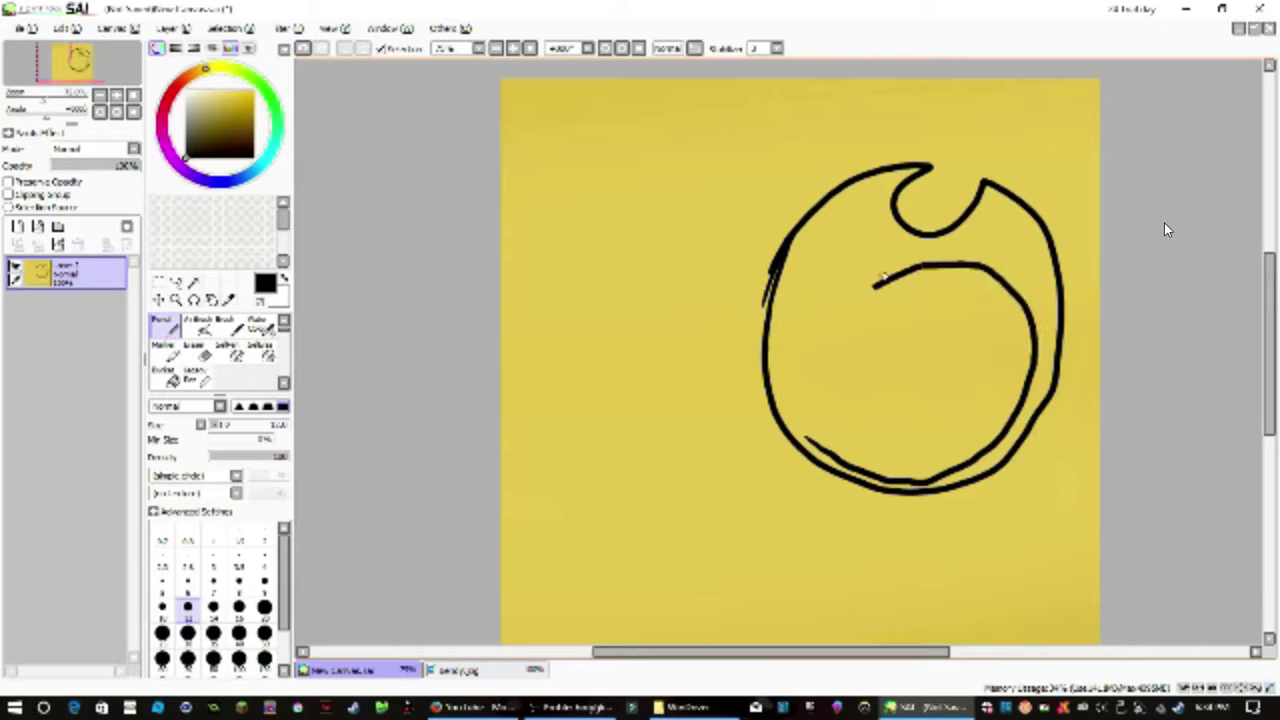
# Step: Draw the right eye with a notched edge and a curved cheek line below it inside the face
pyautogui.moveTo(912, 383)
pyautogui.mouseDown()
pyautogui.moveTo(960, 398)
pyautogui.moveTo(946, 347)
pyautogui.mouseUp()
pyautogui.hotkey('ctrl', 'z')
pyautogui.moveTo(928, 327)
pyautogui.mouseDown()
pyautogui.moveTo(971, 365)
pyautogui.moveTo(945, 339)
pyautogui.moveTo(964, 380)
pyautogui.moveTo(940, 331)
pyautogui.moveTo(988, 325)
pyautogui.mouseUp()
pyautogui.hotkey('ctrl', 'z')
pyautogui.hotkey('ctrl', 'z')
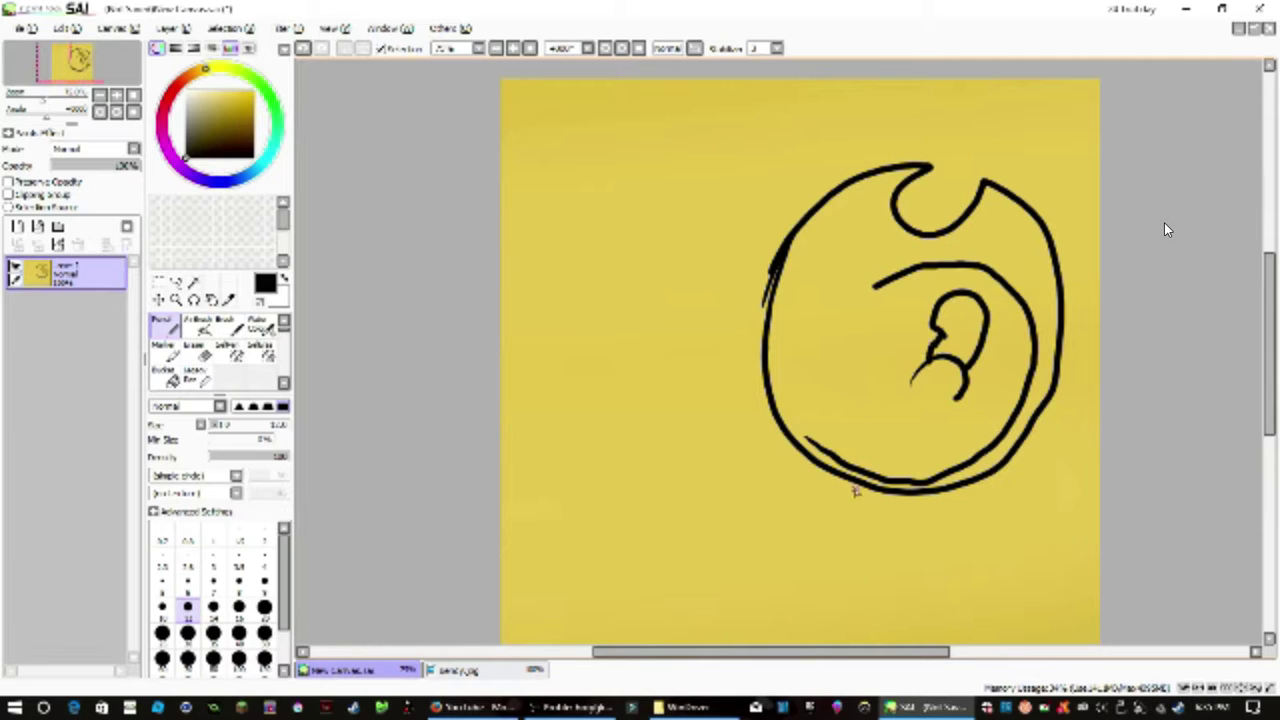
# Step: Complete and thicken the left side of the head and face outline, and draw the left eye inside it
pyautogui.moveTo(770, 260); pyautogui.dragTo(774, 410)
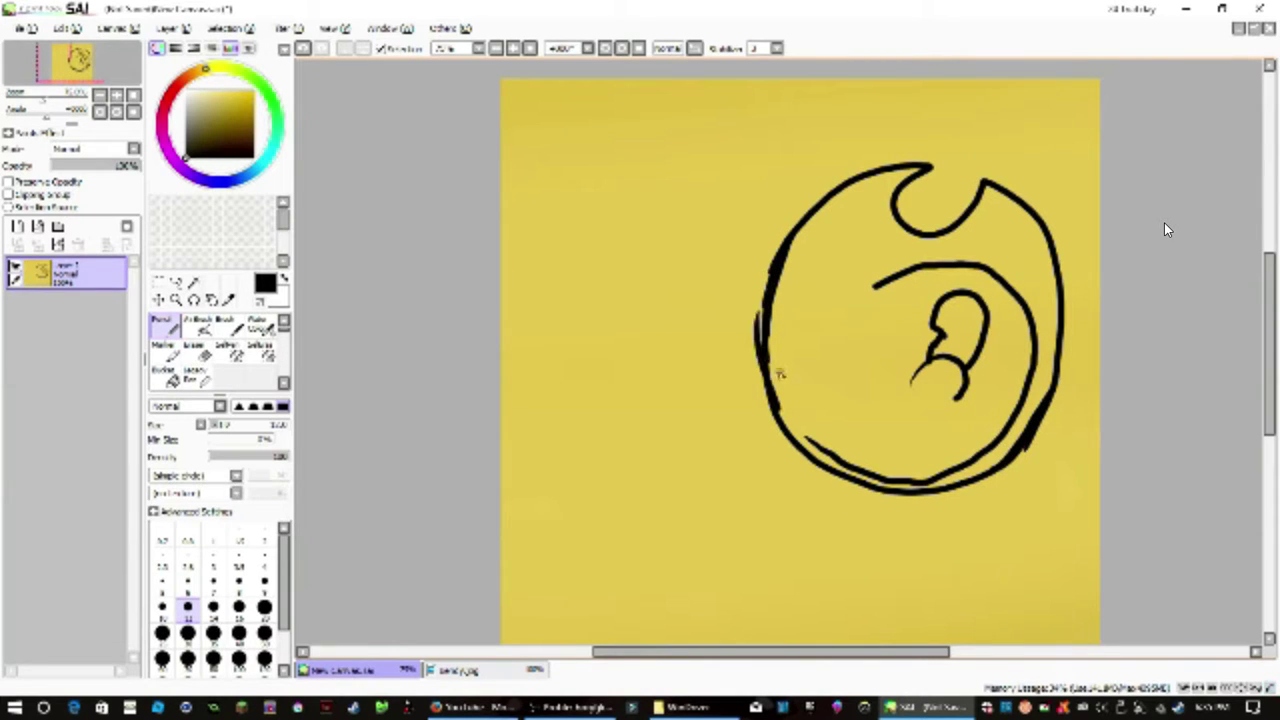
pyautogui.moveTo(876, 287)
pyautogui.mouseDown()
pyautogui.moveTo(825, 228)
pyautogui.moveTo(797, 245)
pyautogui.moveTo(772, 333)
pyautogui.moveTo(812, 440)
pyautogui.mouseUp()
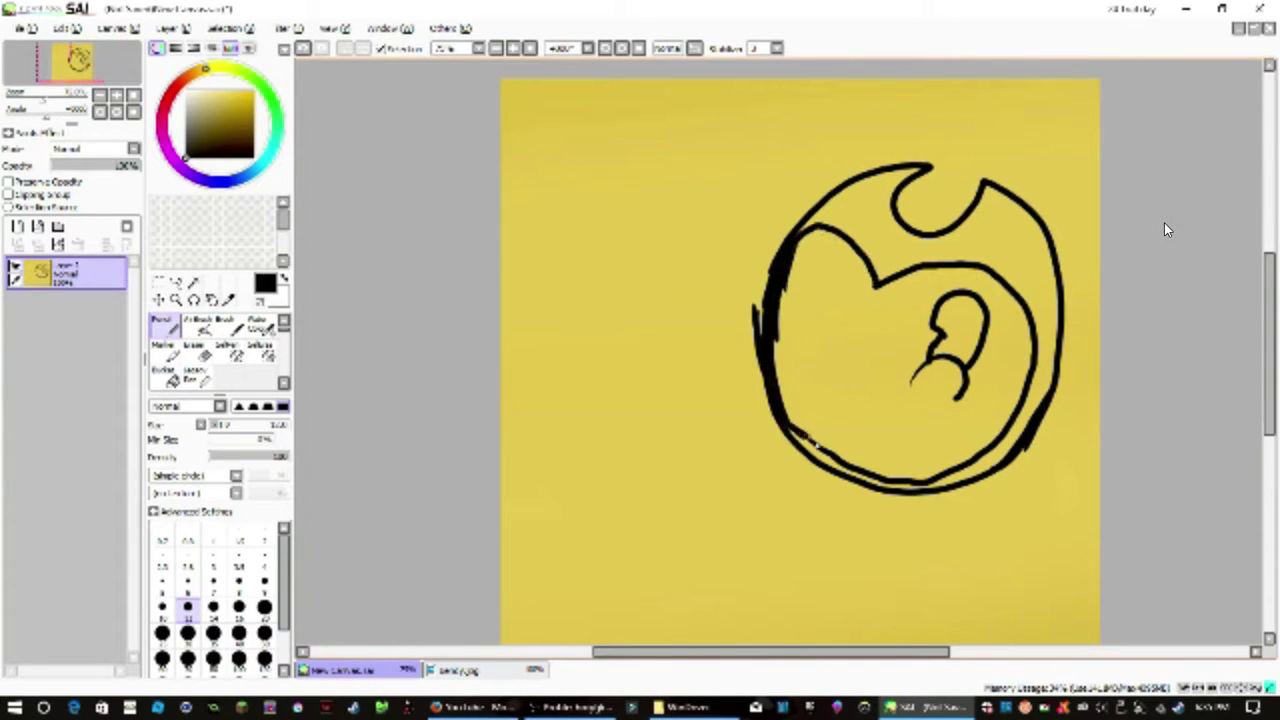
pyautogui.moveTo(812, 298); pyautogui.dragTo(850, 326)
pyautogui.hotkey('ctrl', 'z')
# Step: Check the Bendy.jpg reference and outline a wide, two-lobed grin below the eyes on the canvas
pyautogui.click(470, 670)
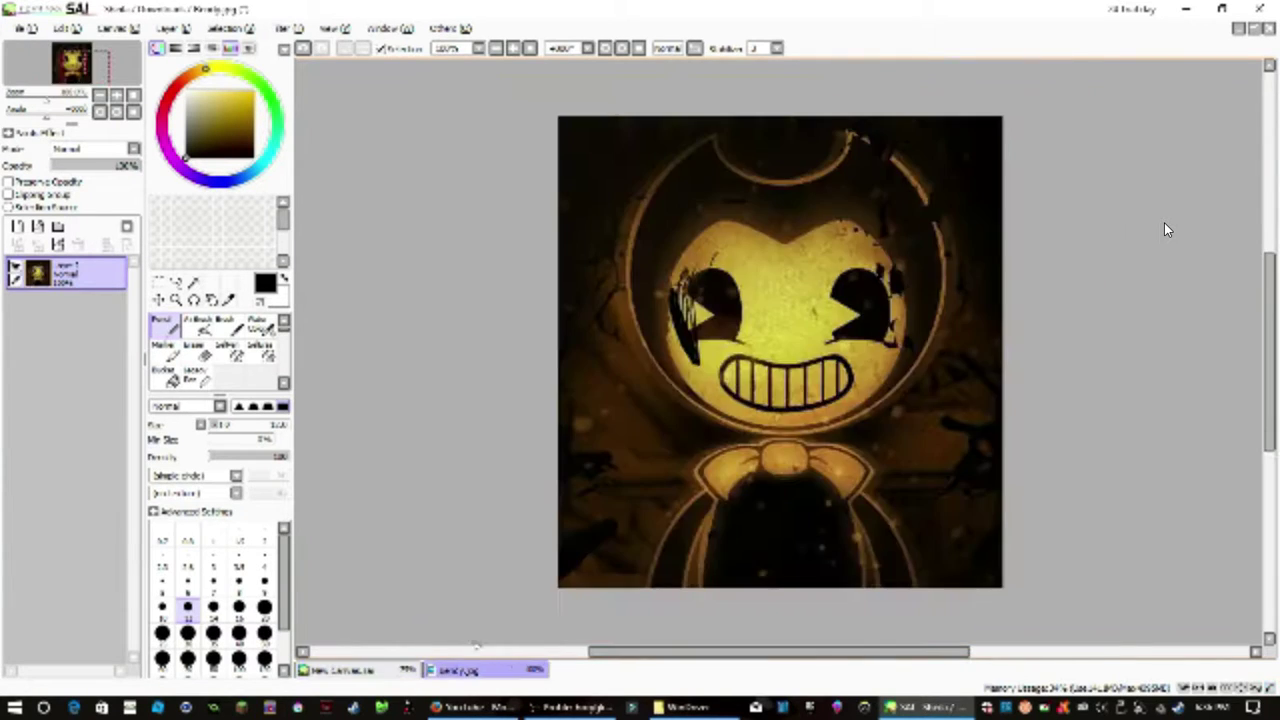
pyautogui.click(390, 670)
pyautogui.moveTo(790, 418)
pyautogui.mouseDown()
pyautogui.moveTo(870, 418)
pyautogui.moveTo(944, 403)
pyautogui.moveTo(936, 453)
pyautogui.moveTo(848, 444)
pyautogui.moveTo(869, 412)
pyautogui.moveTo(957, 417)
pyautogui.moveTo(881, 466)
pyautogui.moveTo(960, 405)
pyautogui.mouseUp()
pyautogui.hotkey('ctrl', 'z')
pyautogui.hotkey('ctrl', 'z')
pyautogui.moveTo(866, 418); pyautogui.dragTo(950, 396)
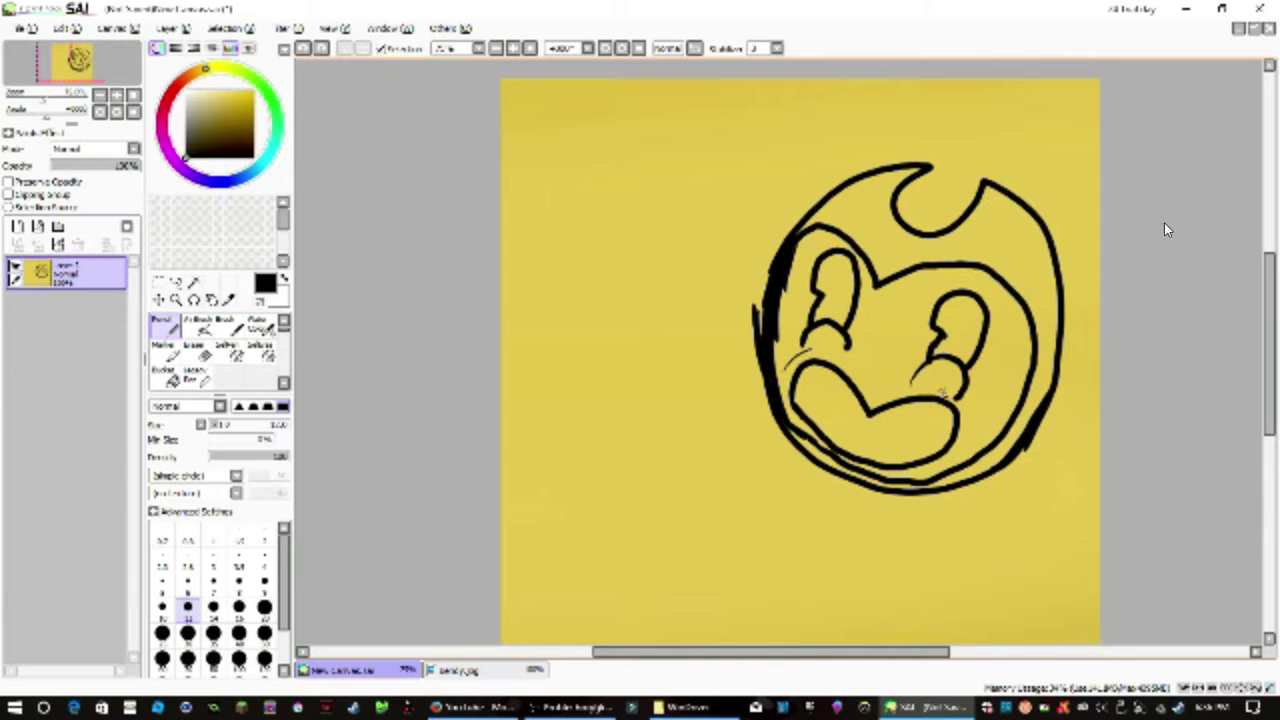
# Step: Compare with the Bendy.jpg reference and divide the grin into teeth with a row of short lines
pyautogui.click(500, 669)
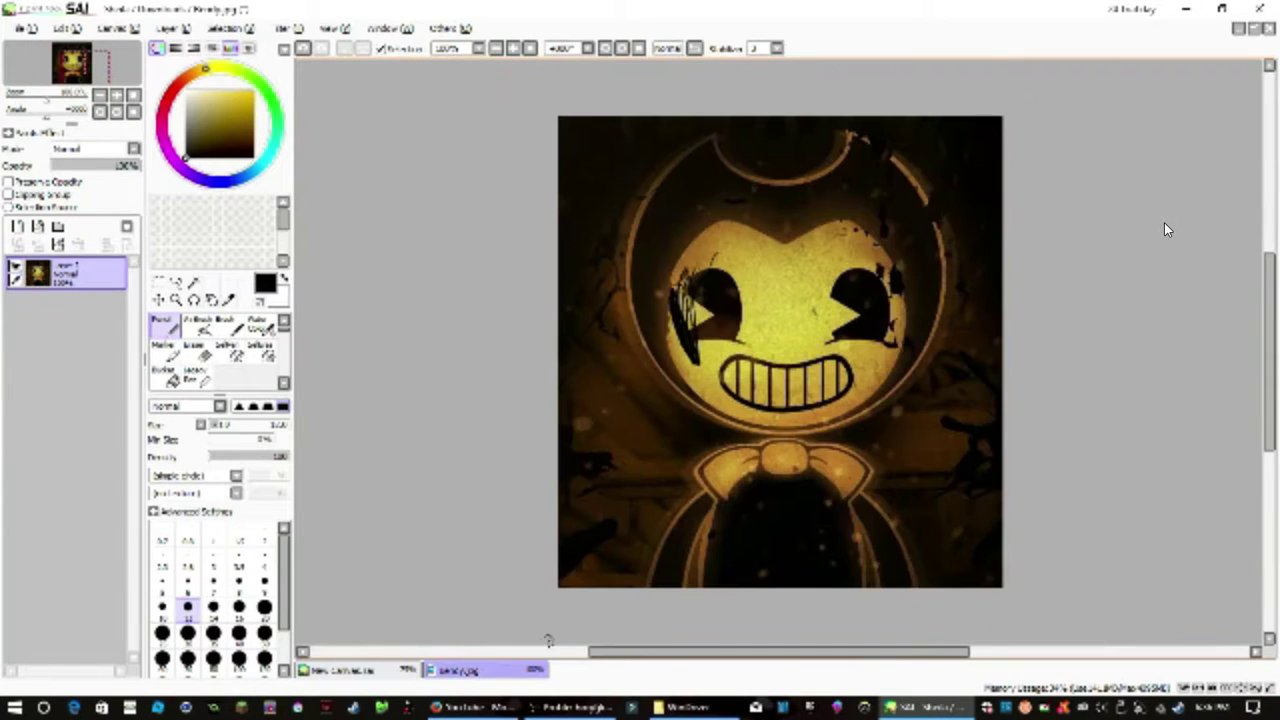
pyautogui.click(362, 669)
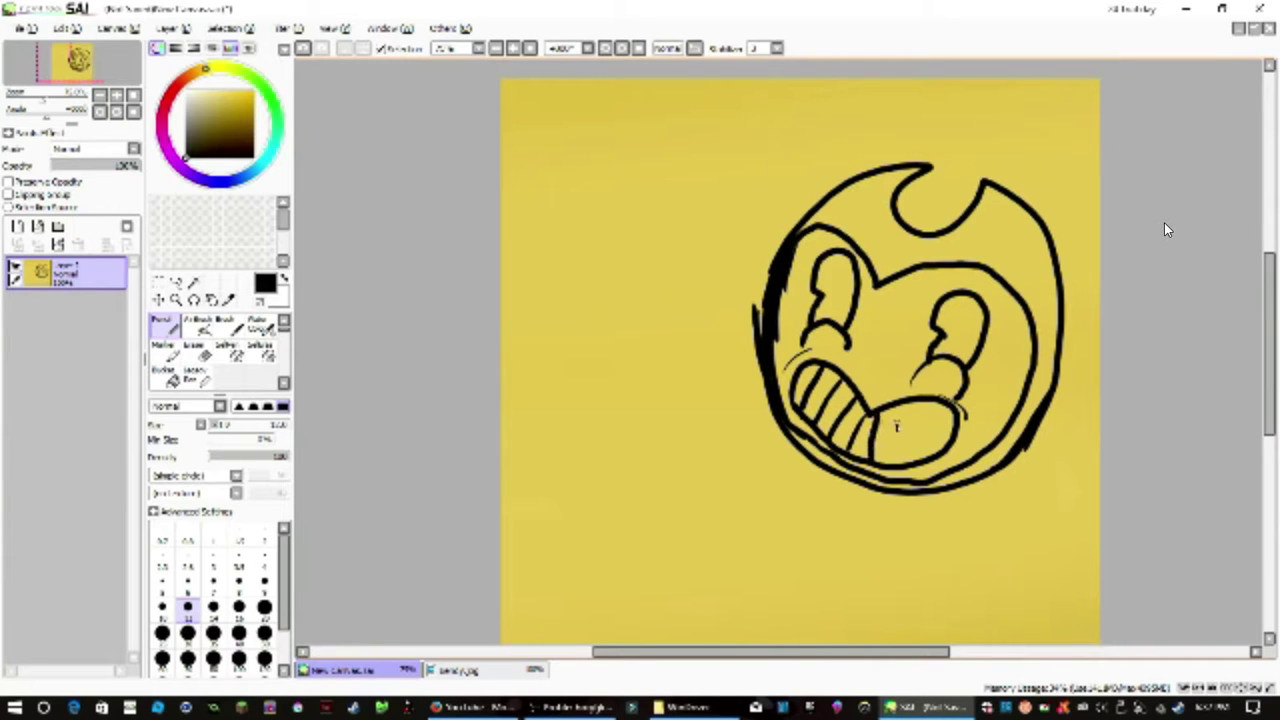
pyautogui.hotkey('ctrl', 'z')
pyautogui.moveTo(878, 417); pyautogui.dragTo(871, 460)
pyautogui.hotkey('ctrl', 'z')
pyautogui.moveTo(920, 396); pyautogui.dragTo(918, 461)
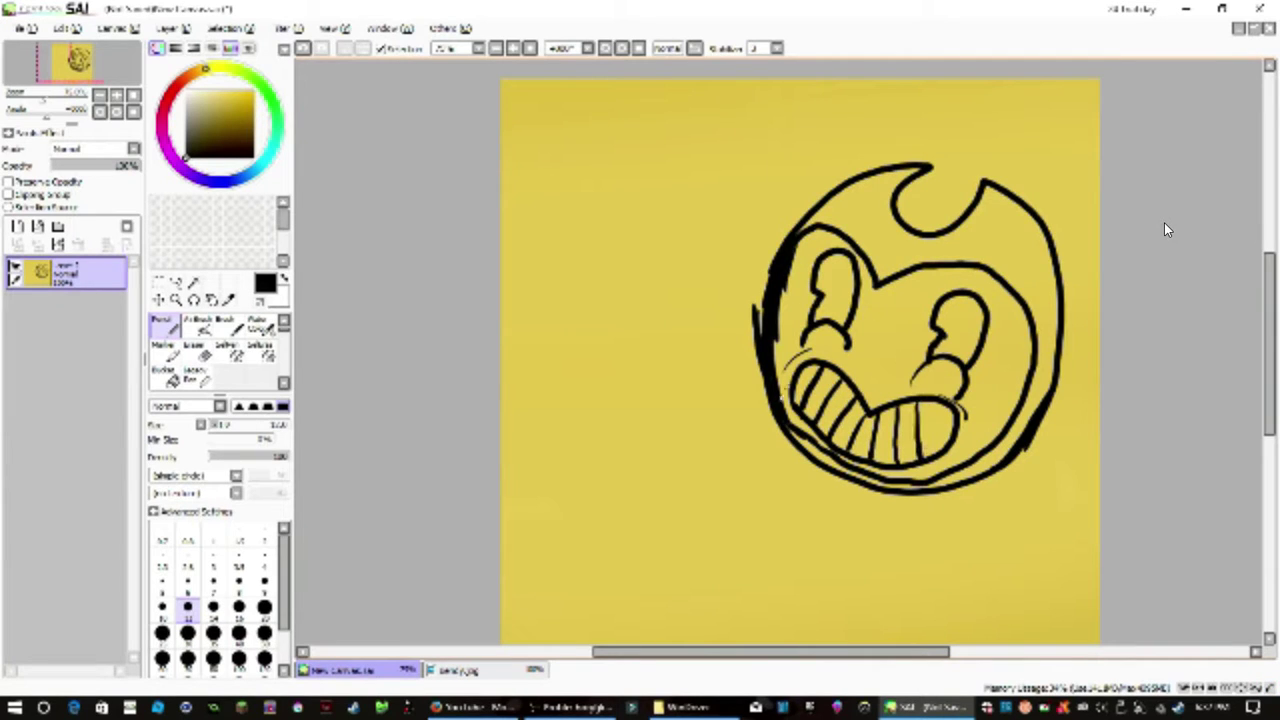
# Step: Draw the bow tie's round knot and right wing below the chin, checking the Bendy.jpg reference
pyautogui.moveTo(886, 508)
pyautogui.mouseDown()
pyautogui.moveTo(884, 534)
pyautogui.moveTo(948, 585)
pyautogui.moveTo(995, 528)
pyautogui.mouseUp()
pyautogui.hotkey('ctrl', 'Tab')
pyautogui.hotkey('ctrl', 'Tab')
pyautogui.hotkey('ctrl', 'z')
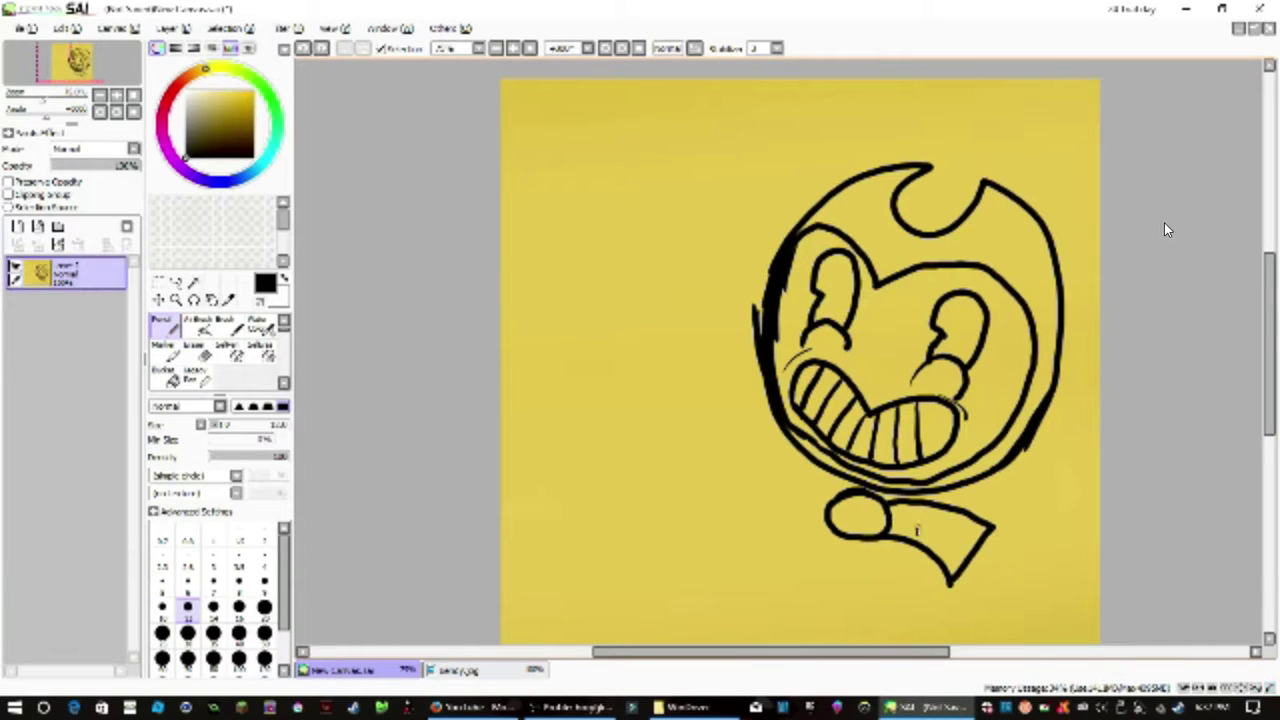
pyautogui.hotkey('ctrl', 'Tab')
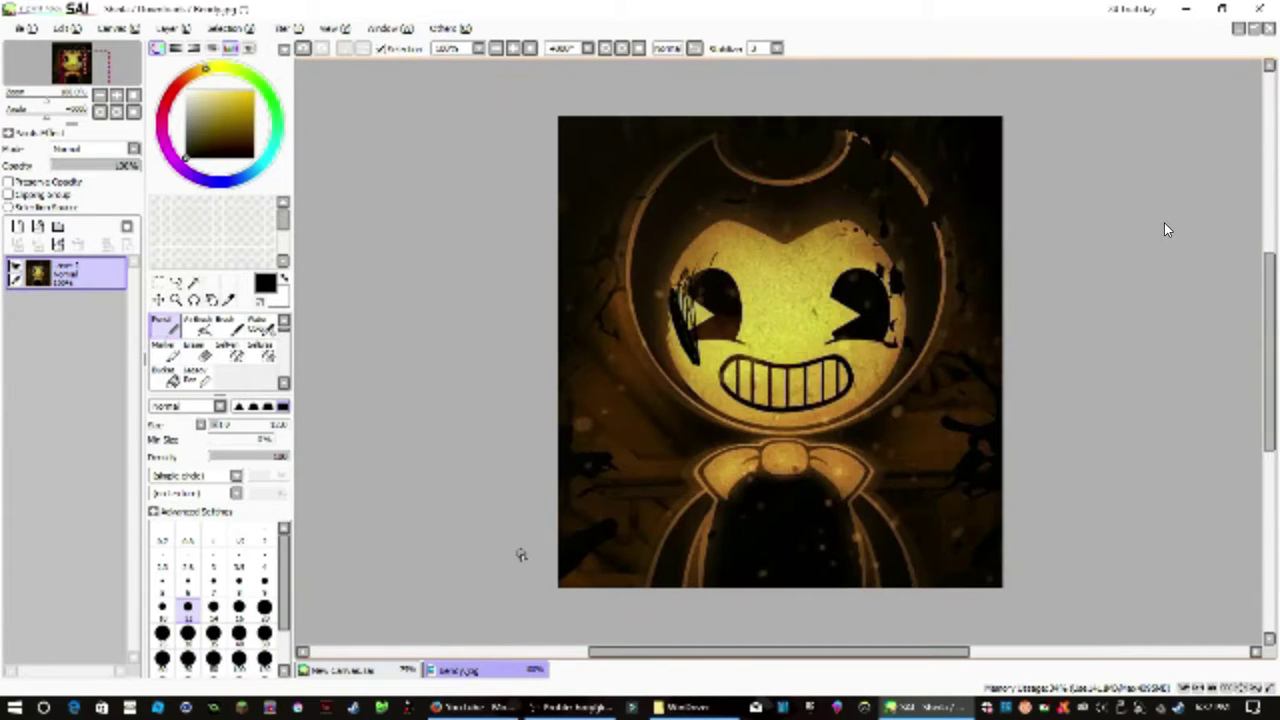
pyautogui.hotkey('ctrl', 'Tab')
# Step: Try to draw the bow tie's left wing beside the knot
pyautogui.moveTo(848, 482); pyautogui.dragTo(772, 552)
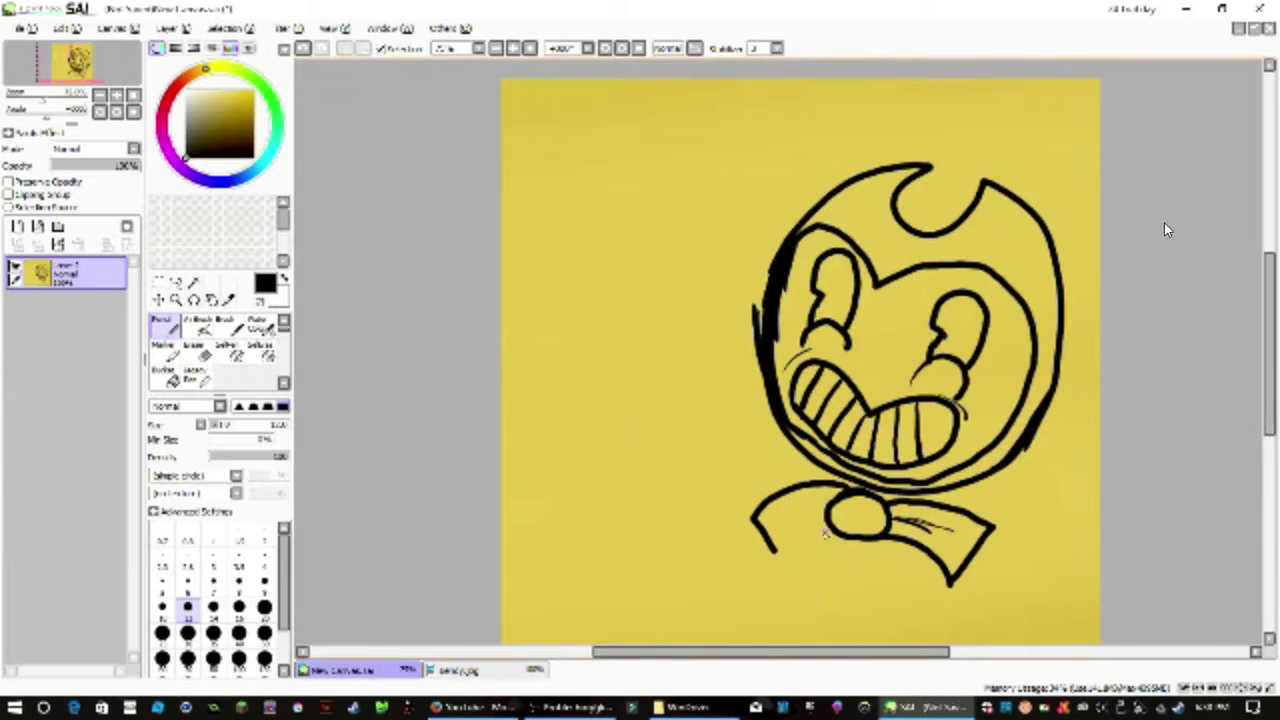
pyautogui.hotkey('ctrl', 'z')
pyautogui.moveTo(842, 490)
pyautogui.mouseDown()
pyautogui.moveTo(786, 562)
pyautogui.moveTo(779, 505)
pyautogui.moveTo(802, 540)
pyautogui.moveTo(761, 516)
pyautogui.moveTo(784, 547)
pyautogui.moveTo(833, 498)
pyautogui.moveTo(752, 520)
pyautogui.moveTo(766, 549)
pyautogui.moveTo(834, 524)
pyautogui.mouseUp()
pyautogui.hotkey('ctrl', 'z')
pyautogui.hotkey('ctrl', 'z')
pyautogui.hotkey('ctrl', 'z')
pyautogui.hotkey('ctrl', 'z')
pyautogui.hotkey('ctrl', 'z')
pyautogui.press('e')
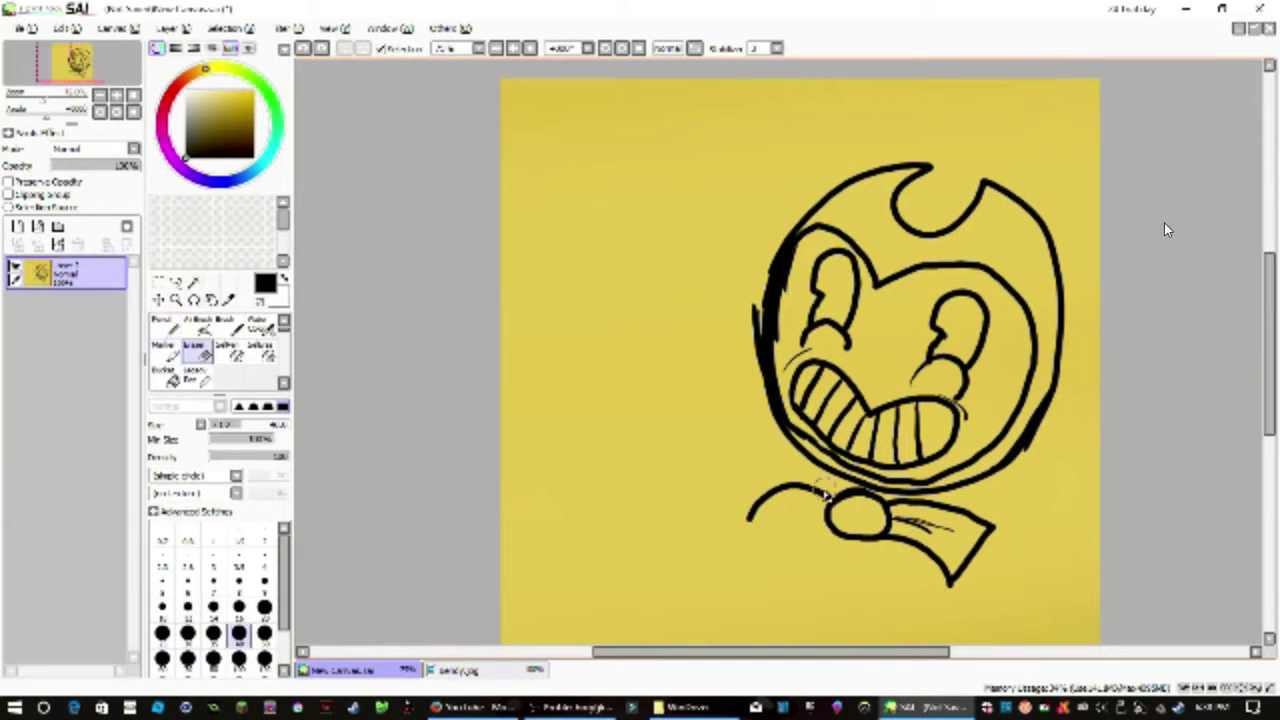
pyautogui.hotkey('ctrl', 'z')
# Step: Draw the bow tie's left wing with the Pencil and add fold lines running out from the knot
pyautogui.click(198, 326)
pyautogui.press('n')
pyautogui.moveTo(840, 490)
pyautogui.mouseDown()
pyautogui.moveTo(763, 486)
pyautogui.moveTo(787, 550)
pyautogui.mouseUp()
pyautogui.hotkey('ctrl', 'z')
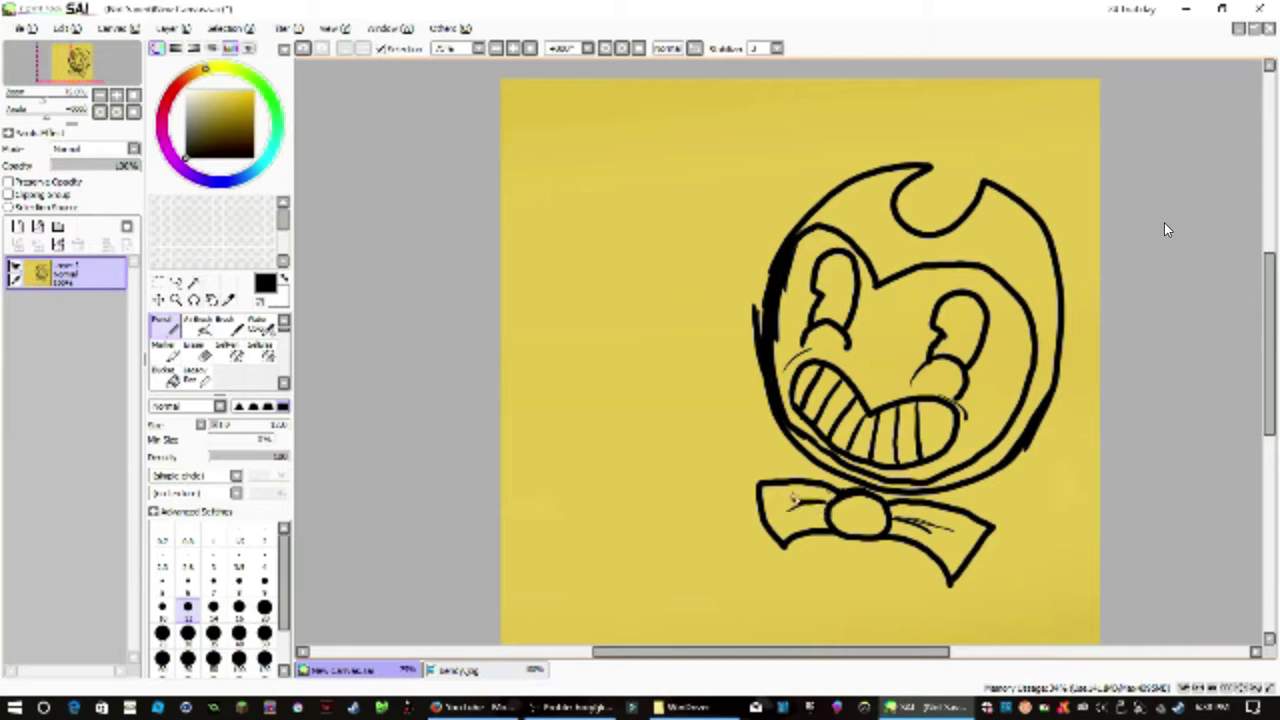
pyautogui.hotkey('ctrl', 'z')
pyautogui.moveTo(828, 502)
pyautogui.mouseDown()
pyautogui.moveTo(781, 503)
pyautogui.moveTo(788, 530)
pyautogui.mouseUp()
pyautogui.hotkey('ctrl', 'z')
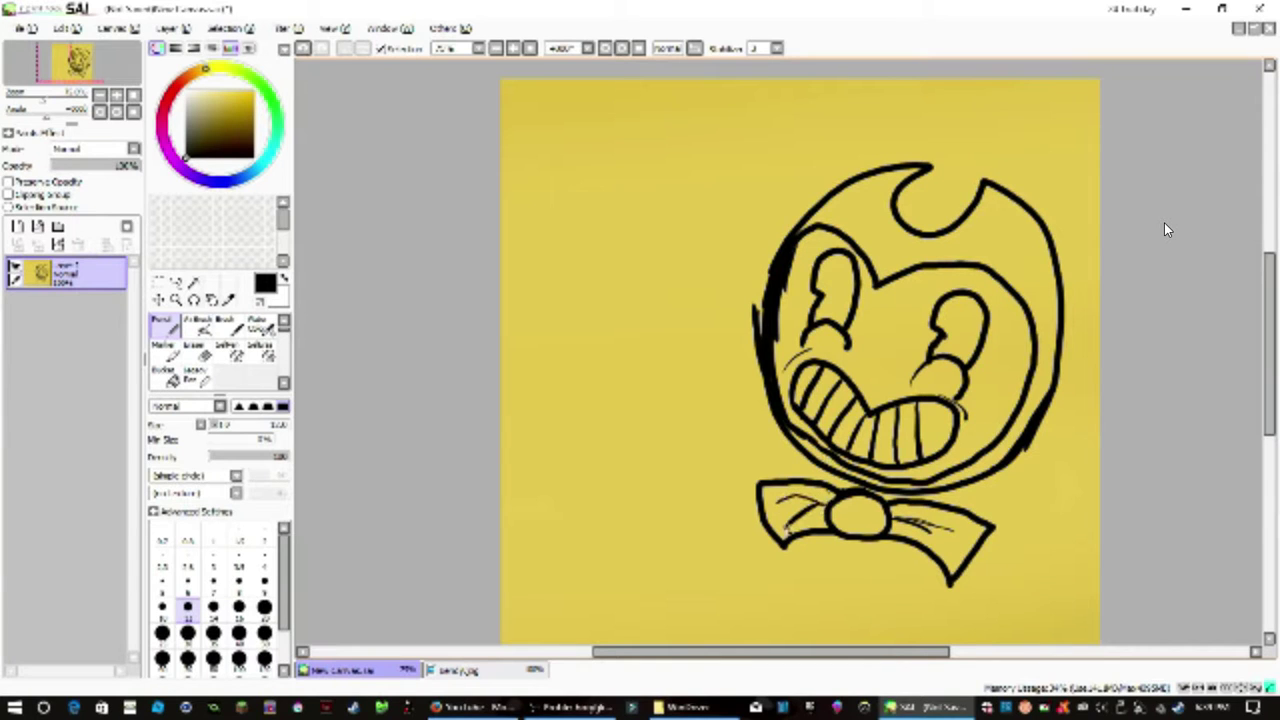
# Step: Draw both sides of the torso below the bow tie and the hanging arm on the right, checking Bendy.jpg
pyautogui.moveTo(948, 566); pyautogui.dragTo(942, 645)
pyautogui.moveTo(790, 538); pyautogui.dragTo(800, 645)
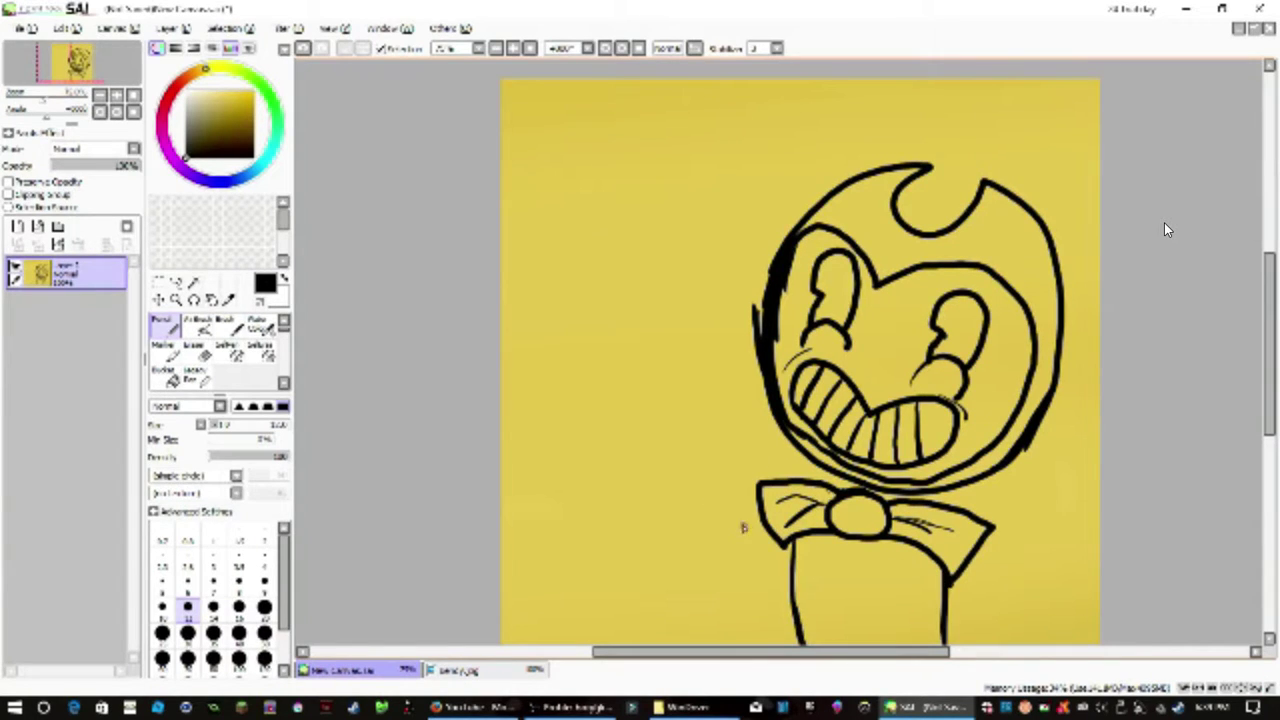
pyautogui.click(525, 669)
pyautogui.click(380, 668)
pyautogui.moveTo(951, 578); pyautogui.dragTo(958, 645)
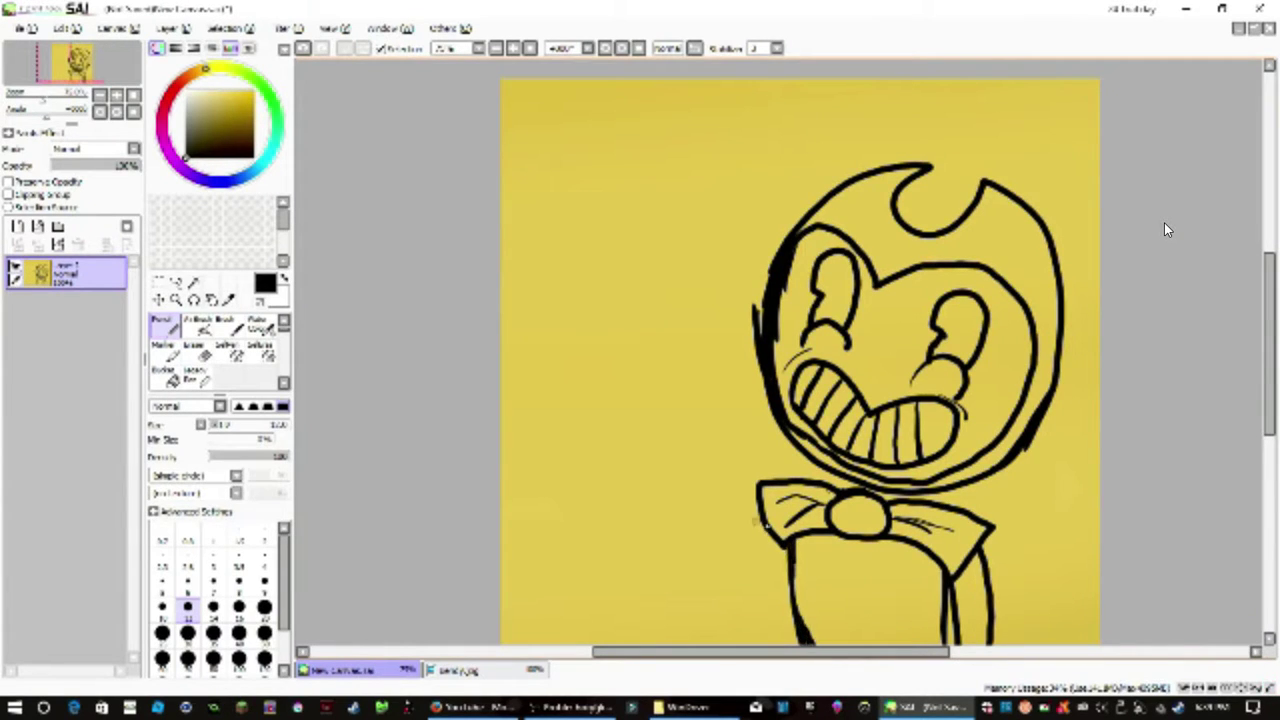
# Step: Draw a slanted, rounded glove cuff in the empty area to the left of the body
pyautogui.scroll(-2, 903, 600)
pyautogui.scroll(3, 903, 600)
pyautogui.moveTo(863, 650); pyautogui.dragTo(817, 649)
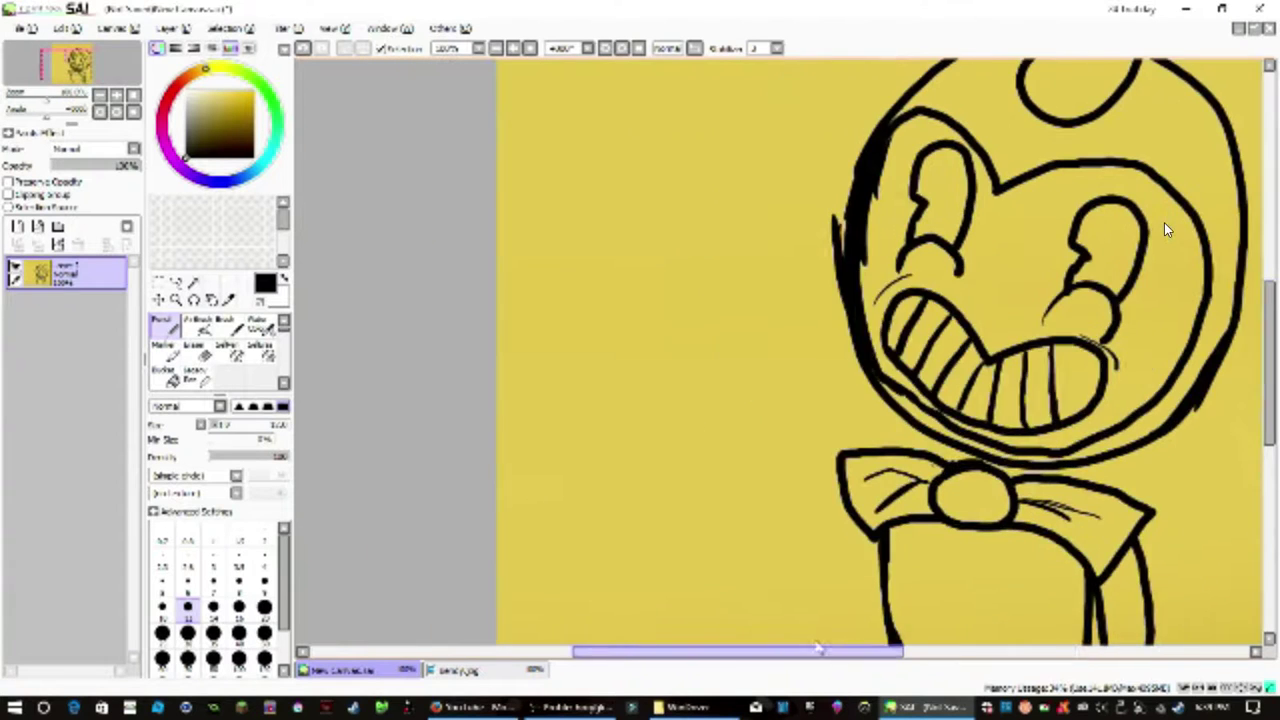
pyautogui.moveTo(1270, 407); pyautogui.dragTo(1271, 371)
pyautogui.moveTo(1257, 345)
pyautogui.mouseDown()
pyautogui.moveTo(1260, 371)
pyautogui.moveTo(1269, 363)
pyautogui.mouseUp()
pyautogui.hotkey('ctrl', 'z')
pyautogui.scroll(1, 805, 488)
pyautogui.scroll(1, 805, 490)
pyautogui.moveTo(803, 652); pyautogui.dragTo(775, 660)
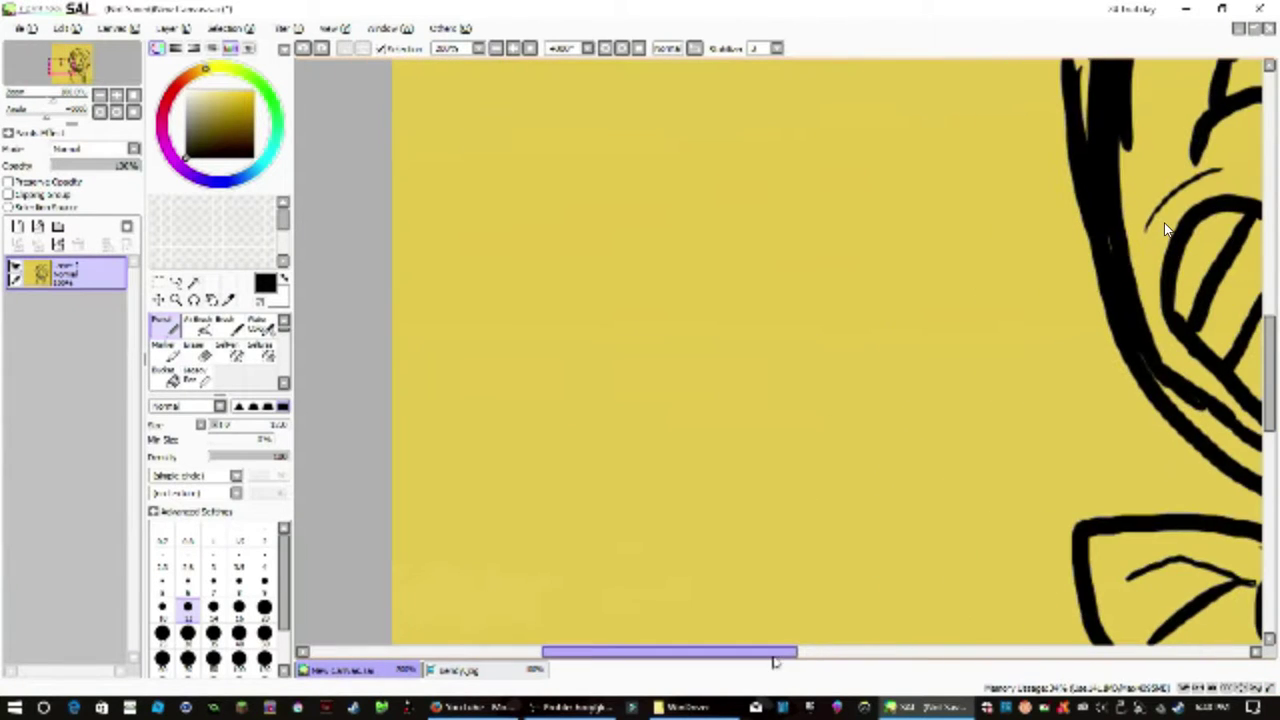
pyautogui.moveTo(762, 470)
pyautogui.mouseDown()
pyautogui.moveTo(634, 586)
pyautogui.moveTo(729, 457)
pyautogui.mouseUp()
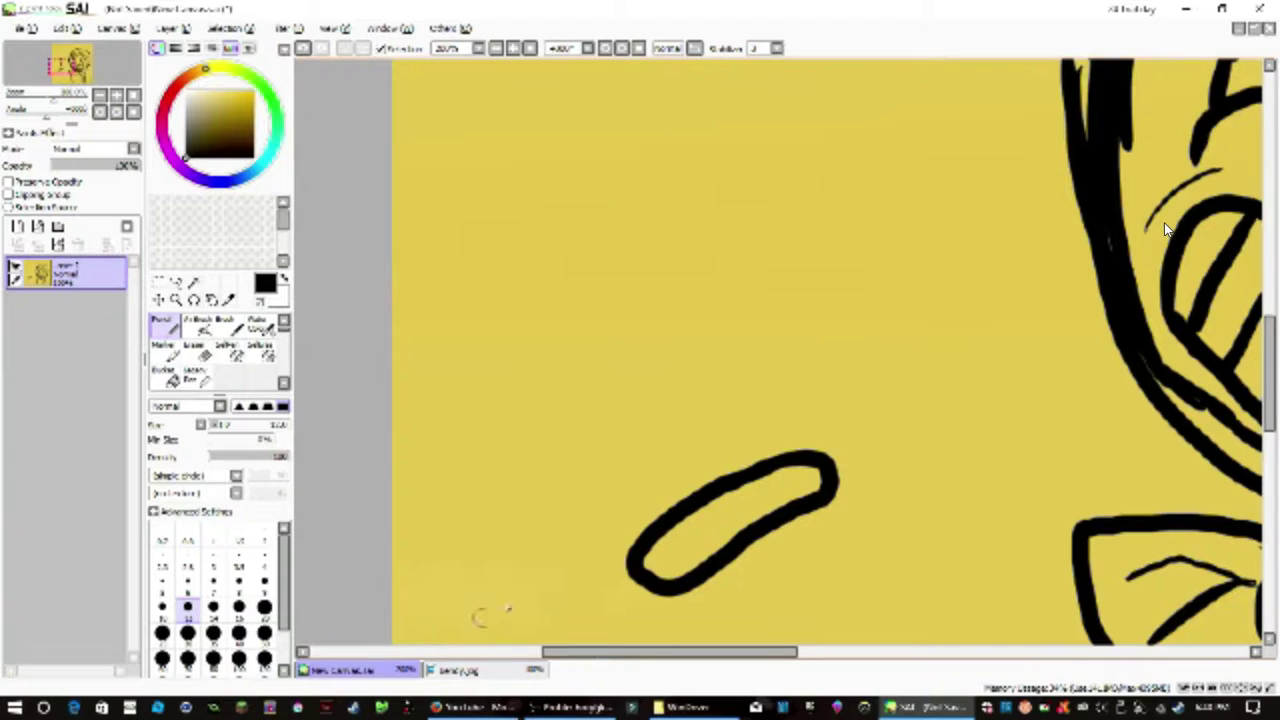
# Step: Draw the hand's lower edge, curved finger lines and a palm crease extending up from the cuff
pyautogui.moveTo(537, 508)
pyautogui.mouseDown()
pyautogui.moveTo(622, 533)
pyautogui.moveTo(490, 518)
pyautogui.mouseUp()
pyautogui.hotkey('ctrl', 'z')
pyautogui.hotkey('ctrl', 'z')
pyautogui.moveTo(642, 558)
pyautogui.mouseDown()
pyautogui.moveTo(519, 442)
pyautogui.moveTo(697, 347)
pyautogui.mouseUp()
pyautogui.moveTo(530, 447); pyautogui.dragTo(545, 375)
pyautogui.moveTo(422, 402); pyautogui.dragTo(590, 322)
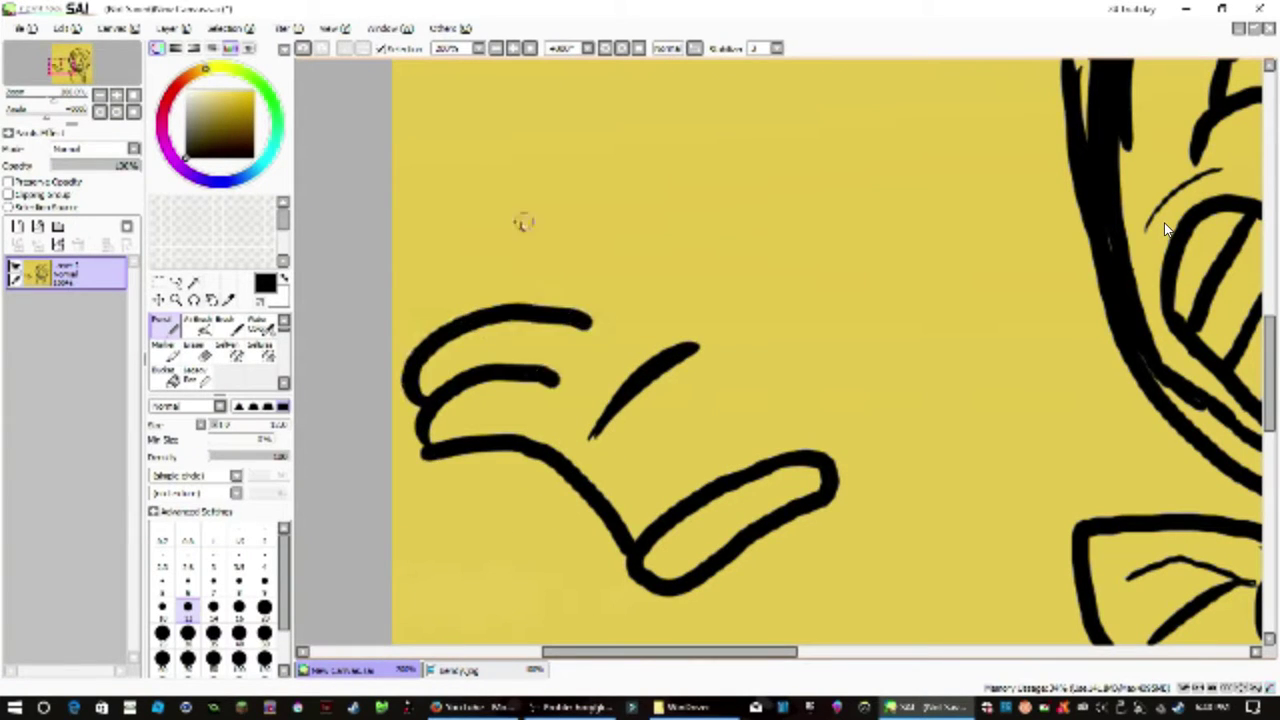
# Step: Draw a band across the top of the hand and a flared shape with a first curved stripe above it
pyautogui.moveTo(446, 292)
pyautogui.mouseDown()
pyautogui.moveTo(645, 310)
pyautogui.moveTo(584, 323)
pyautogui.mouseUp()
pyautogui.moveTo(458, 258); pyautogui.dragTo(372, 112)
pyautogui.moveTo(742, 238)
pyautogui.mouseDown()
pyautogui.moveTo(704, 60)
pyautogui.moveTo(737, 228)
pyautogui.moveTo(737, 142)
pyautogui.mouseUp()
pyautogui.hotkey('ctrl', 'z')
pyautogui.moveTo(764, 76)
pyautogui.mouseDown()
pyautogui.moveTo(605, 65)
pyautogui.moveTo(396, 106)
pyautogui.mouseUp()
pyautogui.moveTo(576, 110); pyautogui.dragTo(420, 157)
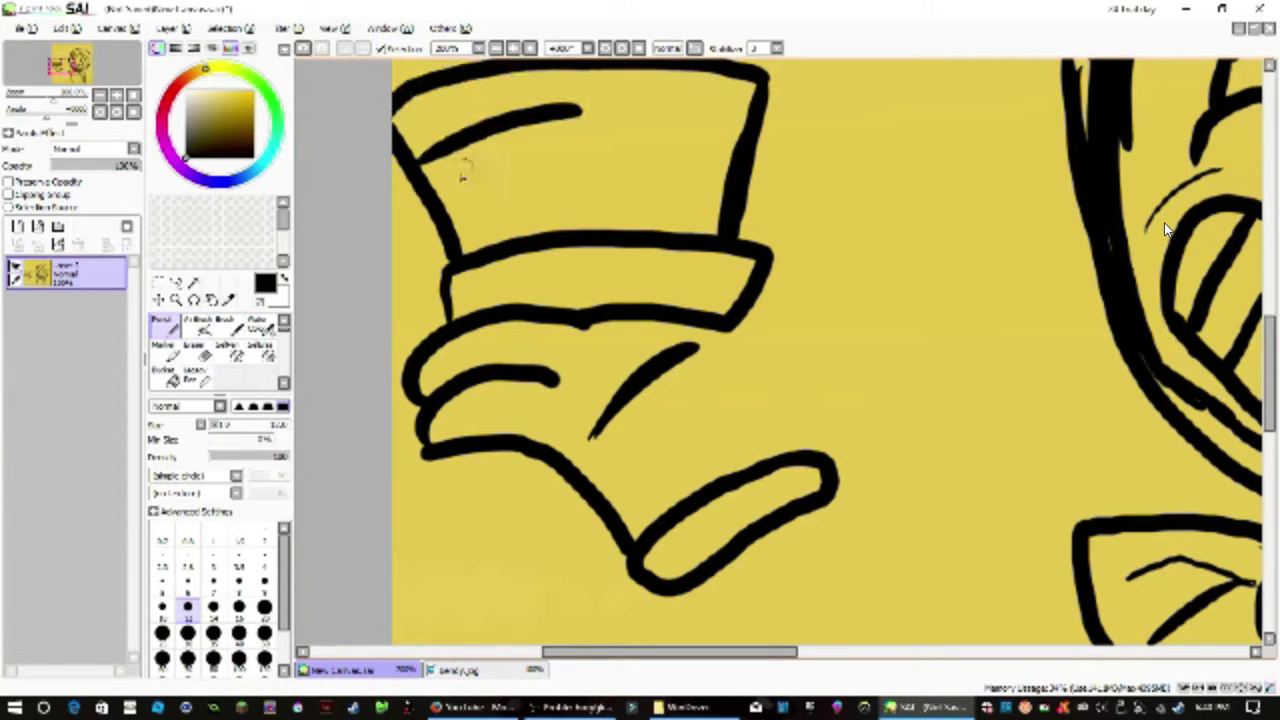
# Step: Finish the curved stripes across the flared shape and add a pointed tab with a small dot beside it
pyautogui.moveTo(713, 173); pyautogui.dragTo(453, 216)
pyautogui.moveTo(576, 112); pyautogui.dragTo(738, 140)
pyautogui.moveTo(690, 166)
pyautogui.mouseDown()
pyautogui.moveTo(827, 230)
pyautogui.moveTo(756, 311)
pyautogui.mouseUp()
pyautogui.moveTo(770, 216); pyautogui.dragTo(767, 232)
# Step: Close the right edge of the hand with a curved line running down to the cuff
pyautogui.moveTo(754, 312)
pyautogui.mouseDown()
pyautogui.moveTo(788, 370)
pyautogui.moveTo(808, 450)
pyautogui.mouseUp()
pyautogui.hotkey('ctrl', 'z')
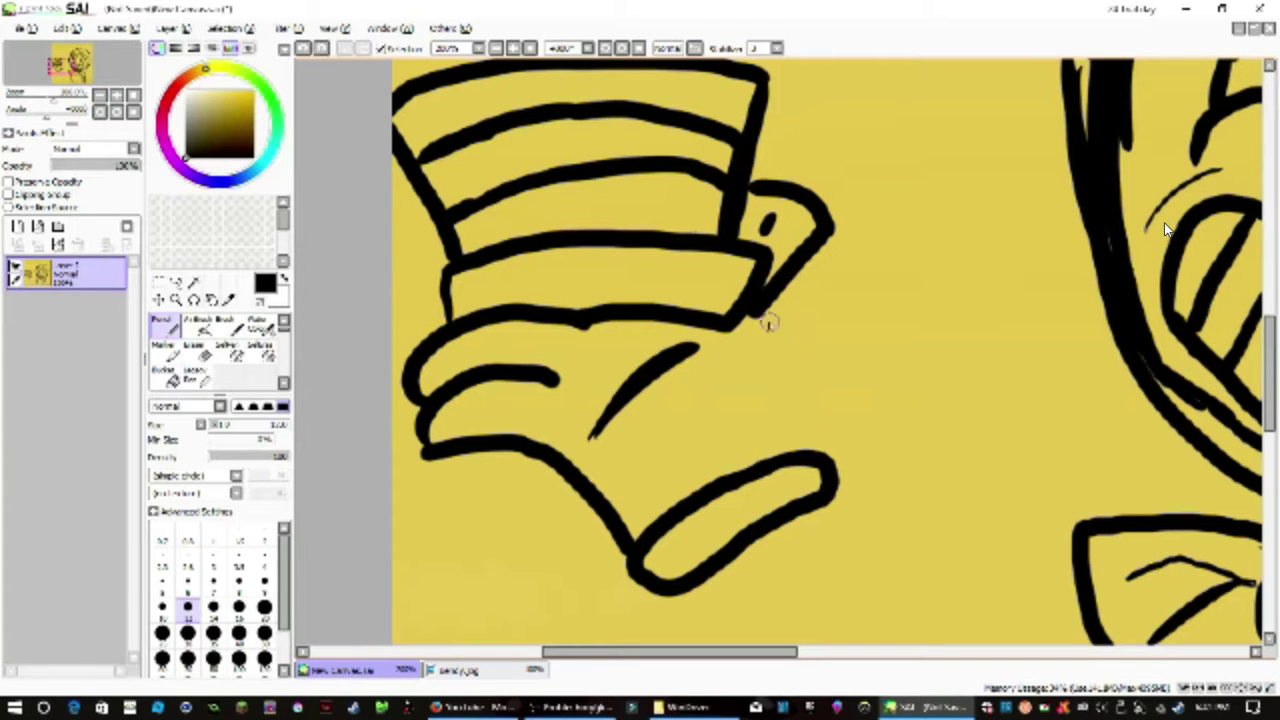
pyautogui.moveTo(752, 314); pyautogui.dragTo(797, 448)
pyautogui.scroll(-1, 1165, 230)
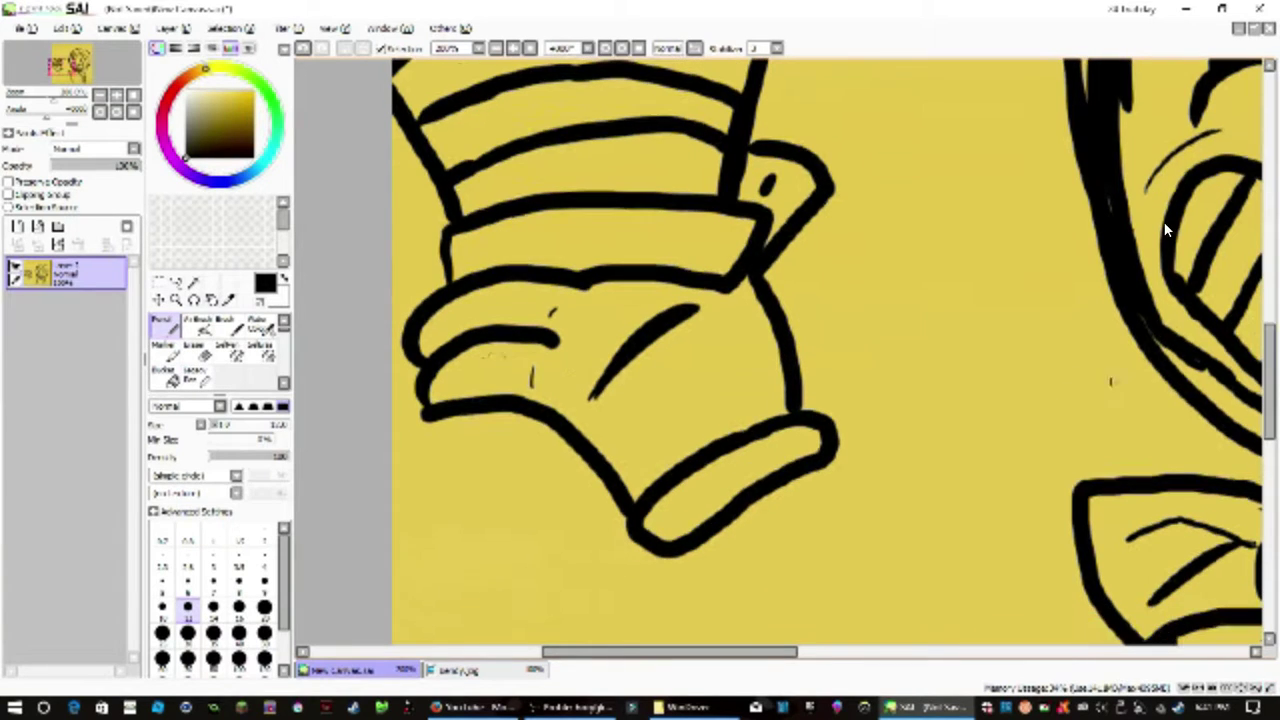
# Step: Draw the bent arm connecting the glove cuff to the torso below the bow tie
pyautogui.moveTo(1269, 410); pyautogui.dragTo(1269, 461)
pyautogui.moveTo(695, 652); pyautogui.dragTo(740, 652)
pyautogui.moveTo(660, 205); pyautogui.dragTo(775, 308)
pyautogui.moveTo(746, 268)
pyautogui.mouseDown()
pyautogui.moveTo(857, 373)
pyautogui.moveTo(912, 306)
pyautogui.moveTo(832, 312)
pyautogui.mouseUp()
pyautogui.moveTo(768, 290)
pyautogui.mouseDown()
pyautogui.moveTo(848, 350)
pyautogui.moveTo(802, 328)
pyautogui.moveTo(855, 374)
pyautogui.mouseUp()
pyautogui.hotkey('ctrl', 'z')
pyautogui.hotkey('ctrl', 'z')
pyautogui.moveTo(518, 295); pyautogui.dragTo(797, 475)
pyautogui.moveTo(797, 475); pyautogui.dragTo(978, 402)
# Step: Extend the striped shape above the hand upward with a longer right side and a new top edge
pyautogui.scroll(5, 1165, 230)
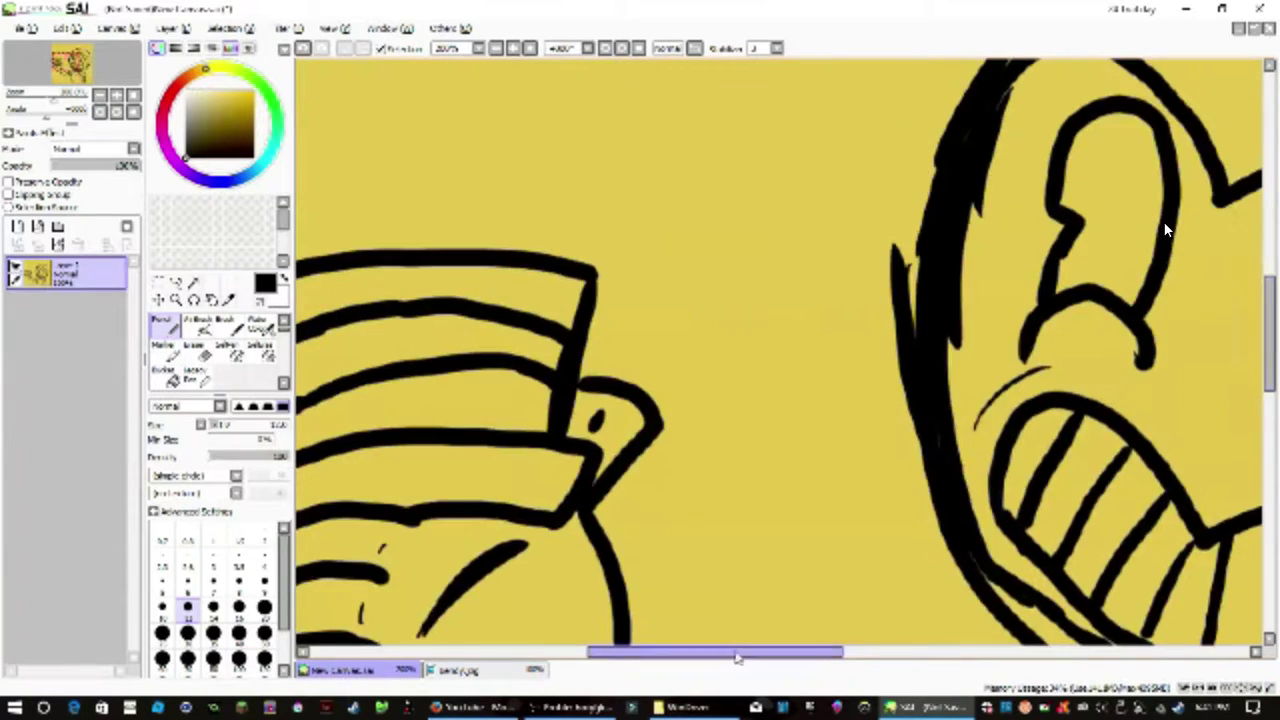
pyautogui.hscroll(-3, 1165, 230)
pyautogui.press('e')
pyautogui.moveTo(968, 248)
pyautogui.mouseDown()
pyautogui.moveTo(758, 248)
pyautogui.moveTo(590, 275)
pyautogui.mouseUp()
pyautogui.press('n')
pyautogui.moveTo(975, 298); pyautogui.dragTo(1000, 183)
pyautogui.hotkey('ctrl', 'z')
pyautogui.hotkey('ctrl', 'z')
pyautogui.hotkey('ctrl', 'z')
pyautogui.moveTo(972, 300); pyautogui.dragTo(1008, 166)
pyautogui.moveTo(1008, 166); pyautogui.dragTo(608, 196)
# Step: Extend the torso and right arm lines down to the bottom edge of the canvas
pyautogui.moveTo(690, 652); pyautogui.dragTo(910, 652)
pyautogui.moveTo(1270, 331); pyautogui.dragTo(1241, 481)
pyautogui.hotkey('ctrl', 'z')
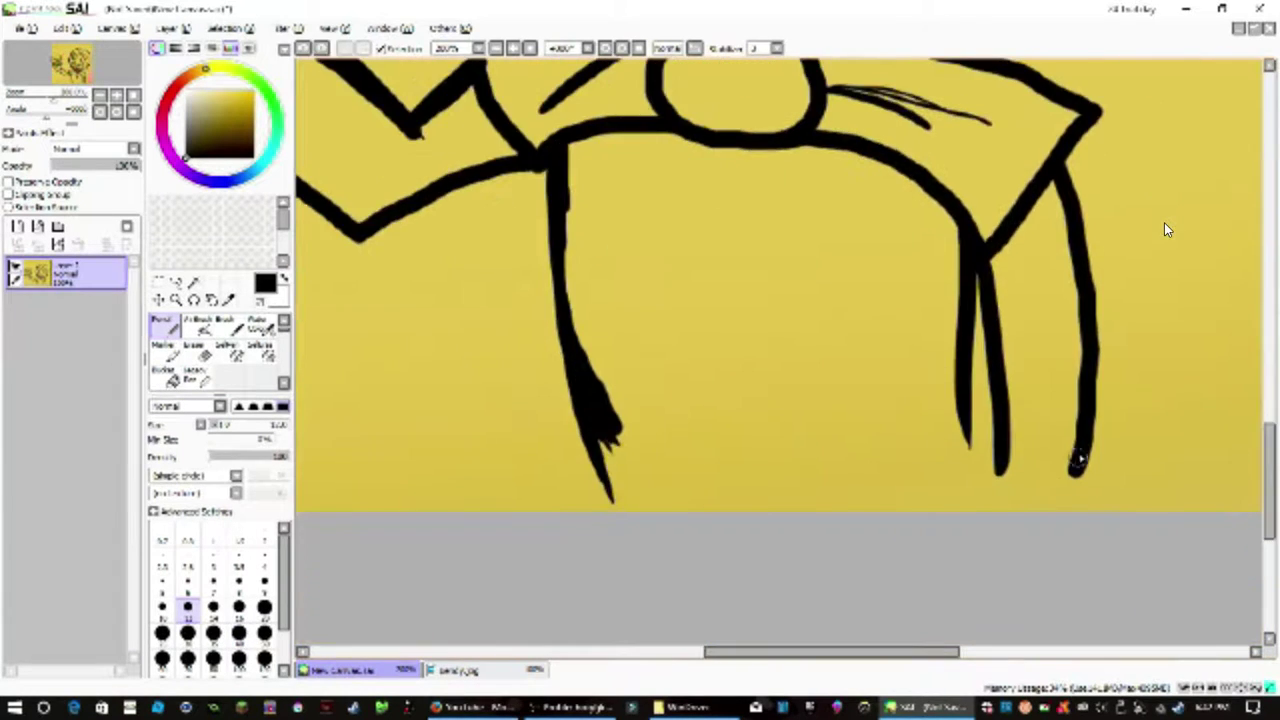
pyautogui.moveTo(1080, 461); pyautogui.dragTo(1067, 512)
pyautogui.moveTo(1004, 455)
pyautogui.mouseDown()
pyautogui.moveTo(996, 513)
pyautogui.moveTo(980, 513)
pyautogui.mouseUp()
pyautogui.hotkey('ctrl', 'z')
pyautogui.moveTo(965, 415); pyautogui.dragTo(958, 520)
pyautogui.moveTo(605, 448); pyautogui.dragTo(626, 515)
pyautogui.moveTo(566, 400)
pyautogui.mouseDown()
pyautogui.moveTo(596, 508)
pyautogui.moveTo(621, 520)
pyautogui.moveTo(555, 320)
pyautogui.mouseUp()
# Step: Draw a wavy drip hanging from the underside of the glove cuff
pyautogui.scroll(-4, 834, 576)
pyautogui.moveTo(1270, 453); pyautogui.dragTo(1270, 416)
pyautogui.scroll(3, 812, 453)
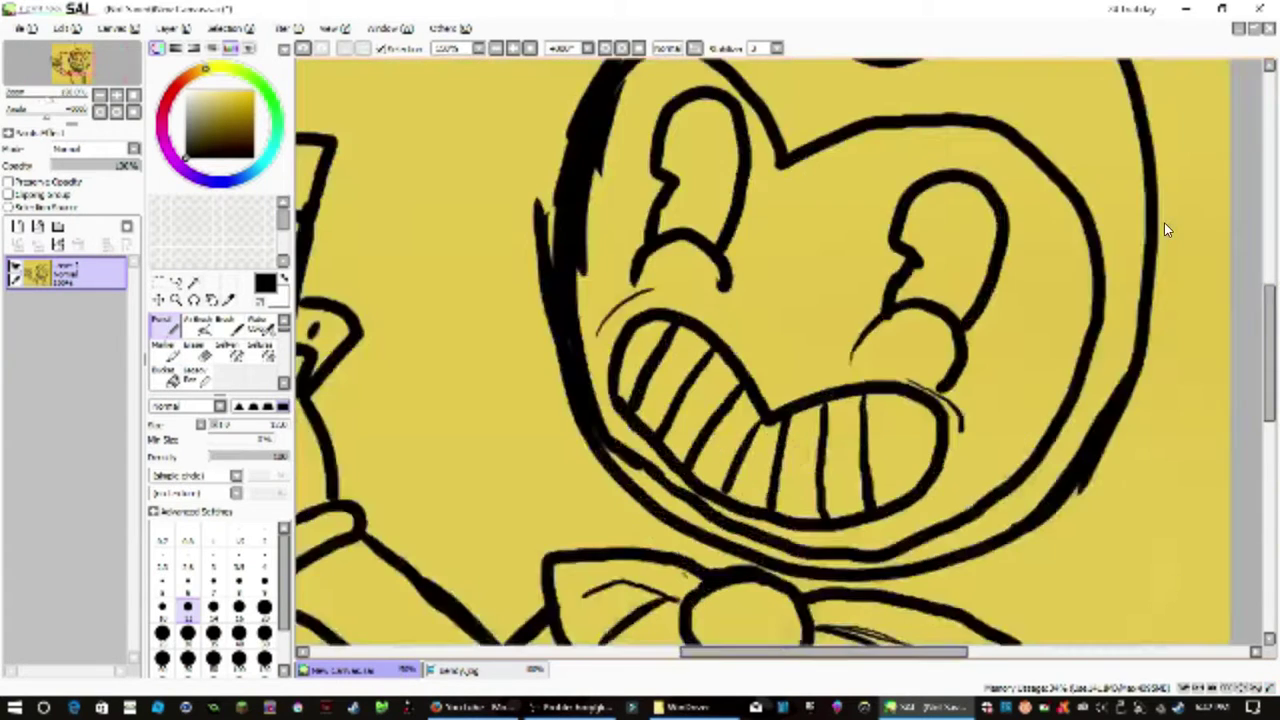
pyautogui.moveTo(830, 652); pyautogui.dragTo(725, 652)
pyautogui.moveTo(1268, 353); pyautogui.dragTo(1266, 420)
pyautogui.moveTo(595, 313); pyautogui.dragTo(610, 405)
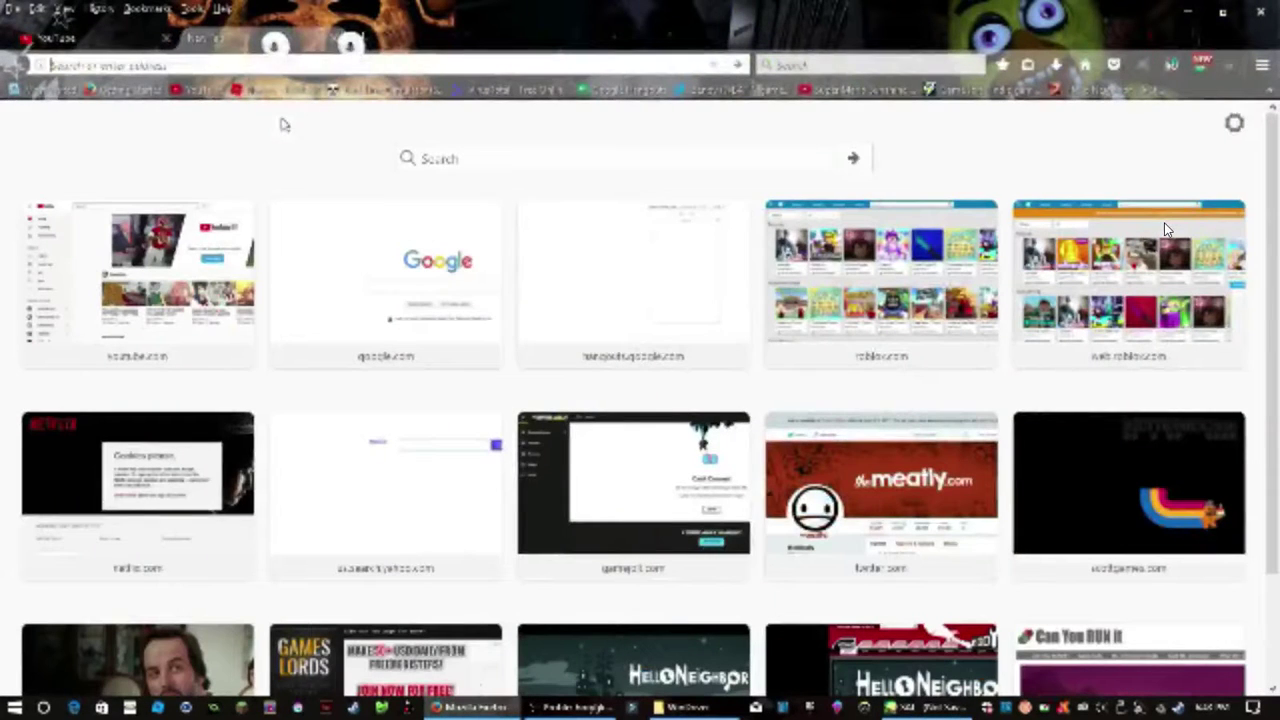
# Step: Search the web in Firefox for "cartoon fier from the 30s" and browse the image results
pyautogui.click(460, 160)
pyautogui.write('cartoon t')
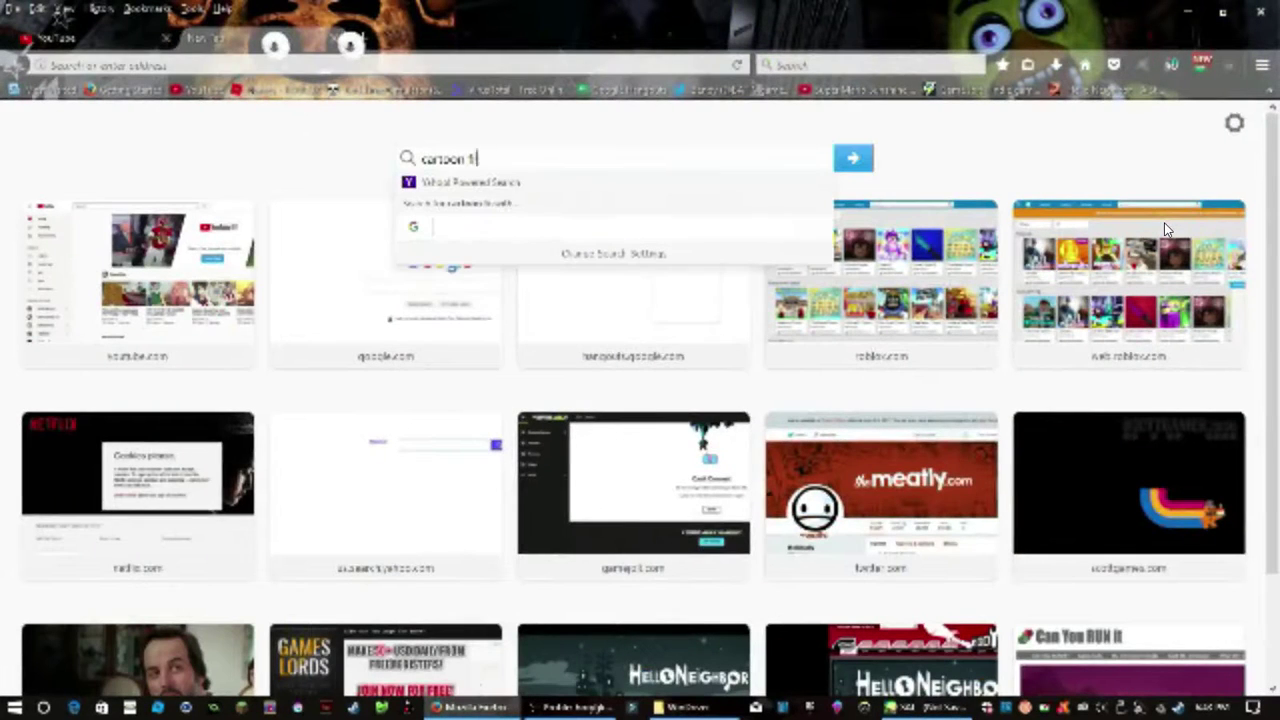
pyautogui.write('ier from the 30s')
pyautogui.press('Return')
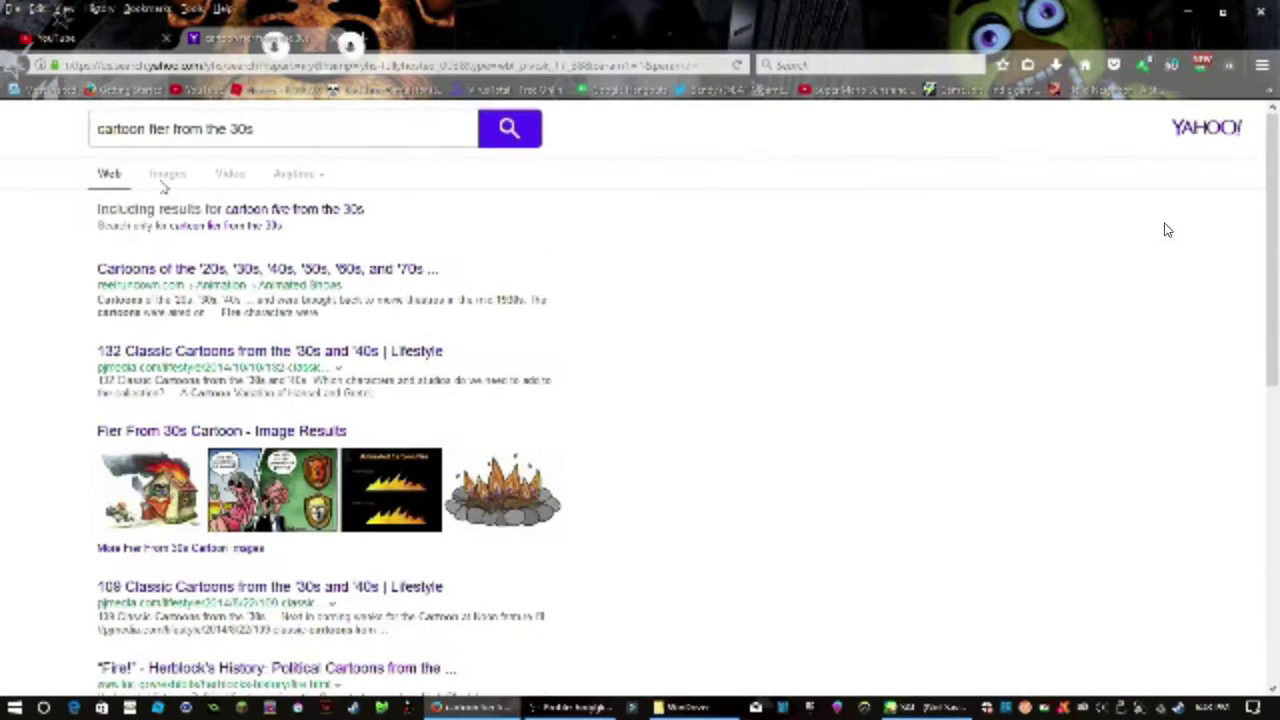
pyautogui.click(168, 173)
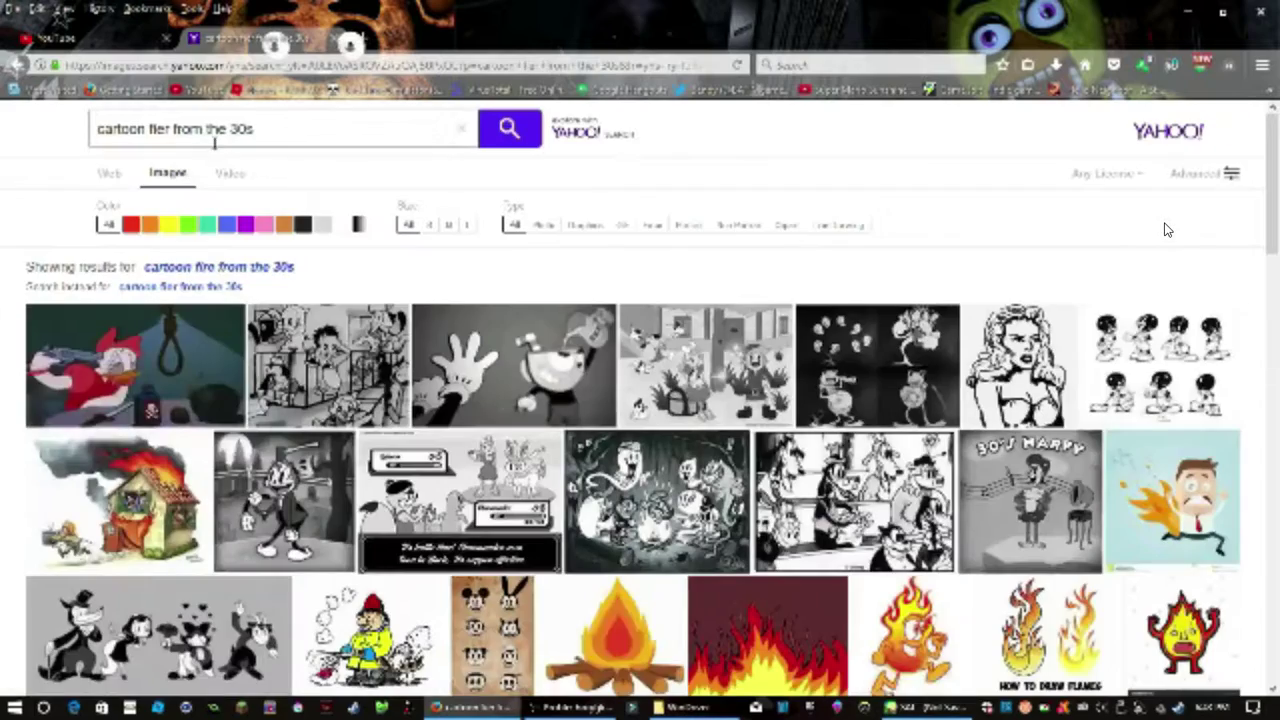
pyautogui.scroll(-5, 1165, 230)
pyautogui.scroll(5, 1165, 230)
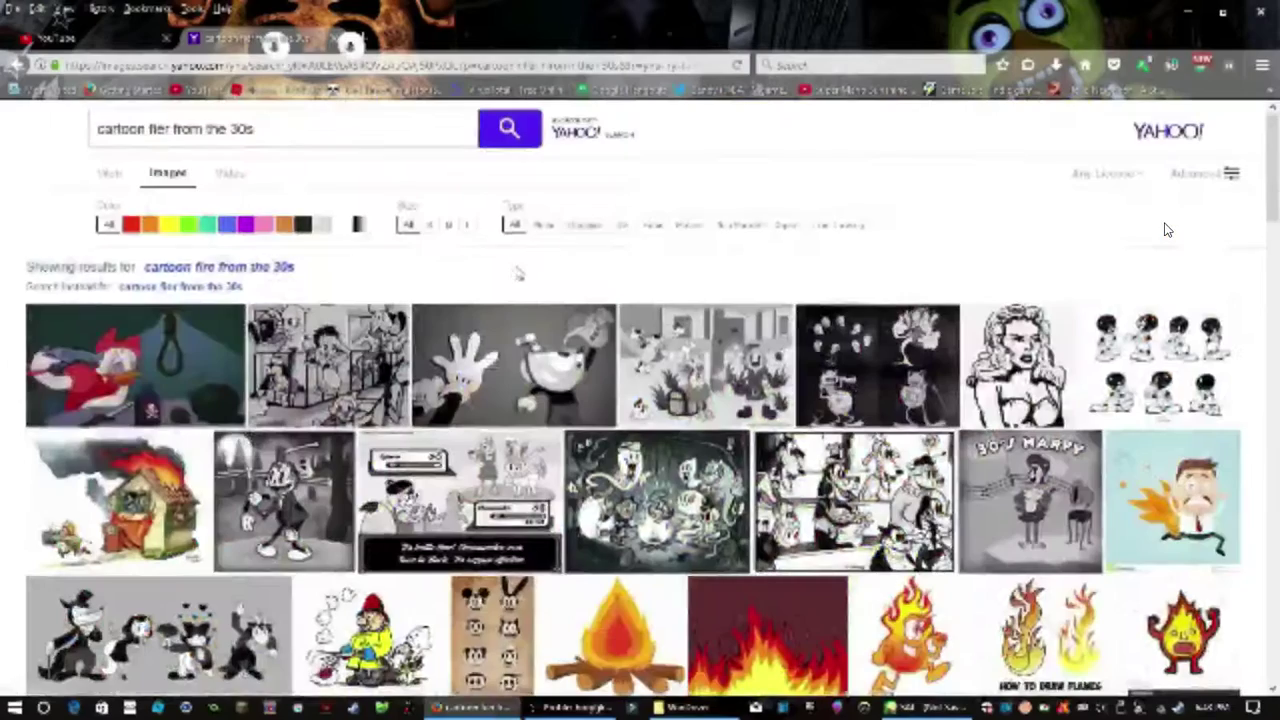
# Step: Switch back to PaintTool SAI and draw pointed drip strokes hanging from the underside of the forearm
pyautogui.hotkey('alt', 'Tab')
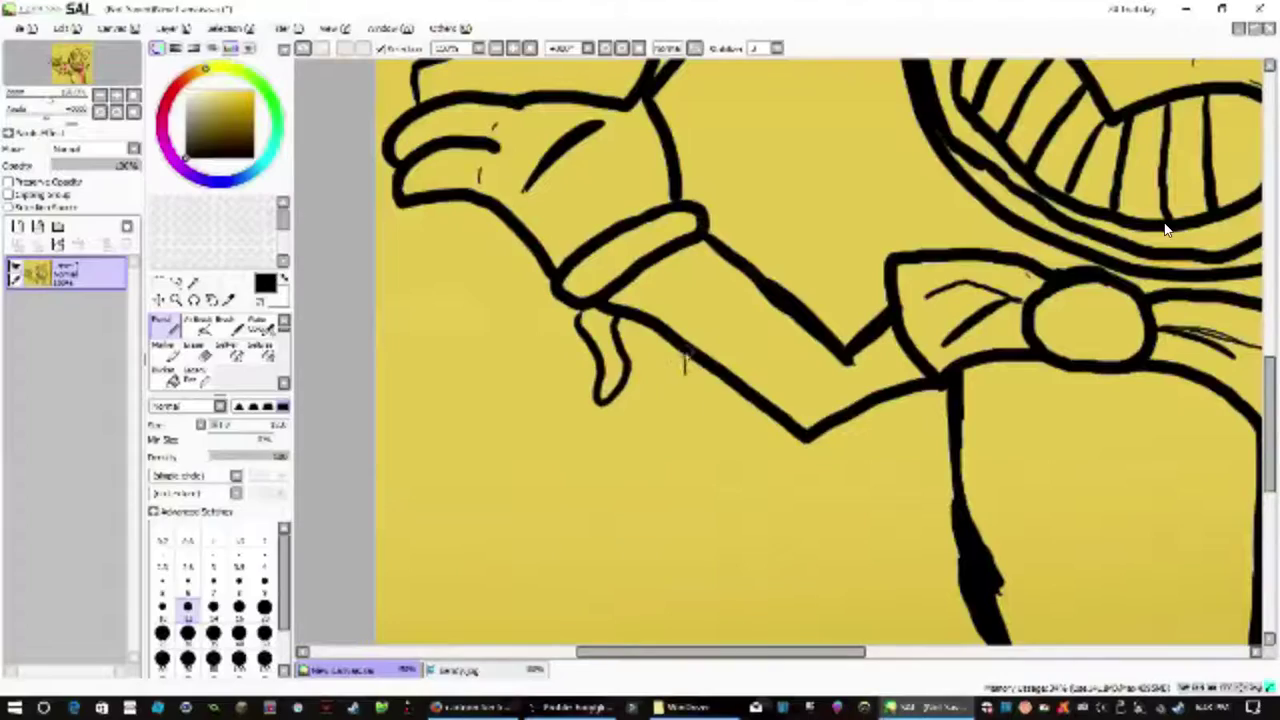
pyautogui.moveTo(684, 352)
pyautogui.mouseDown()
pyautogui.moveTo(695, 420)
pyautogui.moveTo(760, 455)
pyautogui.mouseUp()
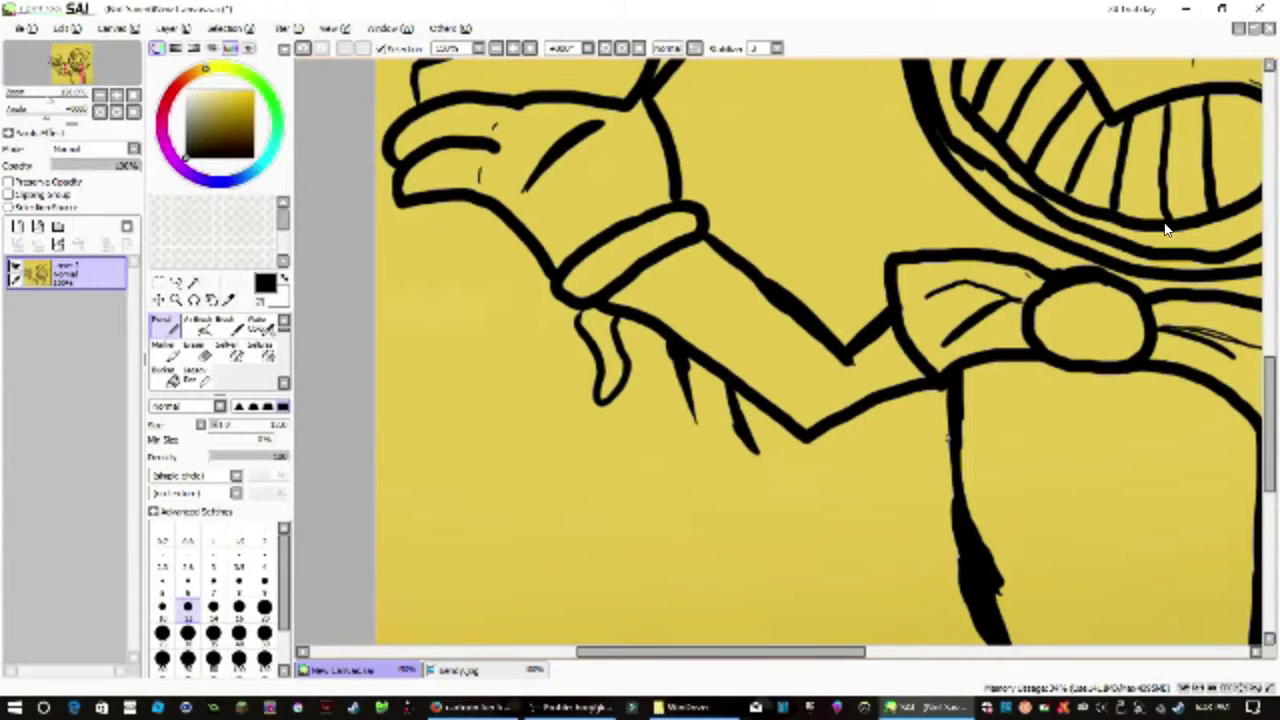
pyautogui.moveTo(1271, 457); pyautogui.dragTo(1271, 357)
pyautogui.moveTo(720, 652); pyautogui.dragTo(823, 652)
pyautogui.moveTo(1271, 345); pyautogui.dragTo(1243, 480)
pyautogui.moveTo(620, 420)
pyautogui.mouseDown()
pyautogui.moveTo(634, 495)
pyautogui.moveTo(606, 362)
pyautogui.moveTo(634, 510)
pyautogui.moveTo(642, 465)
pyautogui.mouseUp()
pyautogui.hotkey('ctrl', 'z')
pyautogui.scroll(-3, 652, 466)
pyautogui.moveTo(1270, 385)
pyautogui.mouseDown()
pyautogui.moveTo(1270, 335)
pyautogui.moveTo(1248, 348)
pyautogui.mouseUp()
pyautogui.scroll(-1, 812, 500)
pyautogui.scroll(5, 690, 455)
pyautogui.hscroll(-3, 1165, 230)
pyautogui.scroll(2, 1165, 230)
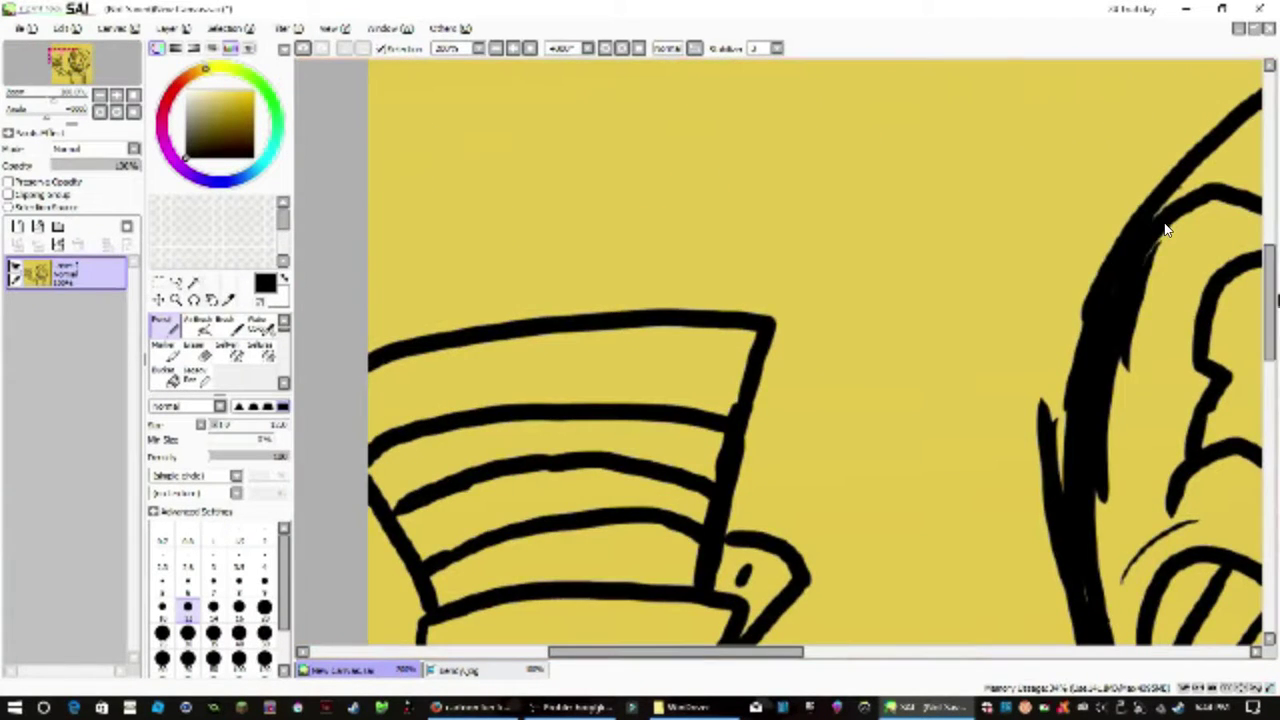
pyautogui.moveTo(1271, 300); pyautogui.dragTo(1268, 462)
# Step: Open another Bendy PNG image as a reference, and bring up the Bendy.jpg reference
pyautogui.click(25, 28)
pyautogui.click(40, 61)
pyautogui.doubleClick(394, 200)
pyautogui.click(462, 670)
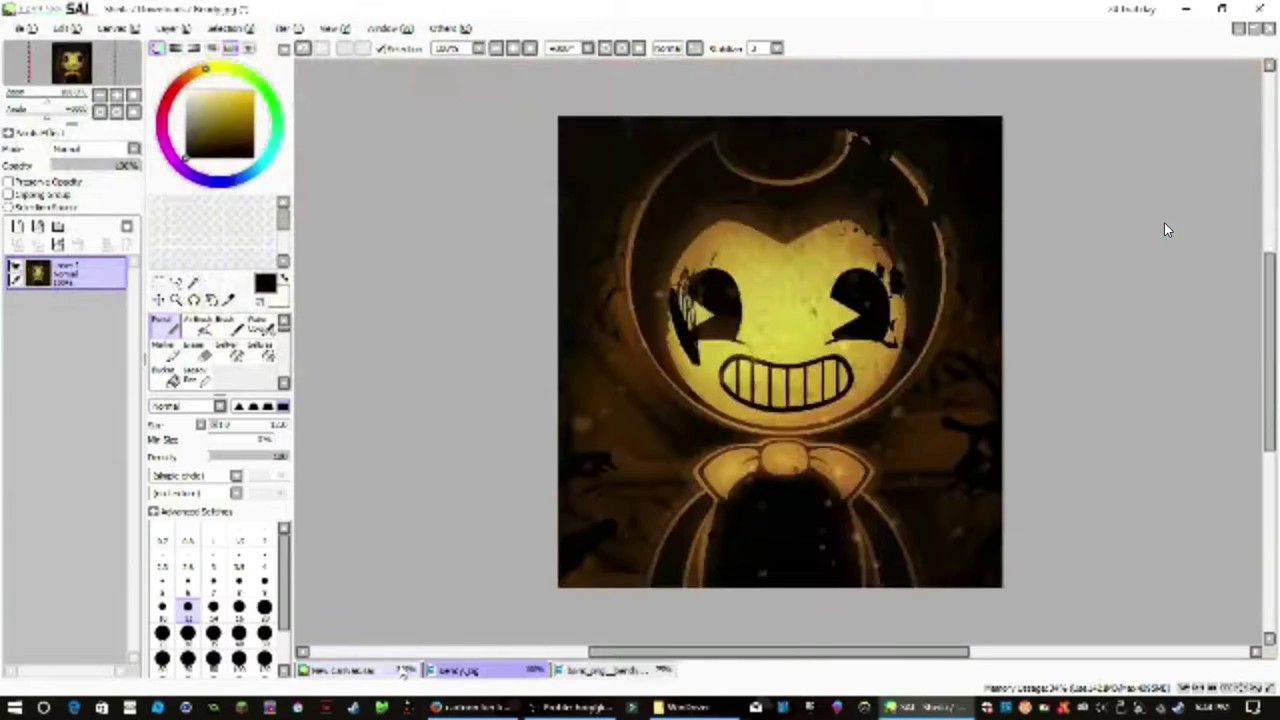
# Step: Draw Boris's round nose and two overlapping muzzle lobes below the dripping glove cuff, using the opened images as references
pyautogui.click(402, 672)
pyautogui.click(598, 670)
pyautogui.click(408, 671)
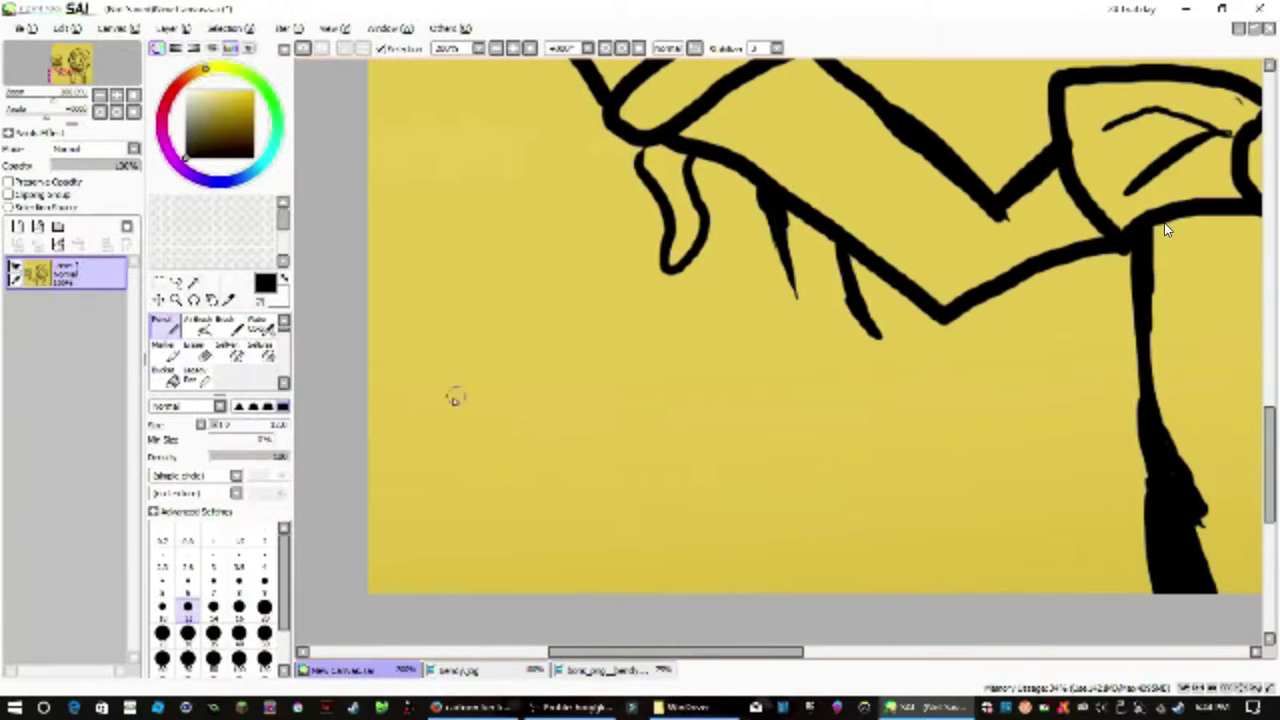
pyautogui.moveTo(557, 352)
pyautogui.mouseDown()
pyautogui.moveTo(614, 352)
pyautogui.moveTo(651, 471)
pyautogui.moveTo(700, 457)
pyautogui.moveTo(618, 490)
pyautogui.mouseUp()
pyautogui.hotkey('ctrl', 'z')
pyautogui.hotkey('ctrl', 'z')
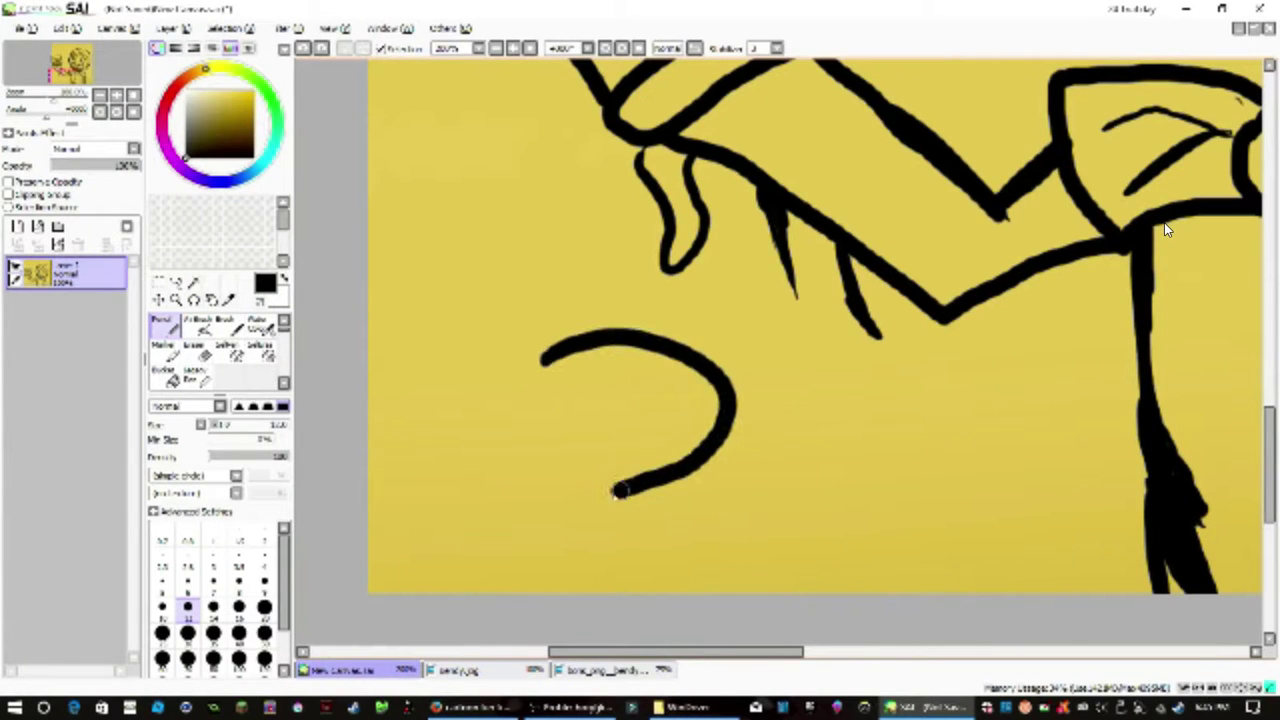
pyautogui.moveTo(640, 325)
pyautogui.mouseDown()
pyautogui.moveTo(846, 425)
pyautogui.moveTo(700, 462)
pyautogui.mouseUp()
pyautogui.moveTo(572, 332); pyautogui.dragTo(675, 290)
pyautogui.moveTo(616, 492)
pyautogui.mouseDown()
pyautogui.moveTo(762, 476)
pyautogui.moveTo(935, 390)
pyautogui.moveTo(948, 528)
pyautogui.moveTo(676, 542)
pyautogui.mouseUp()
pyautogui.hotkey('ctrl', 'z')
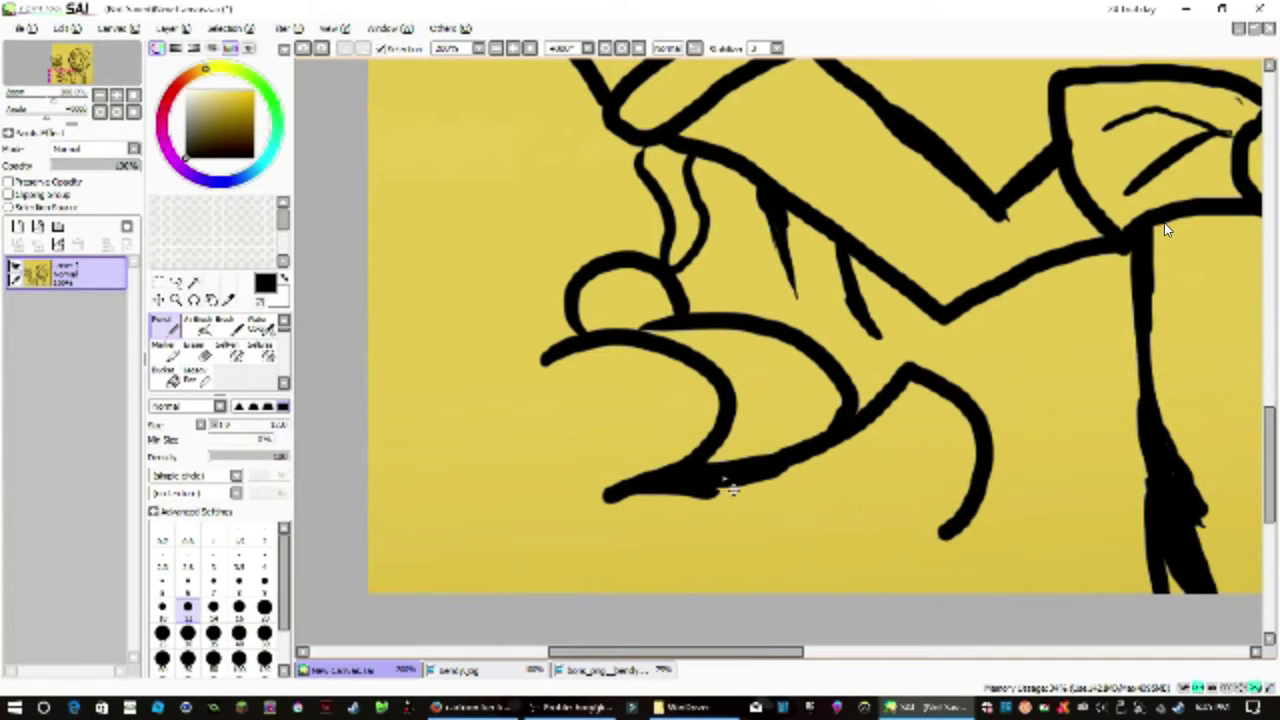
# Step: Close the underside of the horn's flared bell and draw curled fingers gripping the horn beside the muzzle
pyautogui.moveTo(944, 532); pyautogui.dragTo(720, 533)
pyautogui.moveTo(812, 492); pyautogui.dragTo(864, 506)
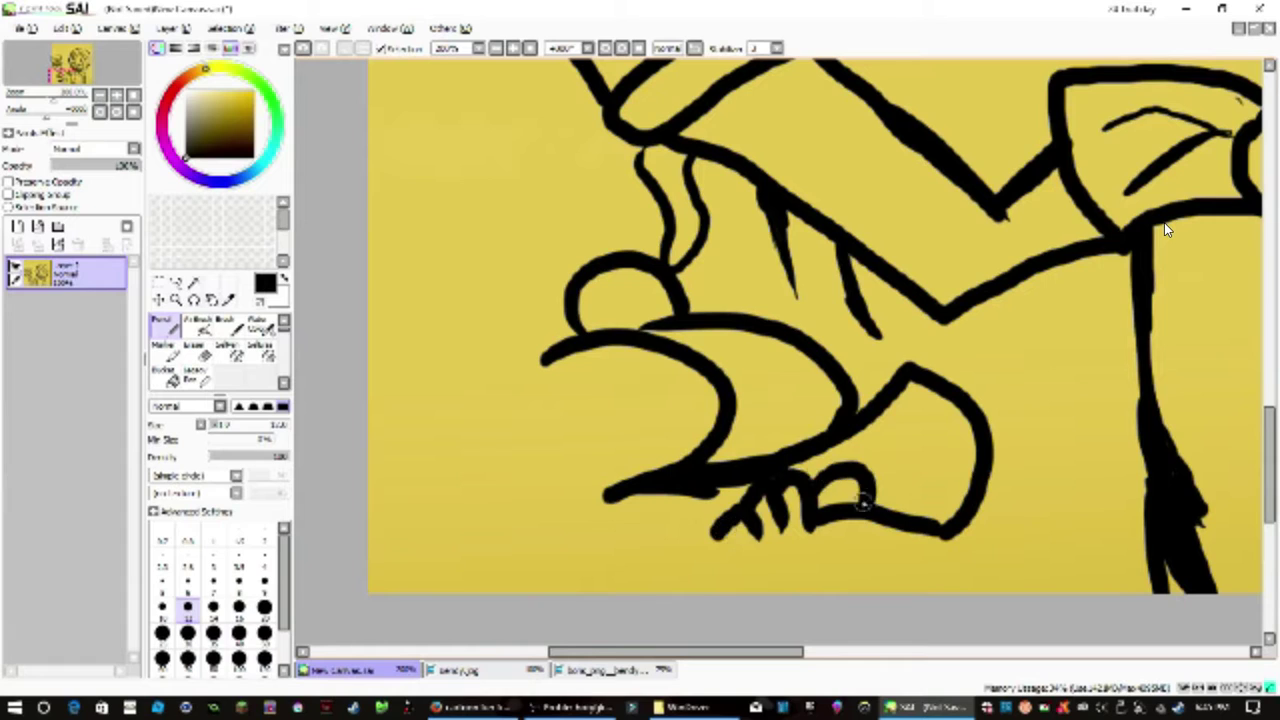
pyautogui.hotkey('ctrl', 'z')
pyautogui.hotkey('ctrl', 'z')
pyautogui.moveTo(944, 530)
pyautogui.mouseDown()
pyautogui.moveTo(801, 510)
pyautogui.moveTo(806, 486)
pyautogui.mouseUp()
# Step: Draw a beamed pair of music notes and a single note below it, between the horn and Bendy's body
pyautogui.moveTo(1000, 350)
pyautogui.mouseDown()
pyautogui.moveTo(1092, 400)
pyautogui.moveTo(1002, 400)
pyautogui.mouseUp()
pyautogui.moveTo(1058, 462)
pyautogui.mouseDown()
pyautogui.moveTo(1098, 450)
pyautogui.moveTo(1052, 512)
pyautogui.mouseUp()
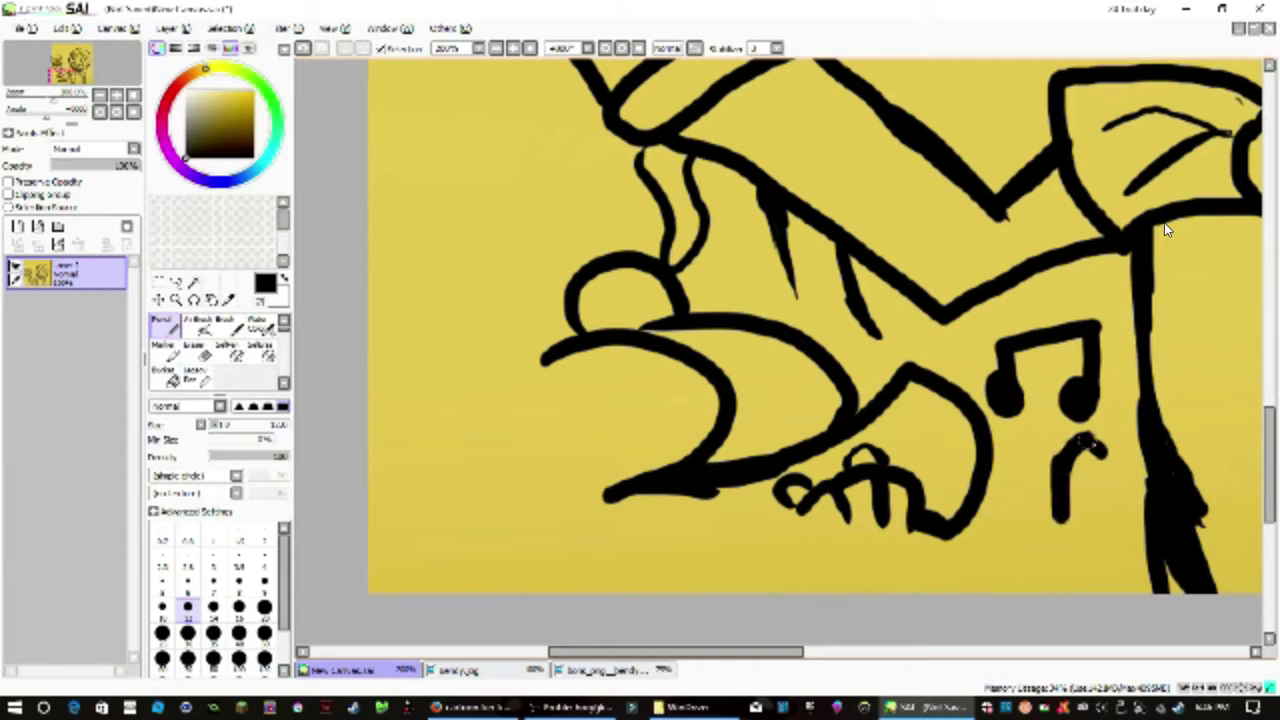
pyautogui.moveTo(1085, 442); pyautogui.dragTo(1112, 460)
pyautogui.moveTo(1040, 505); pyautogui.dragTo(1050, 532)
# Step: Draw the horn's tube from the gripping fingers toward Boris's mouth
pyautogui.moveTo(800, 507); pyautogui.dragTo(740, 516)
pyautogui.moveTo(611, 498)
pyautogui.mouseDown()
pyautogui.moveTo(745, 500)
pyautogui.moveTo(718, 492)
pyautogui.mouseUp()
pyautogui.hotkey('ctrl', 'z')
# Step: Consult the Boris and Bendy references and add two highlights to Boris's nose and small freckle dots on the muzzle
pyautogui.click(605, 670)
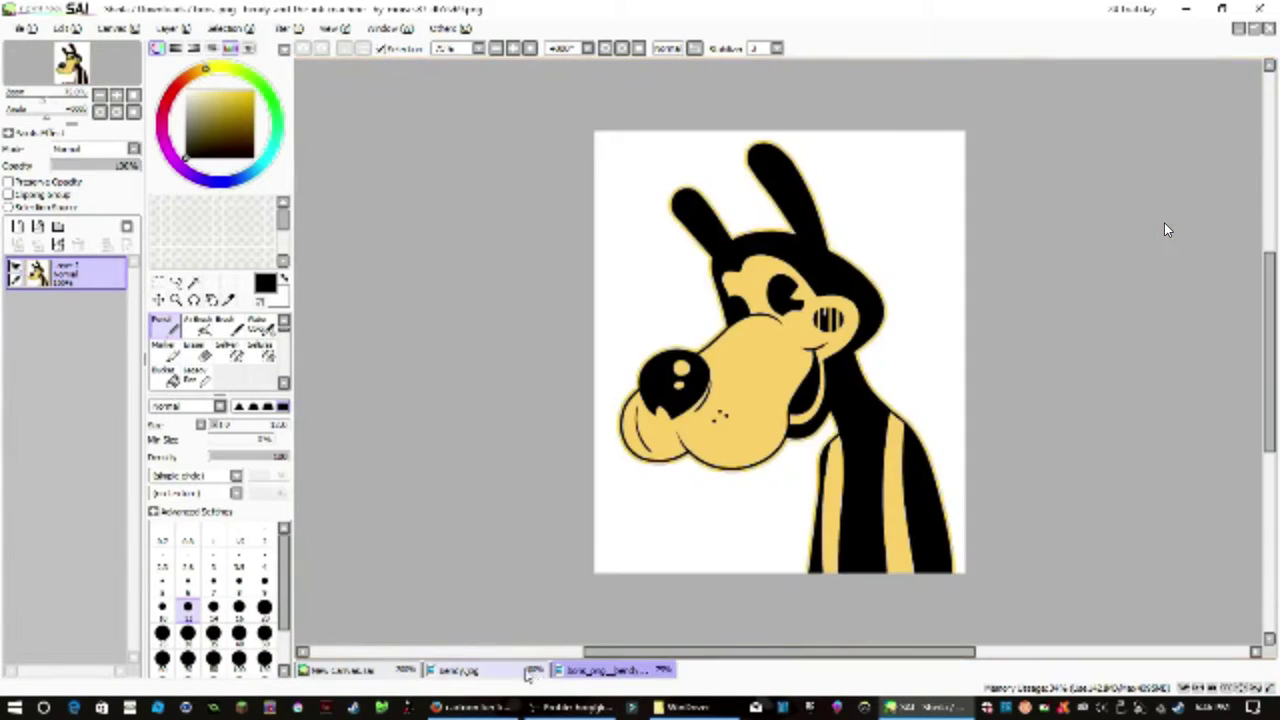
pyautogui.click(460, 670)
pyautogui.click(340, 670)
pyautogui.moveTo(624, 286); pyautogui.dragTo(628, 292)
pyautogui.moveTo(614, 308); pyautogui.dragTo(617, 314)
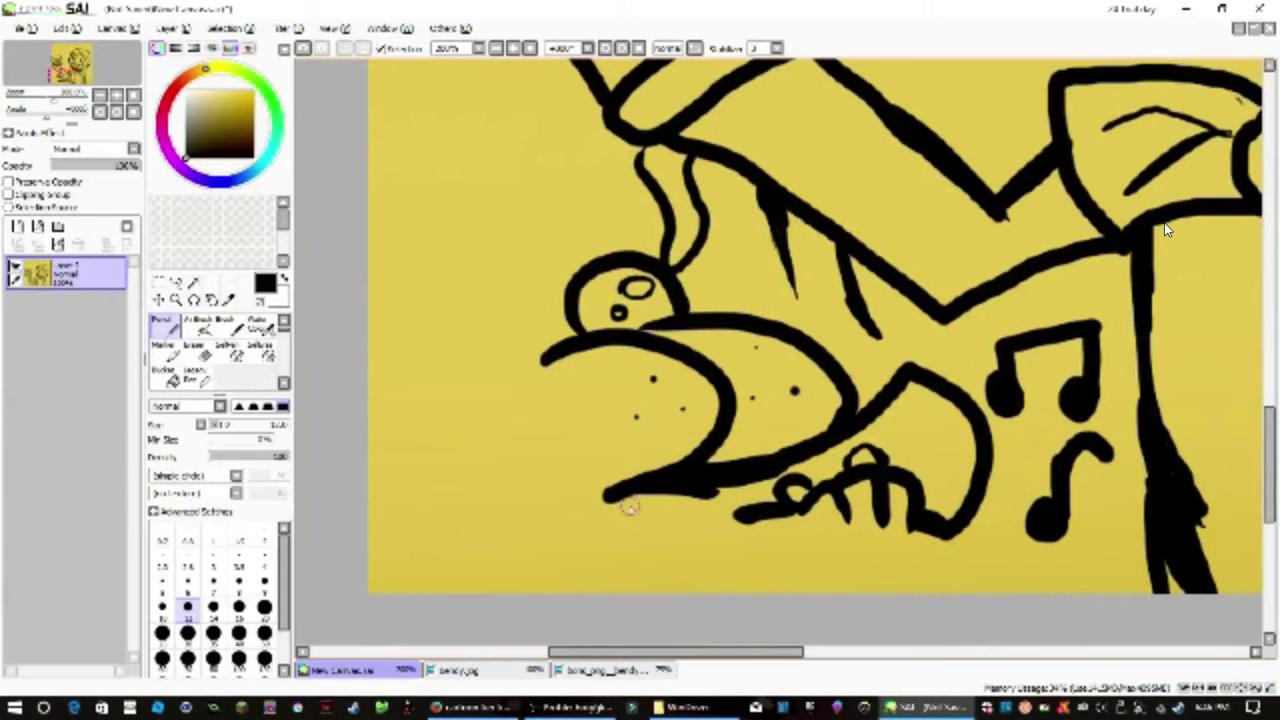
# Step: Draw Boris's open lower jaw beneath the muzzle, comparing it with the Boris reference image
pyautogui.click(603, 668)
pyautogui.click(340, 670)
pyautogui.moveTo(594, 482)
pyautogui.mouseDown()
pyautogui.moveTo(596, 528)
pyautogui.moveTo(735, 500)
pyautogui.mouseUp()
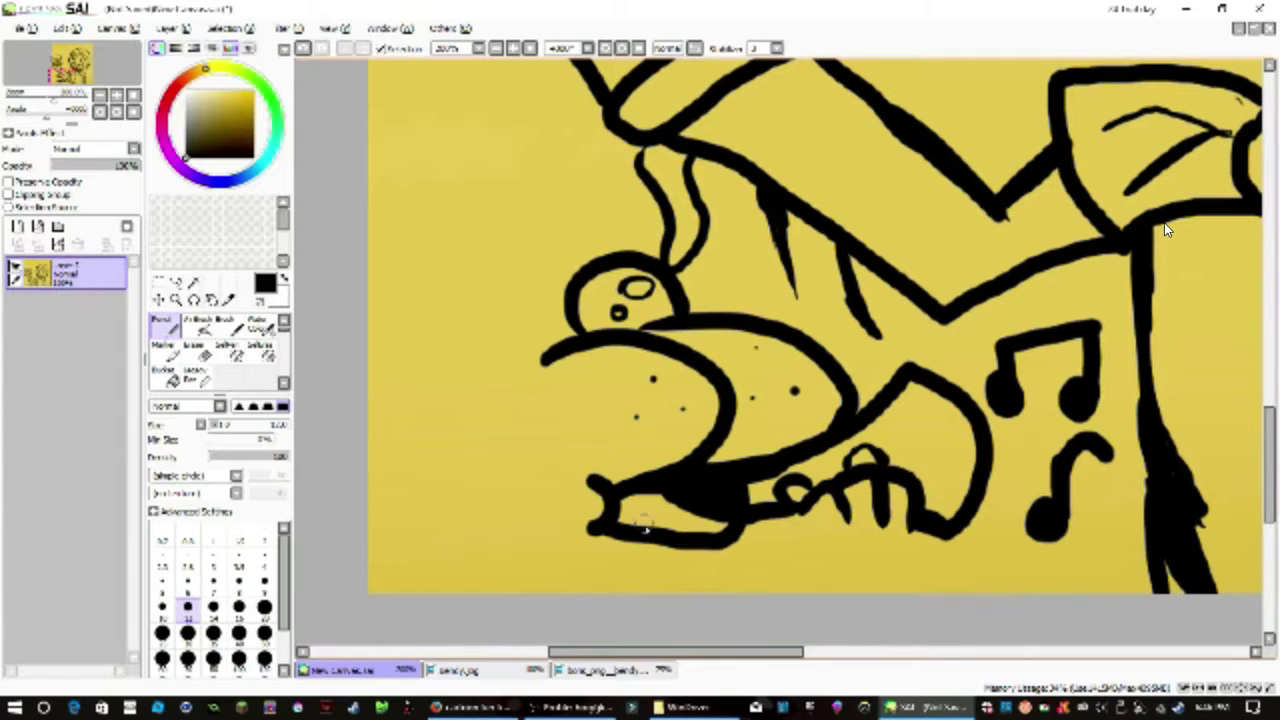
pyautogui.click(566, 665)
pyautogui.click(400, 671)
pyautogui.click(568, 667)
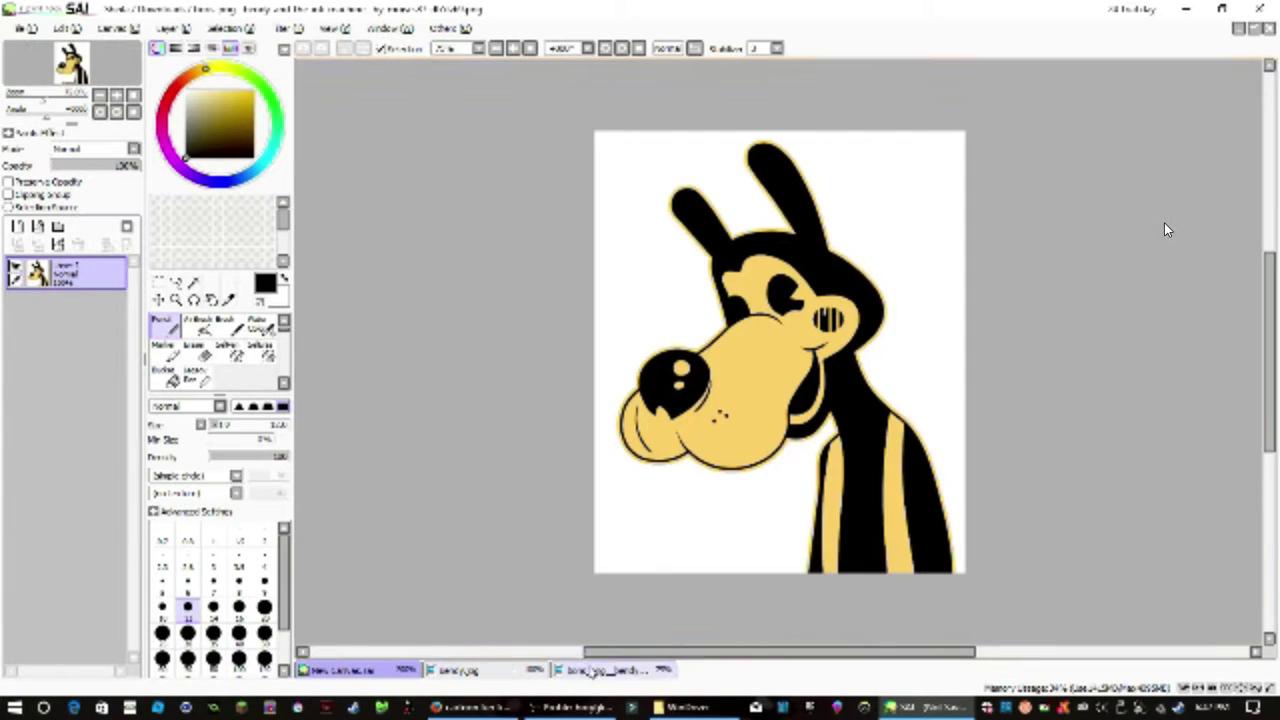
pyautogui.click(404, 654)
pyautogui.click(402, 668)
pyautogui.moveTo(594, 534)
pyautogui.mouseDown()
pyautogui.moveTo(396, 527)
pyautogui.moveTo(486, 420)
pyautogui.moveTo(454, 190)
pyautogui.mouseUp()
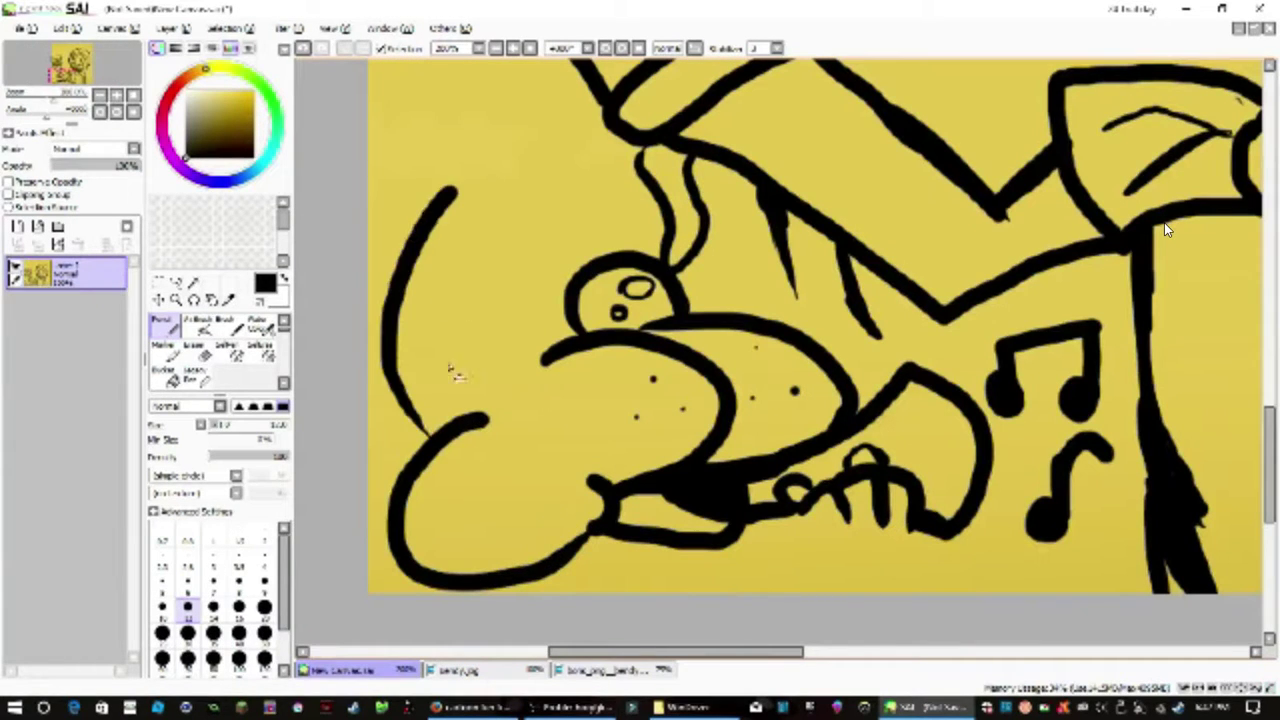
pyautogui.hotkey('ctrl', 'z')
pyautogui.moveTo(408, 460)
pyautogui.mouseDown()
pyautogui.moveTo(360, 391)
pyautogui.moveTo(660, 250)
pyautogui.mouseUp()
pyautogui.hotkey('ctrl', 'z')
pyautogui.hotkey('ctrl', 'z')
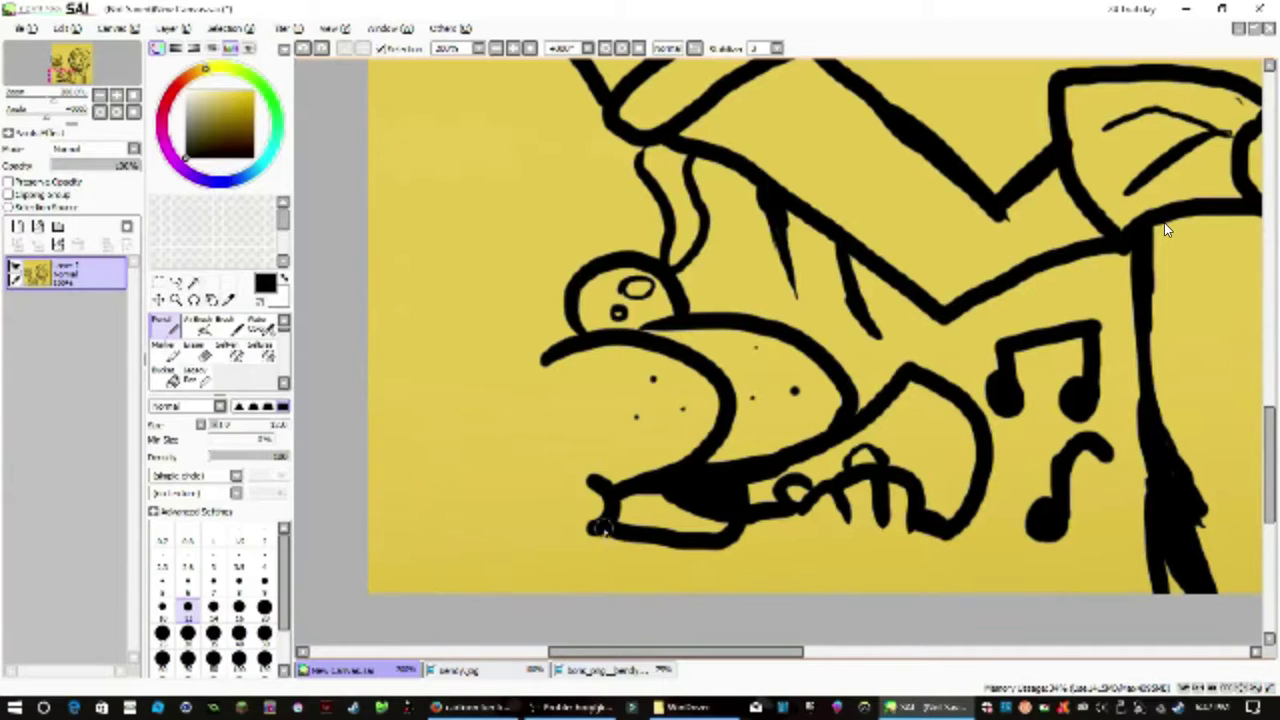
# Step: Outline Boris's head from the jaw through a round side lobe up to the glove cuff, and add the ears
pyautogui.moveTo(605, 520)
pyautogui.mouseDown()
pyautogui.moveTo(486, 558)
pyautogui.moveTo(537, 425)
pyautogui.mouseUp()
pyautogui.moveTo(461, 432)
pyautogui.mouseDown()
pyautogui.moveTo(638, 158)
pyautogui.moveTo(737, 308)
pyautogui.mouseUp()
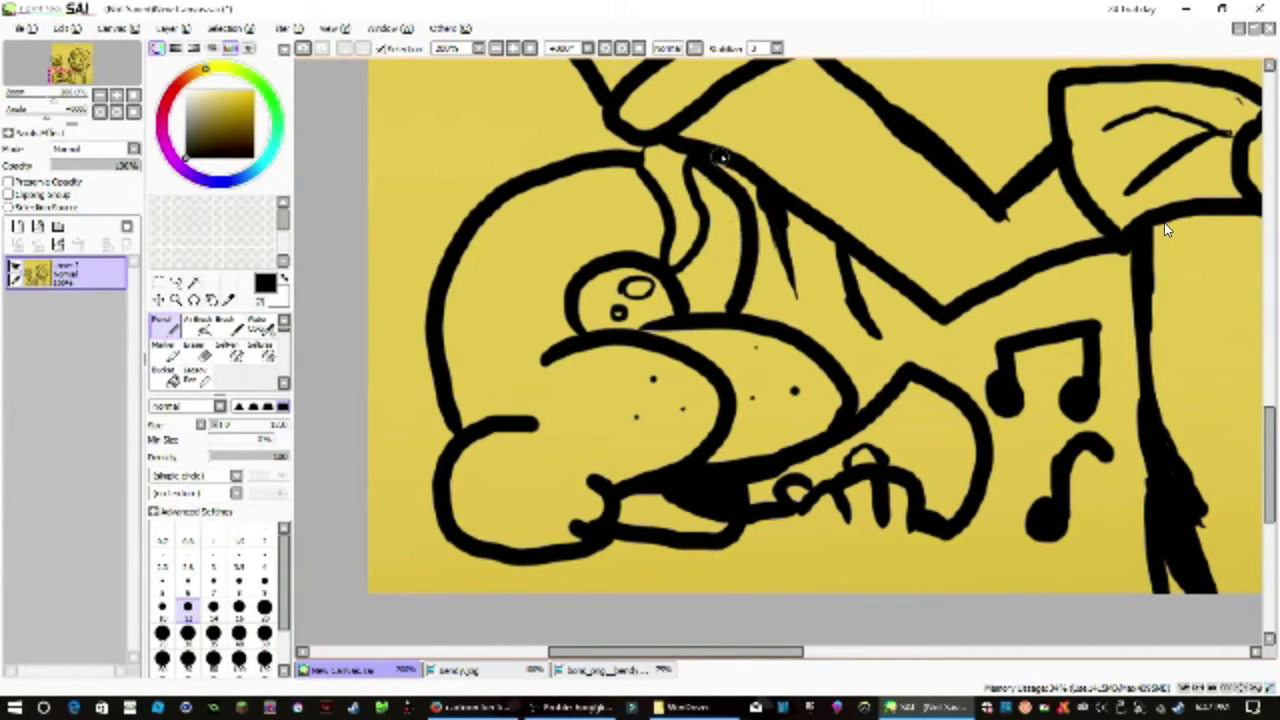
pyautogui.moveTo(467, 231)
pyautogui.mouseDown()
pyautogui.moveTo(412, 62)
pyautogui.moveTo(504, 176)
pyautogui.moveTo(495, 185)
pyautogui.mouseUp()
pyautogui.hotkey('ctrl', 'z')
pyautogui.moveTo(565, 68); pyautogui.dragTo(574, 138)
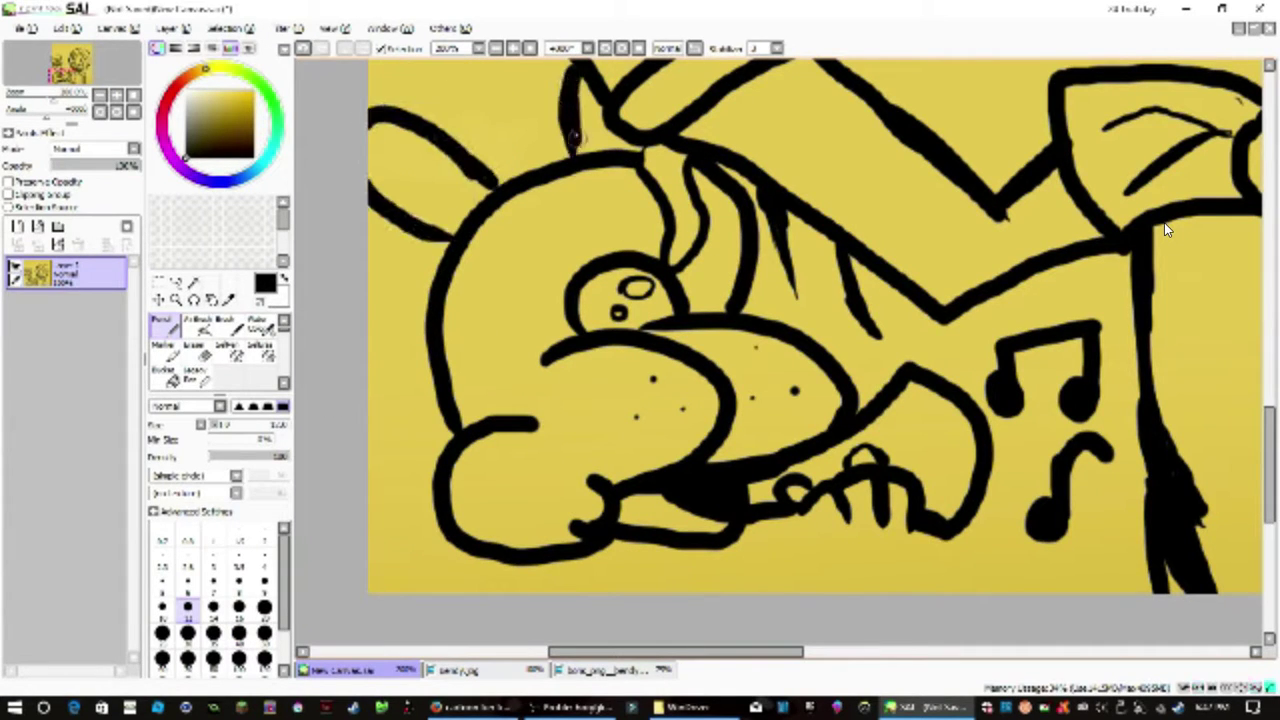
# Step: Close the outline of the front muzzle lobe and draw the inner face contour inside Boris's head
pyautogui.moveTo(546, 360); pyautogui.dragTo(621, 472)
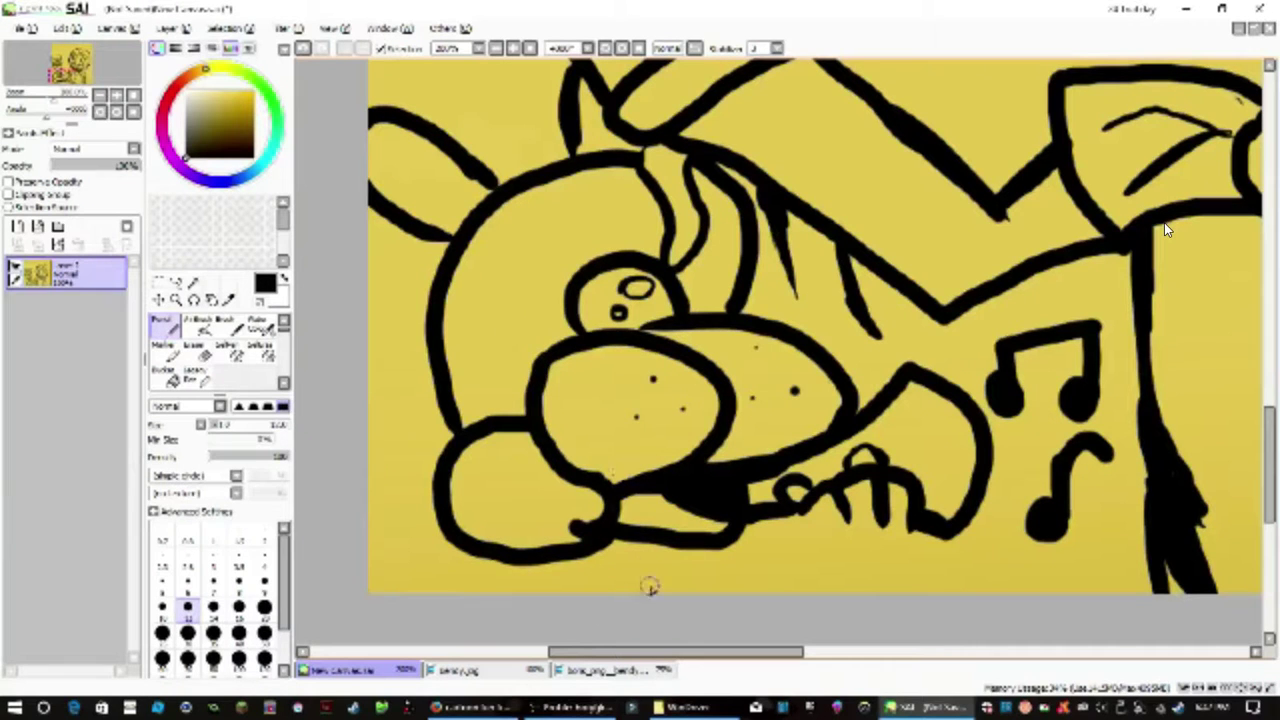
pyautogui.moveTo(470, 418); pyautogui.dragTo(615, 200)
pyautogui.moveTo(600, 250)
pyautogui.mouseDown()
pyautogui.moveTo(662, 195)
pyautogui.moveTo(735, 312)
pyautogui.mouseUp()
pyautogui.moveTo(478, 378); pyautogui.dragTo(502, 420)
pyautogui.moveTo(616, 550); pyautogui.dragTo(636, 572)
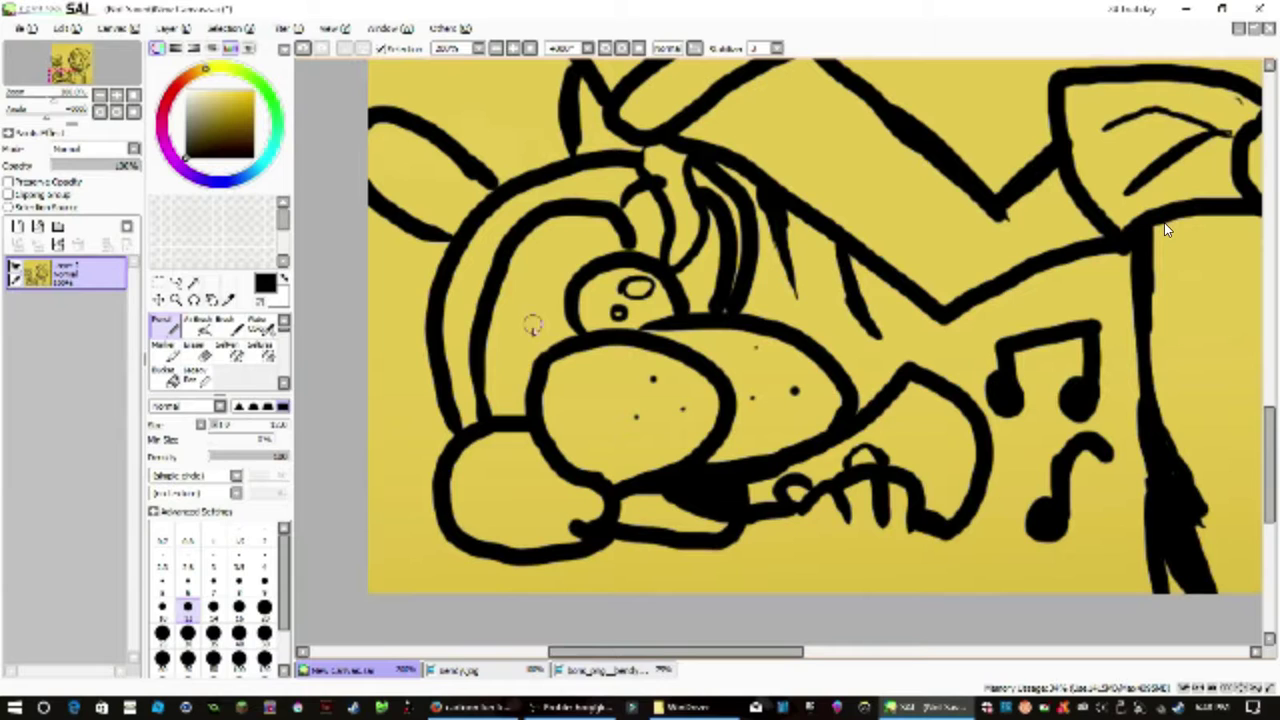
pyautogui.moveTo(555, 255)
pyautogui.mouseDown()
pyautogui.moveTo(510, 300)
pyautogui.moveTo(518, 332)
pyautogui.mouseUp()
pyautogui.moveTo(512, 288)
pyautogui.mouseDown()
pyautogui.moveTo(512, 337)
pyautogui.moveTo(524, 298)
pyautogui.mouseUp()
pyautogui.moveTo(546, 249)
pyautogui.mouseDown()
pyautogui.moveTo(510, 287)
pyautogui.moveTo(520, 317)
pyautogui.mouseUp()
pyautogui.hotkey('ctrl', 'z')
pyautogui.hotkey('ctrl', 'z')
pyautogui.hotkey('ctrl', 'z')
pyautogui.hotkey('ctrl', 'z')
pyautogui.moveTo(508, 302)
pyautogui.mouseDown()
pyautogui.moveTo(514, 344)
pyautogui.moveTo(545, 335)
pyautogui.moveTo(512, 346)
pyautogui.mouseUp()
pyautogui.hotkey('ctrl', 'z')
pyautogui.hotkey('ctrl', 'z')
# Step: Draw Boris's notched pie-cut eyes on both sides of the nose, inside the face contour
pyautogui.moveTo(545, 235)
pyautogui.mouseDown()
pyautogui.moveTo(505, 335)
pyautogui.moveTo(565, 330)
pyautogui.mouseUp()
pyautogui.moveTo(648, 217); pyautogui.dragTo(648, 190)
pyautogui.moveTo(702, 212); pyautogui.dragTo(680, 277)
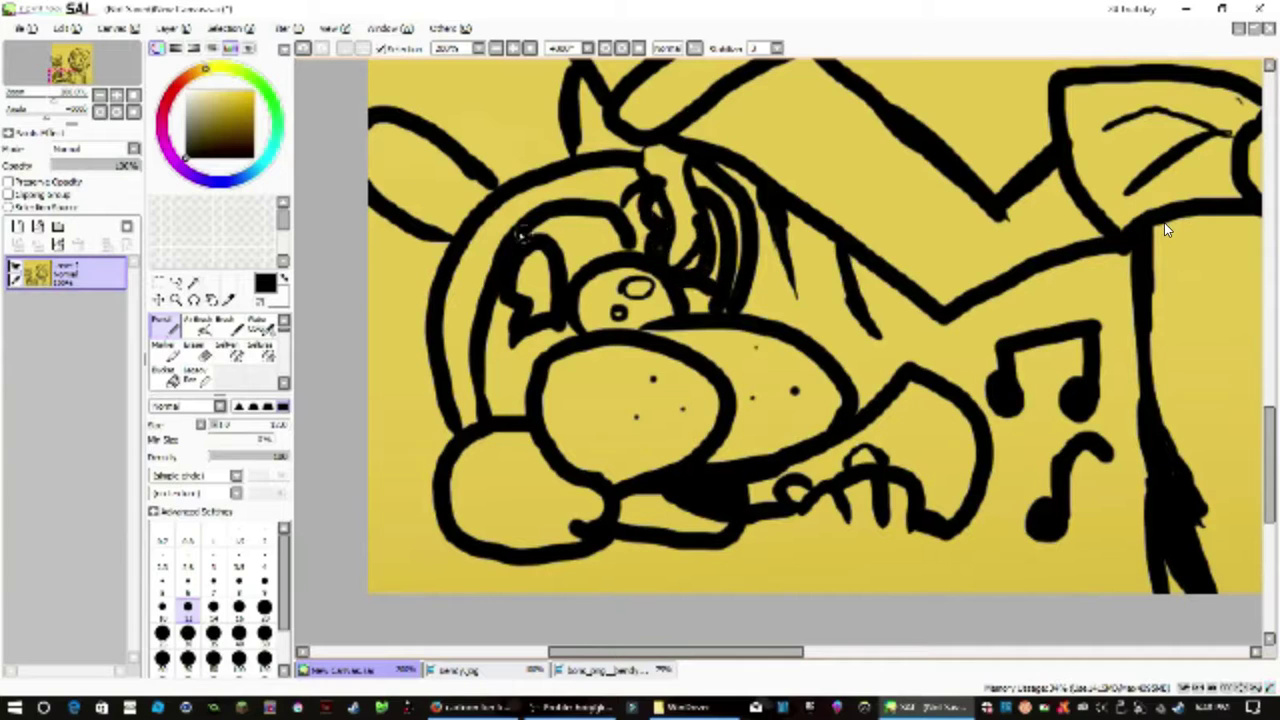
# Step: Draw a solid black neck under Boris's jaw and complete the gloved hand with a thumb, palm, cuff and dots
pyautogui.moveTo(648, 543)
pyautogui.mouseDown()
pyautogui.moveTo(620, 590)
pyautogui.moveTo(655, 560)
pyautogui.moveTo(704, 598)
pyautogui.mouseUp()
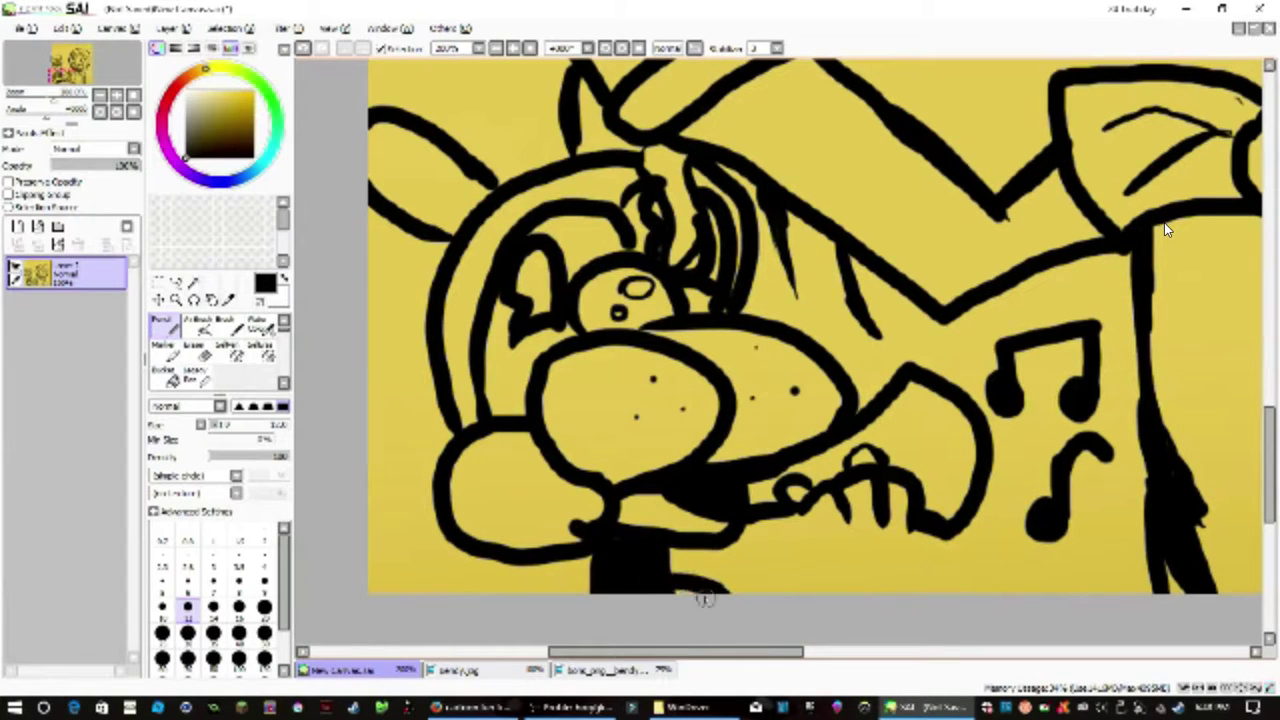
pyautogui.moveTo(818, 533); pyautogui.dragTo(918, 528)
pyautogui.moveTo(782, 518)
pyautogui.mouseDown()
pyautogui.moveTo(814, 547)
pyautogui.moveTo(911, 562)
pyautogui.mouseUp()
pyautogui.moveTo(830, 584); pyautogui.dragTo(910, 588)
pyautogui.moveTo(782, 518); pyautogui.dragTo(800, 534)
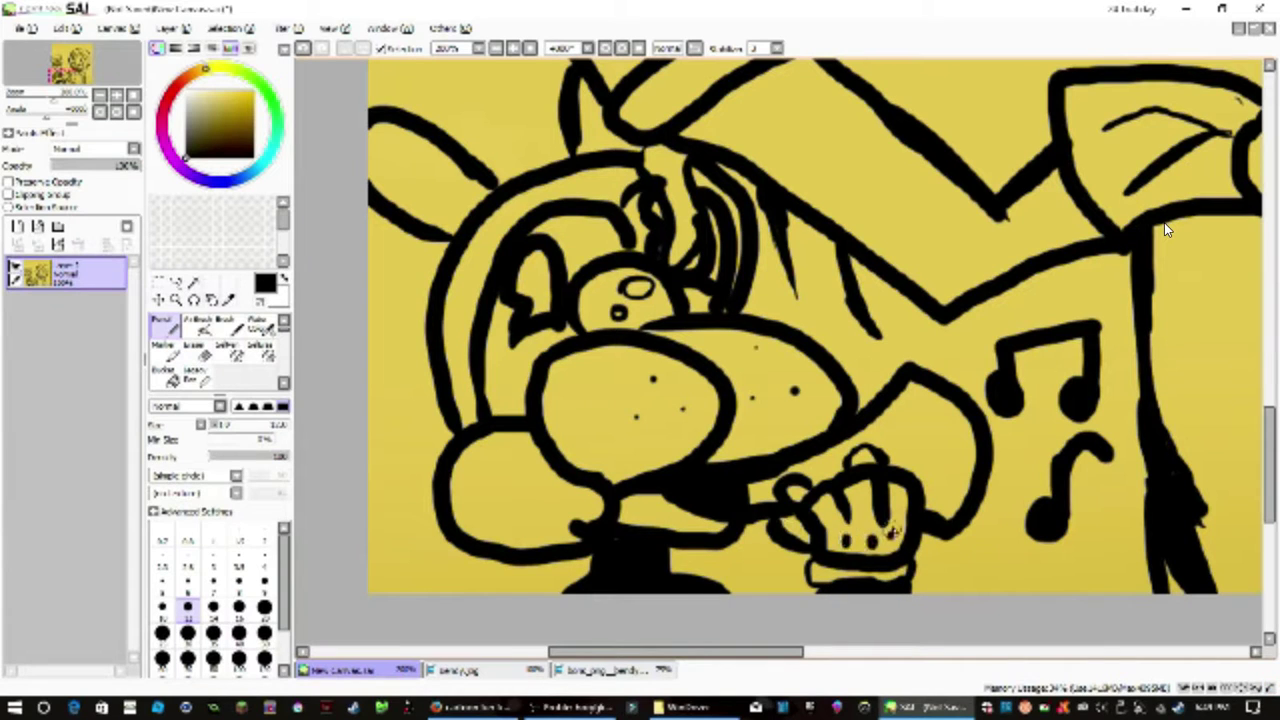
# Step: Draw two curved lines beside the gloved hand, and add an inner rim and a small circle to the horn's bell
pyautogui.moveTo(718, 592); pyautogui.dragTo(765, 532)
pyautogui.moveTo(752, 595); pyautogui.dragTo(784, 522)
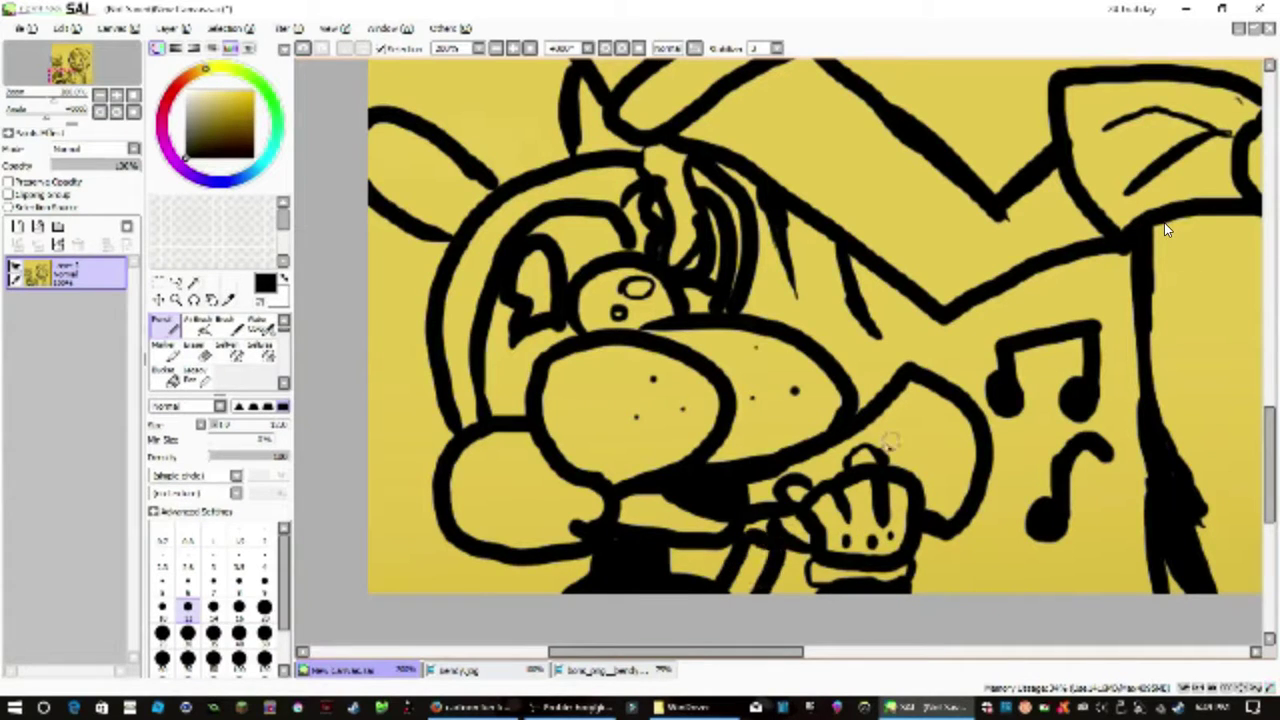
pyautogui.moveTo(914, 440); pyautogui.dragTo(918, 438)
pyautogui.moveTo(906, 392)
pyautogui.mouseDown()
pyautogui.moveTo(947, 432)
pyautogui.moveTo(938, 512)
pyautogui.mouseUp()
pyautogui.moveTo(966, 422); pyautogui.dragTo(946, 514)
pyautogui.hotkey('ctrl', 'z')
pyautogui.hotkey('ctrl', 'z')
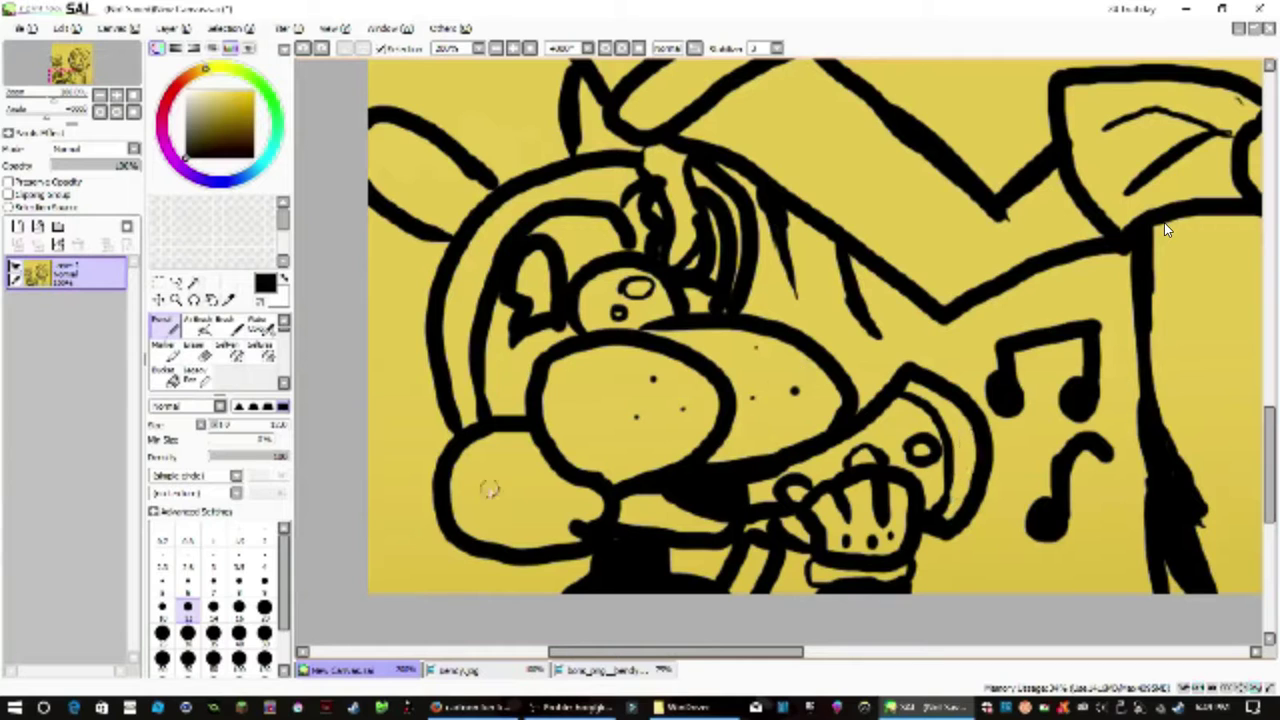
# Step: Draw a dark oval with vertical bars inside the round lobe at the side of Boris's head
pyautogui.moveTo(490, 471); pyautogui.dragTo(492, 504)
pyautogui.moveTo(511, 474); pyautogui.dragTo(513, 506)
pyautogui.moveTo(527, 474); pyautogui.dragTo(529, 503)
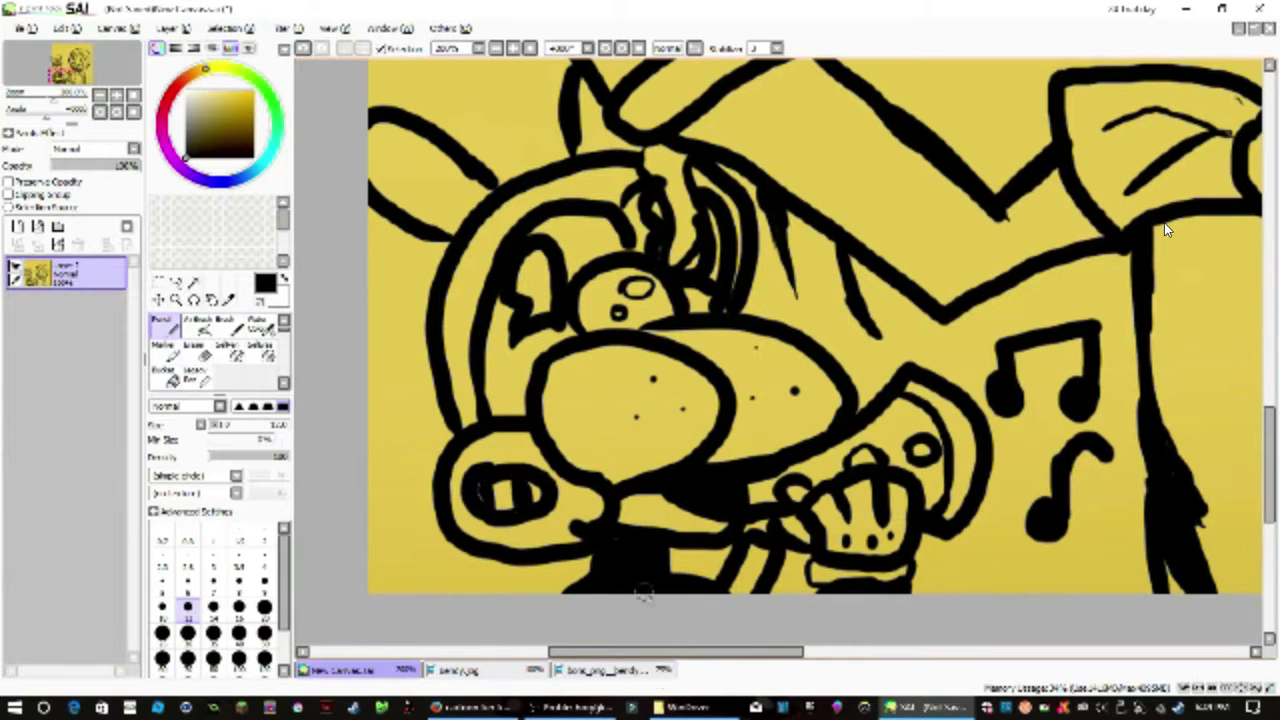
# Step: Check the Boris reference and redraw Boris's second ear so that it rises behind Bendy's raised glove
pyautogui.click(610, 670)
pyautogui.click(350, 670)
pyautogui.hotkey('ctrl', 'z')
pyautogui.moveTo(550, 148)
pyautogui.mouseDown()
pyautogui.moveTo(570, 64)
pyautogui.moveTo(510, 76)
pyautogui.moveTo(510, 58)
pyautogui.mouseUp()
pyautogui.hotkey('ctrl', 'z')
pyautogui.scroll(-1, 577, 290)
pyautogui.moveTo(1270, 450); pyautogui.dragTo(1270, 412)
pyautogui.hotkey('ctrl', 'z')
pyautogui.moveTo(546, 363)
pyautogui.mouseDown()
pyautogui.moveTo(520, 250)
pyautogui.moveTo(560, 268)
pyautogui.mouseUp()
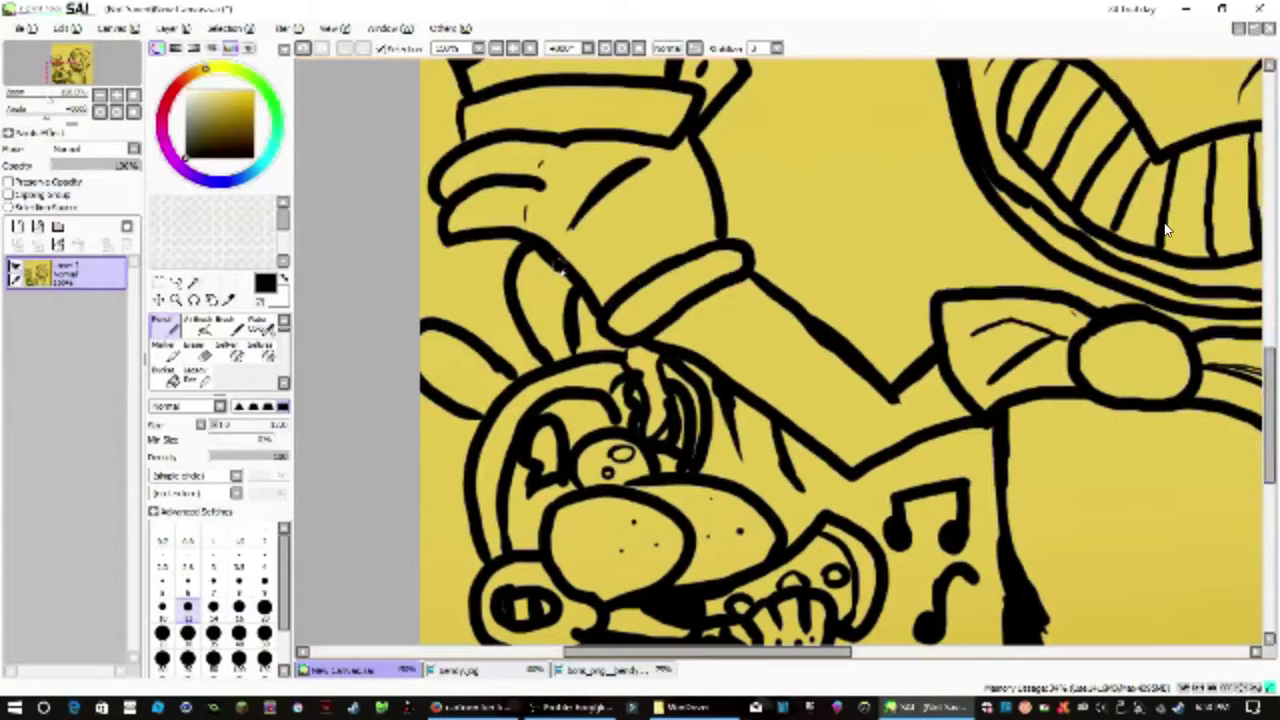
# Step: Draw thin zigzag grass blades between the raised glove and Bendy's head, and beside the head's other side
pyautogui.scroll(-3, 1165, 230)
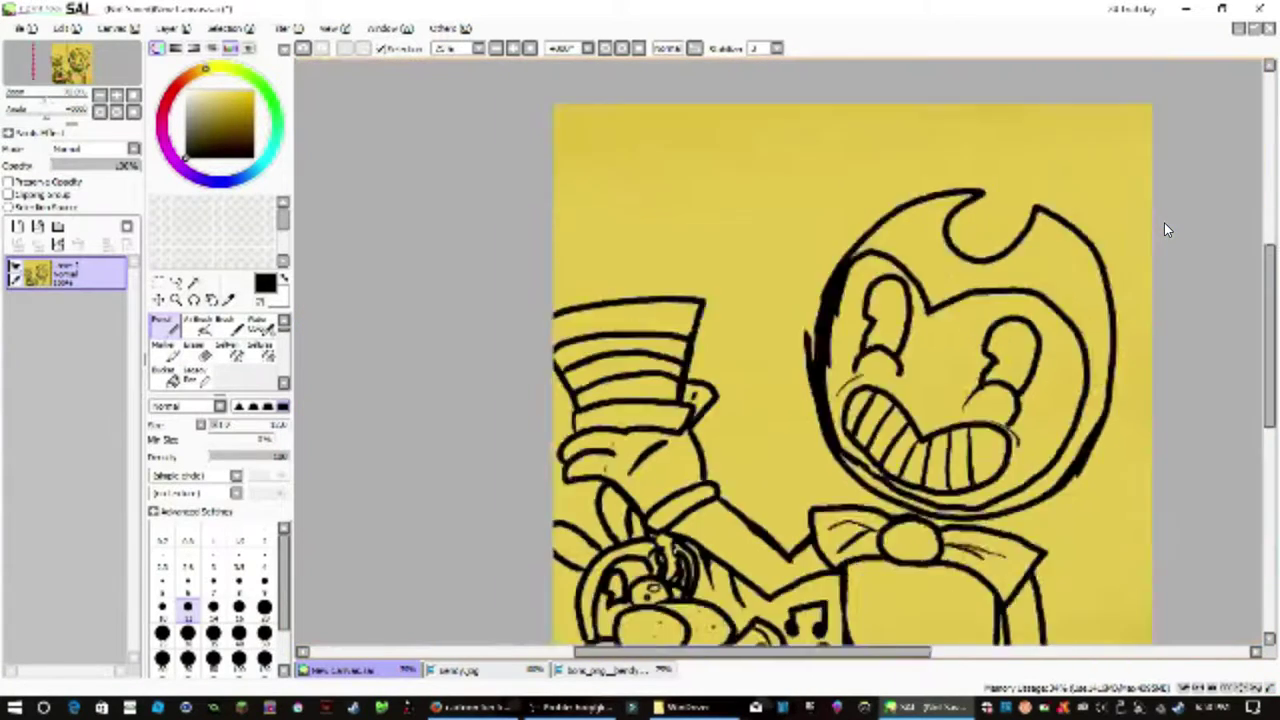
pyautogui.scroll(2, 1165, 230)
pyautogui.moveTo(867, 650); pyautogui.dragTo(795, 651)
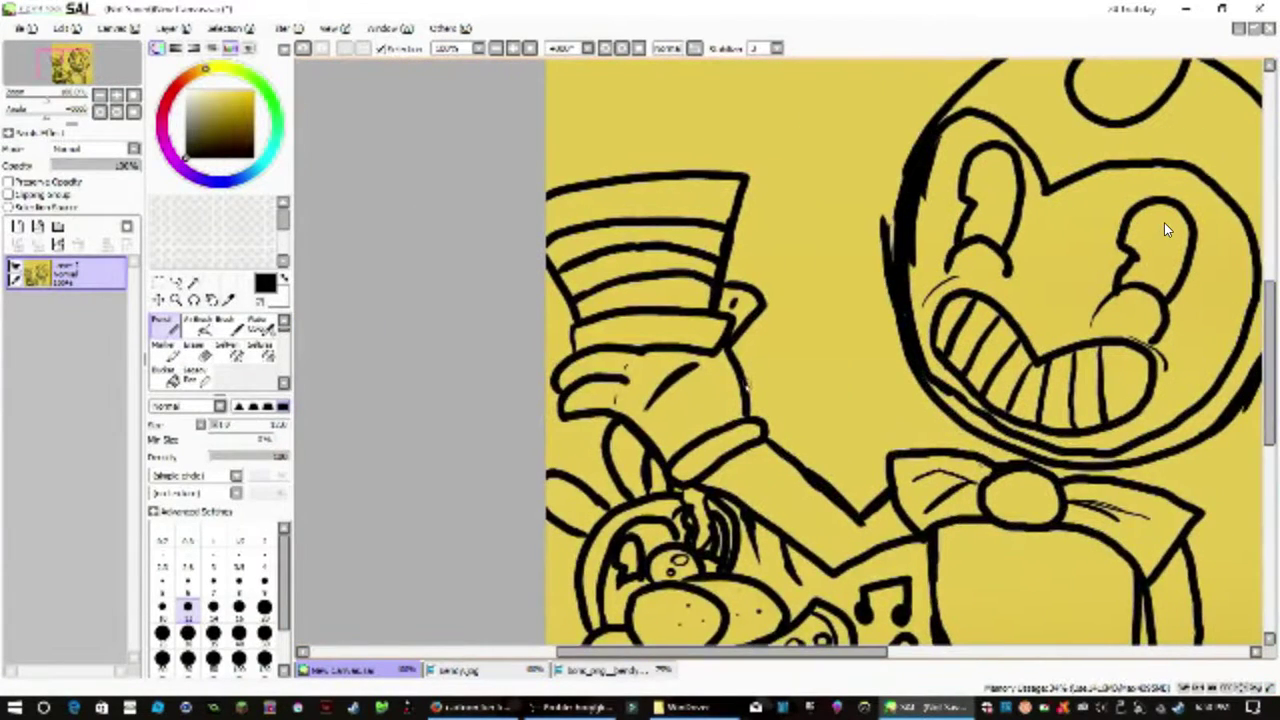
pyautogui.moveTo(788, 393)
pyautogui.mouseDown()
pyautogui.moveTo(846, 322)
pyautogui.moveTo(900, 395)
pyautogui.mouseUp()
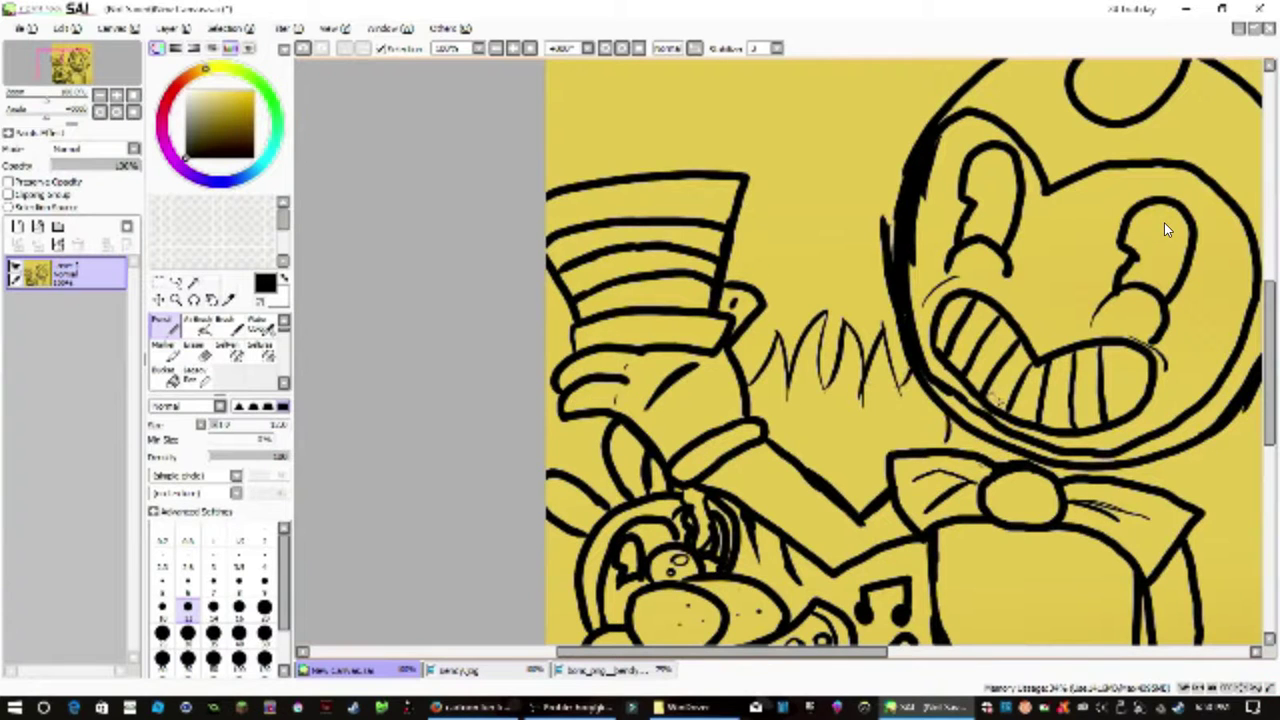
pyautogui.moveTo(1255, 410)
pyautogui.mouseDown()
pyautogui.moveTo(1212, 468)
pyautogui.moveTo(1240, 468)
pyautogui.mouseUp()
pyautogui.hscroll(4, 1165, 230)
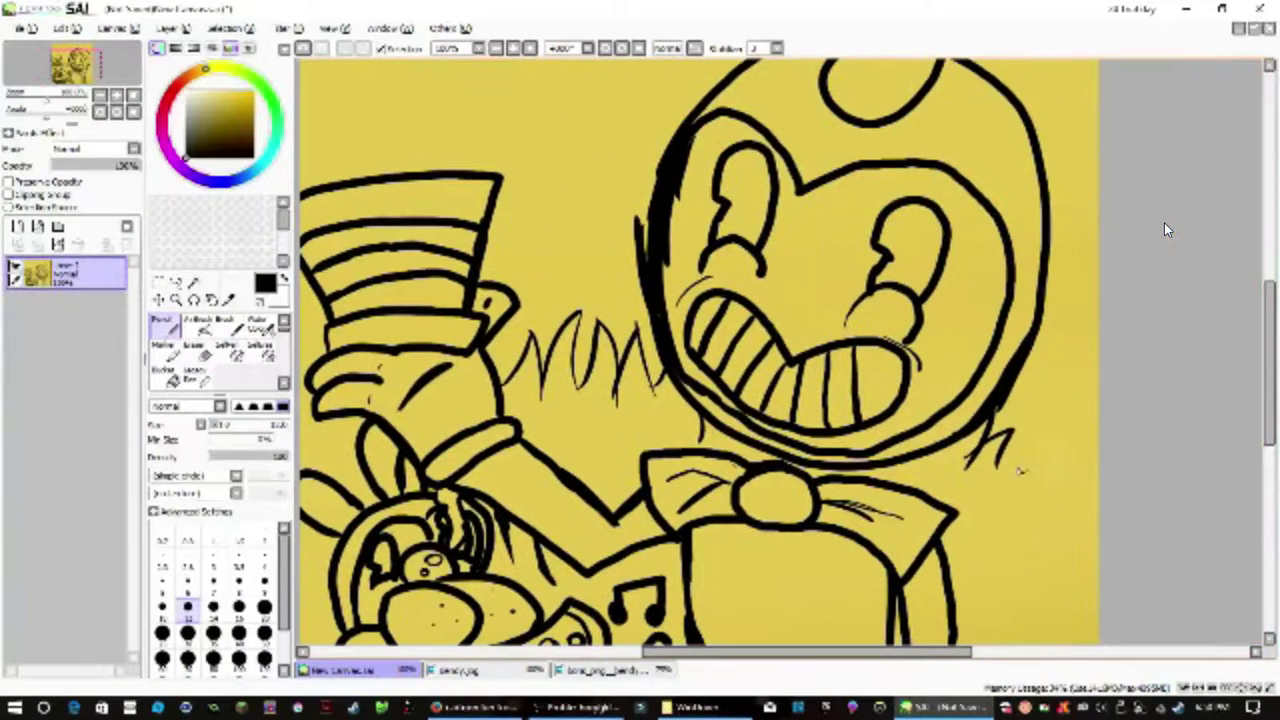
pyautogui.moveTo(1000, 465)
pyautogui.mouseDown()
pyautogui.moveTo(1070, 360)
pyautogui.moveTo(1100, 450)
pyautogui.mouseUp()
# Step: Add second contour strokes to the grass blades on both sides of Bendy's head
pyautogui.hscroll(-2, 1165, 230)
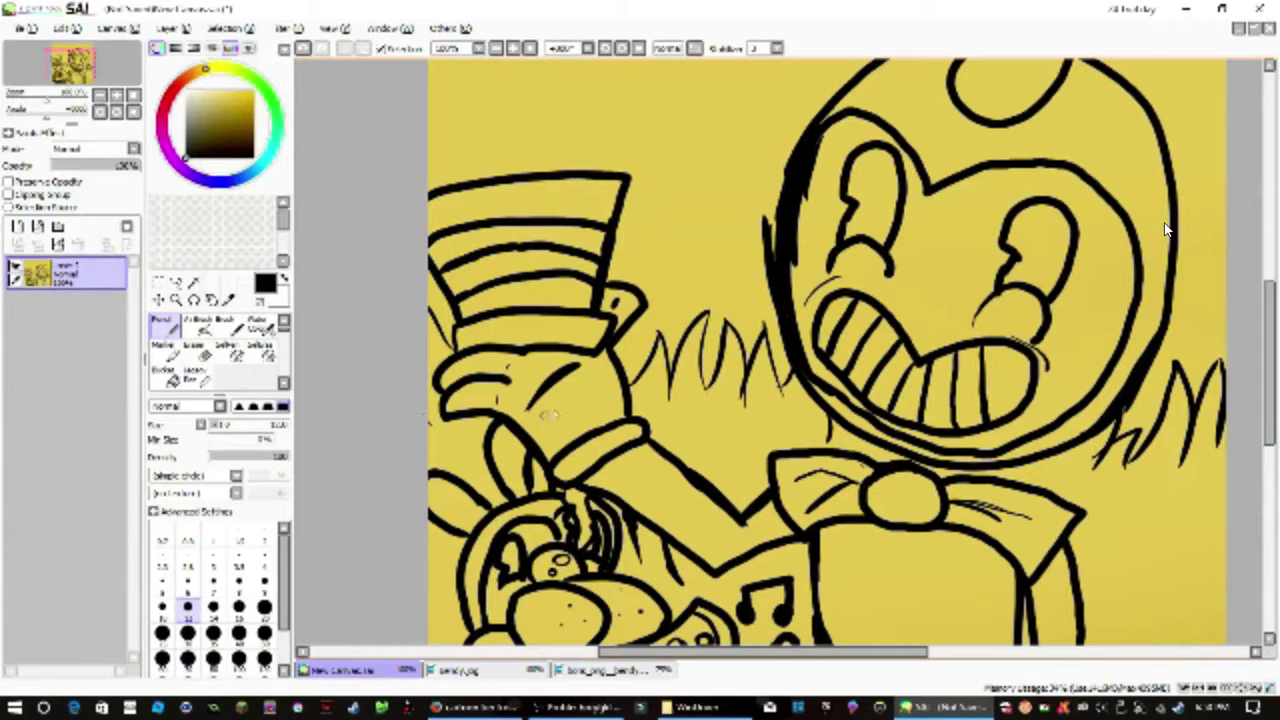
pyautogui.moveTo(674, 390); pyautogui.dragTo(696, 332)
pyautogui.moveTo(716, 388); pyautogui.dragTo(740, 334)
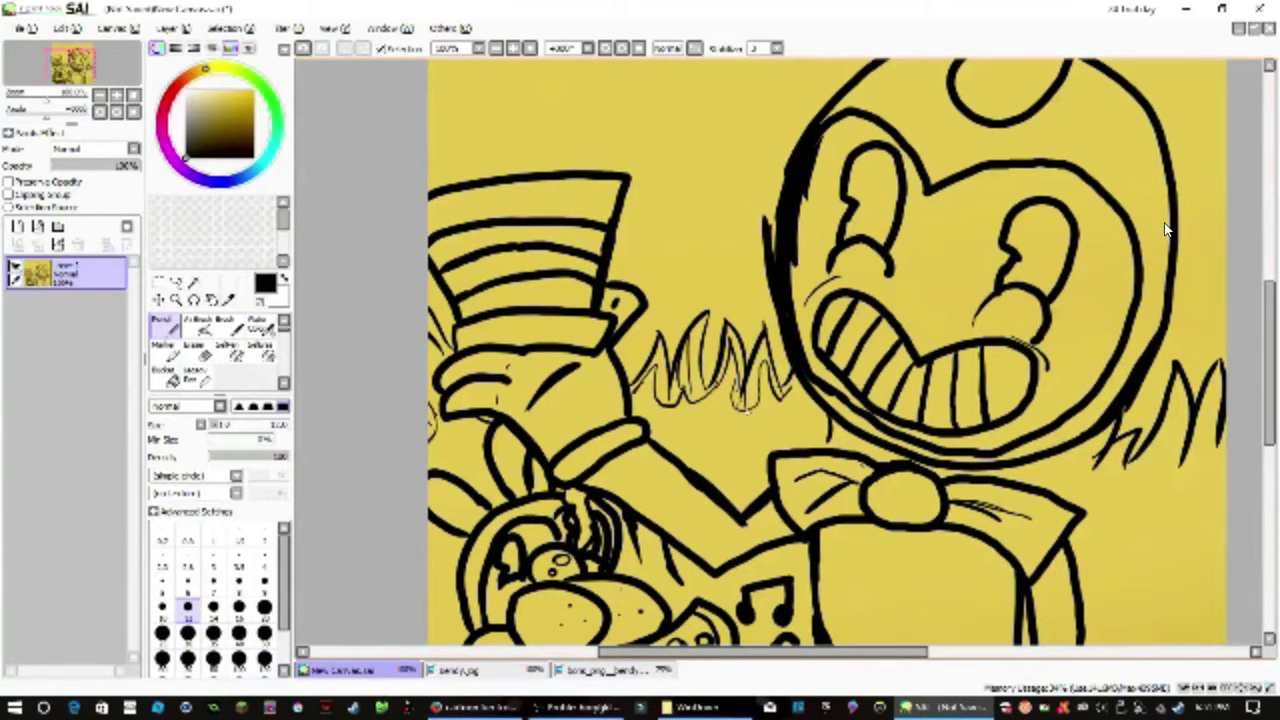
pyautogui.moveTo(1112, 472); pyautogui.dragTo(1186, 398)
pyautogui.moveTo(1192, 476); pyautogui.dragTo(1220, 410)
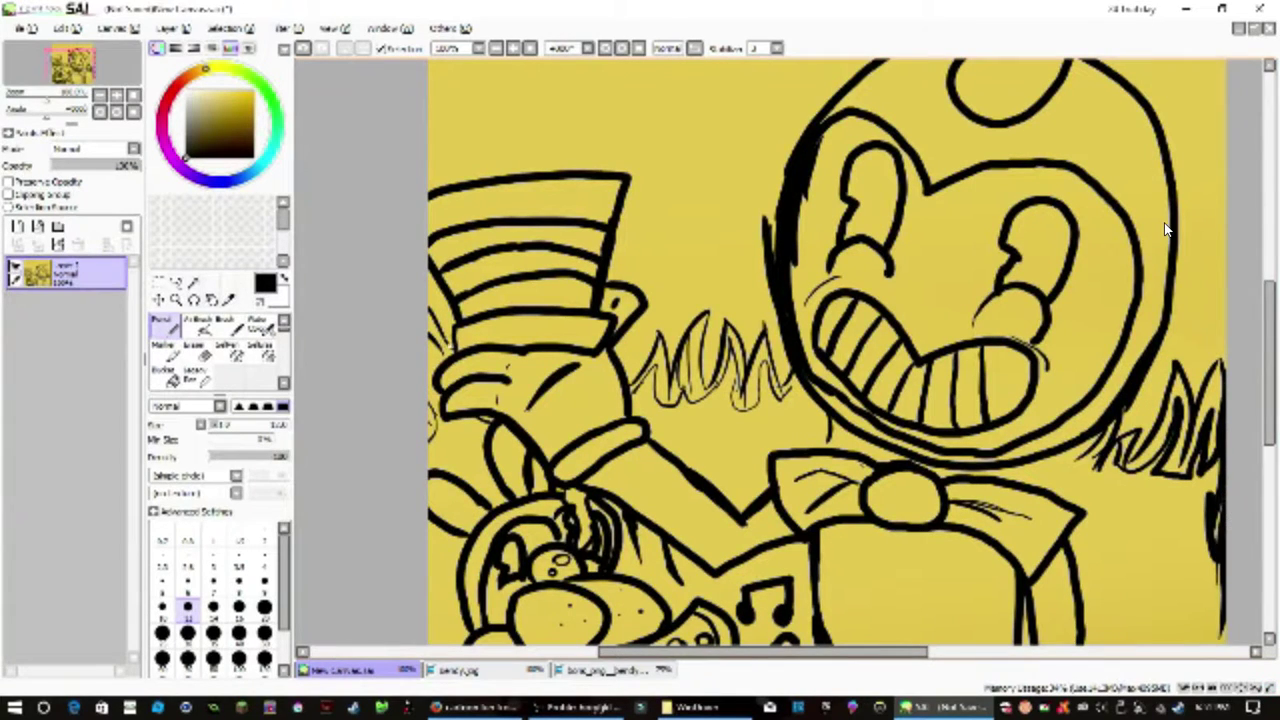
# Step: Draw a sun above the hat in the canvas corner, with a toothed mouth and short rays around it
pyautogui.scroll(4, 1165, 230)
pyautogui.moveTo(520, 113)
pyautogui.mouseDown()
pyautogui.moveTo(604, 240)
pyautogui.moveTo(430, 330)
pyautogui.mouseUp()
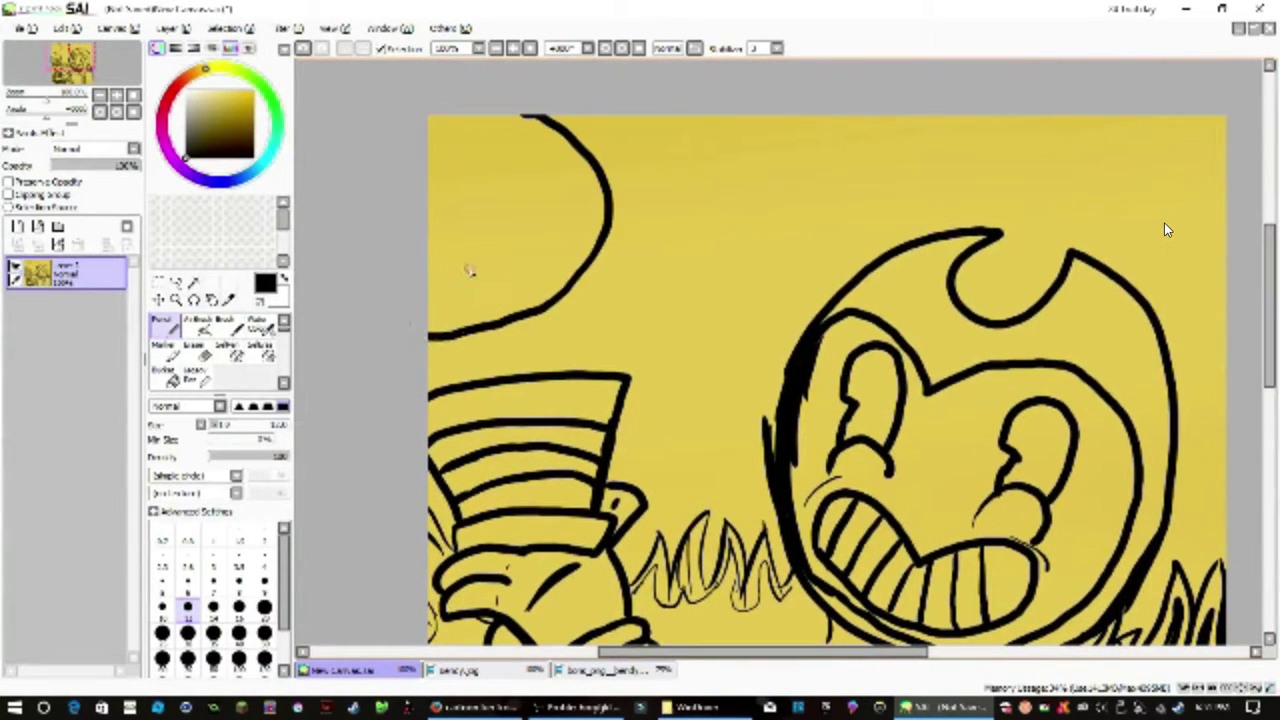
pyautogui.moveTo(500, 288); pyautogui.dragTo(465, 247)
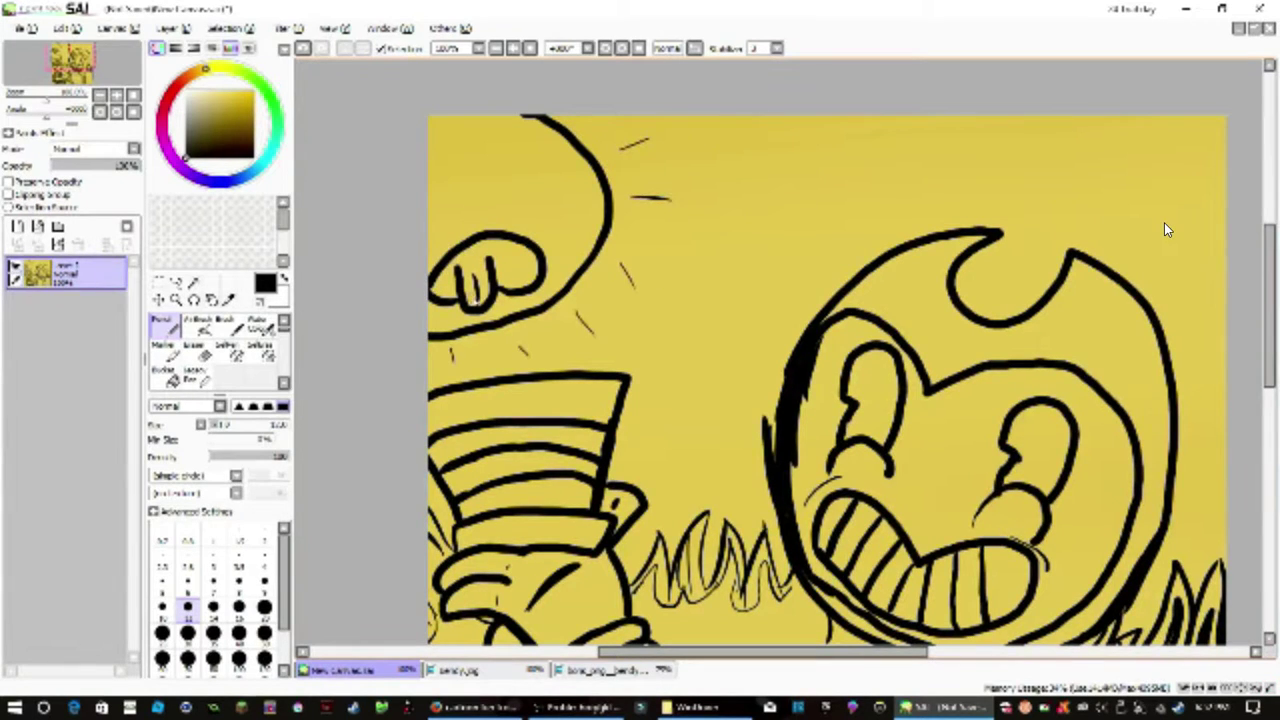
# Step: Draw angry-looking pie-cut eyes on the sun's face above the mouth
pyautogui.moveTo(545, 152)
pyautogui.mouseDown()
pyautogui.moveTo(488, 120)
pyautogui.moveTo(447, 180)
pyautogui.mouseUp()
pyautogui.hotkey('ctrl', 'z')
pyautogui.moveTo(468, 146)
pyautogui.mouseDown()
pyautogui.moveTo(428, 153)
pyautogui.moveTo(434, 178)
pyautogui.moveTo(464, 150)
pyautogui.moveTo(440, 199)
pyautogui.mouseUp()
pyautogui.hotkey('ctrl', 'z')
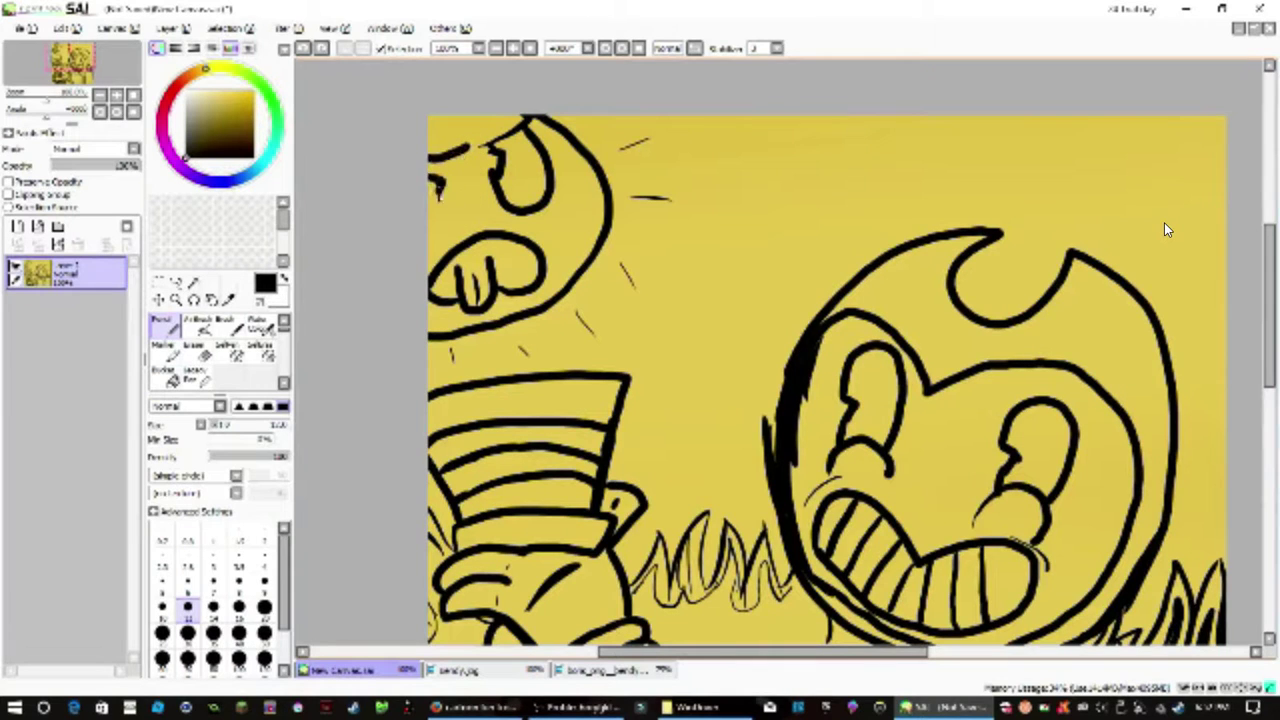
# Step: Draw a round clock behind Bendy's head with a double rim, tick marks and two arrow-tipped hands
pyautogui.moveTo(772, 142)
pyautogui.mouseDown()
pyautogui.moveTo(768, 383)
pyautogui.moveTo(781, 383)
pyautogui.mouseUp()
pyautogui.moveTo(742, 157)
pyautogui.mouseDown()
pyautogui.moveTo(947, 185)
pyautogui.moveTo(935, 232)
pyautogui.moveTo(984, 224)
pyautogui.mouseUp()
pyautogui.hotkey('ctrl', 'z')
pyautogui.hotkey('ctrl', 'z')
pyautogui.moveTo(755, 135); pyautogui.dragTo(997, 218)
pyautogui.moveTo(726, 195)
pyautogui.mouseDown()
pyautogui.moveTo(782, 368)
pyautogui.moveTo(966, 226)
pyautogui.mouseUp()
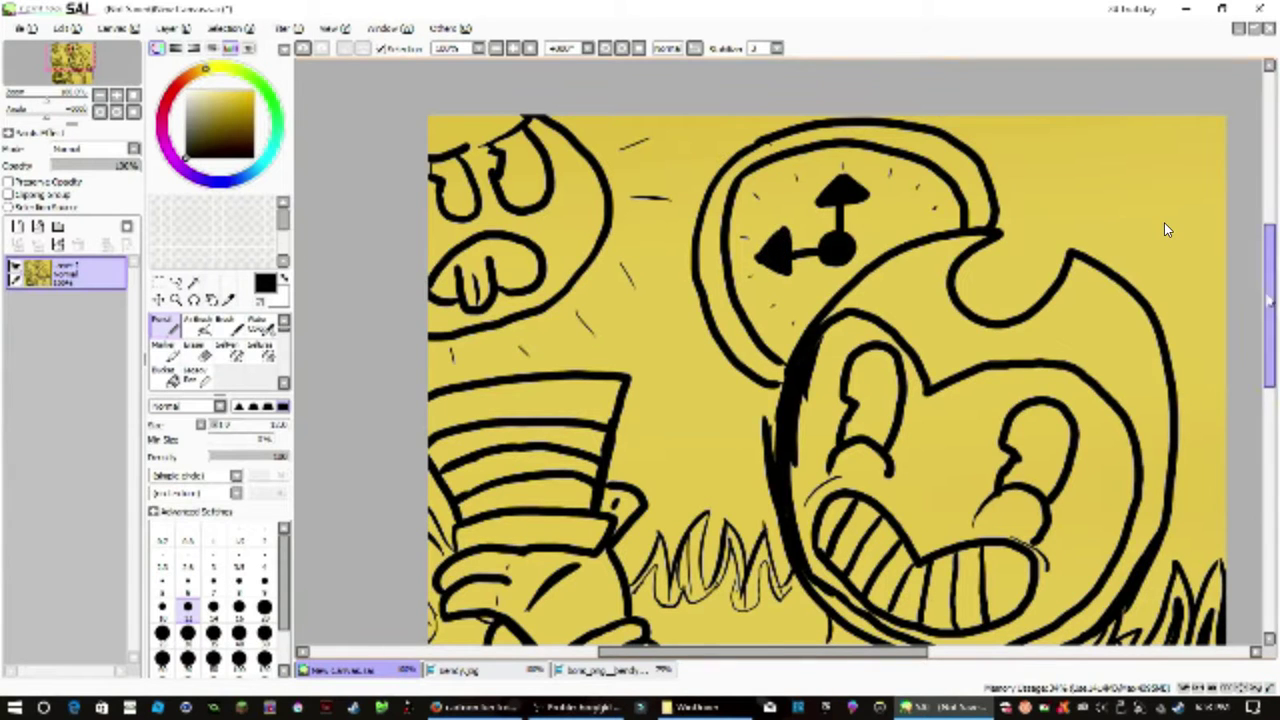
# Step: Fill Bendy's torso below the bow tie with black using the Bucket tool
pyautogui.scroll(-6, 1165, 230)
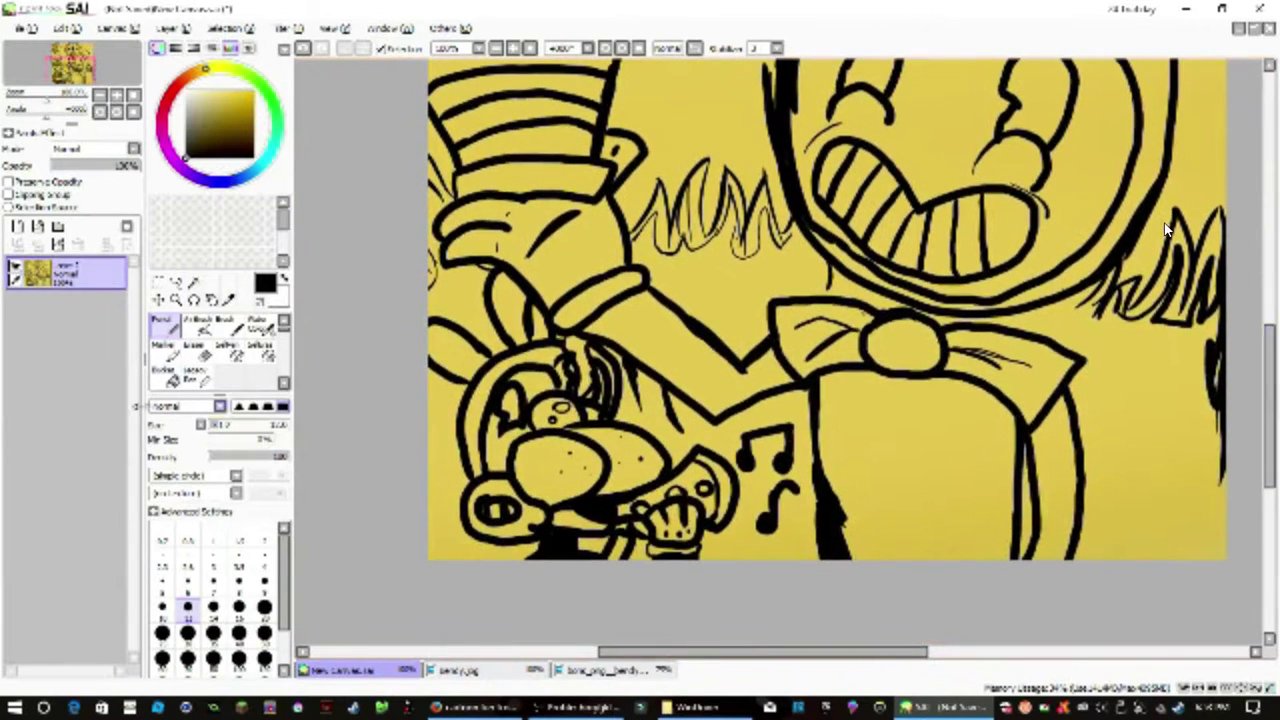
pyautogui.click(165, 377)
pyautogui.click(918, 450)
pyautogui.click(930, 505)
pyautogui.click(930, 476)
pyautogui.click(928, 494)
pyautogui.click(930, 518)
pyautogui.click(932, 525)
pyautogui.click(952, 548)
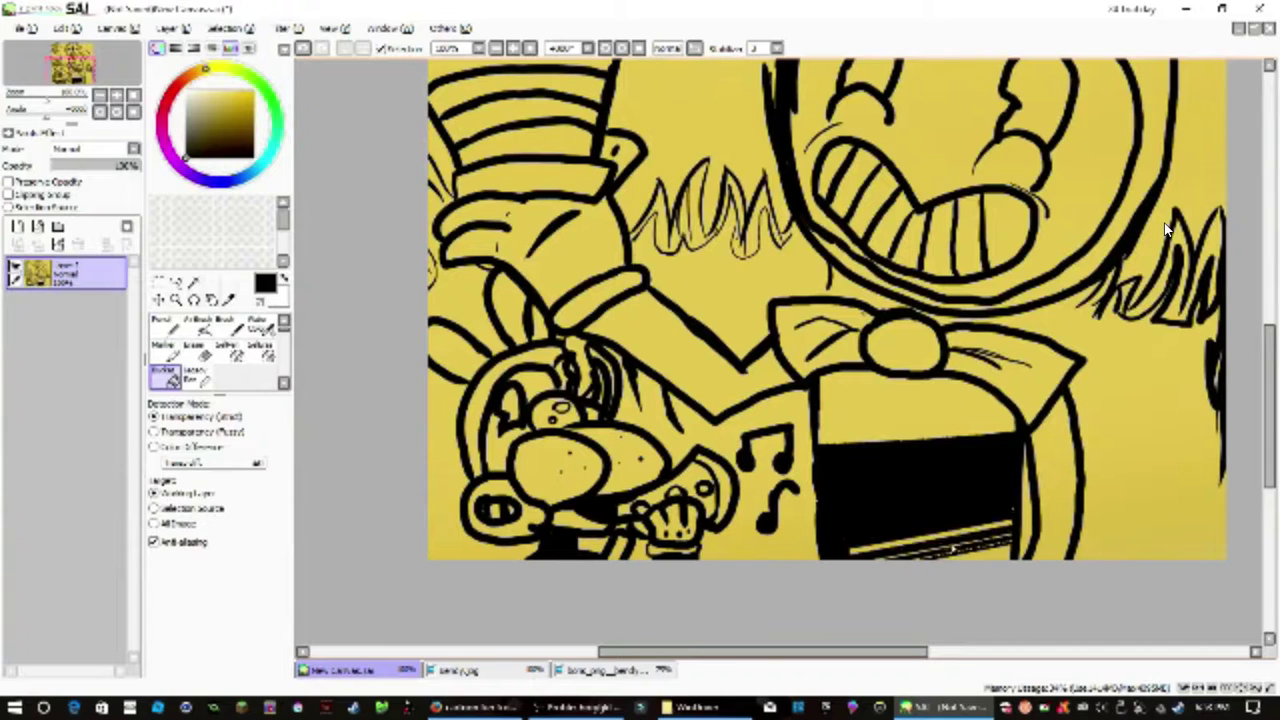
# Step: Paint the rest of Bendy's torso and both of his arms solid black with the Pencil at size 40
pyautogui.press('n')
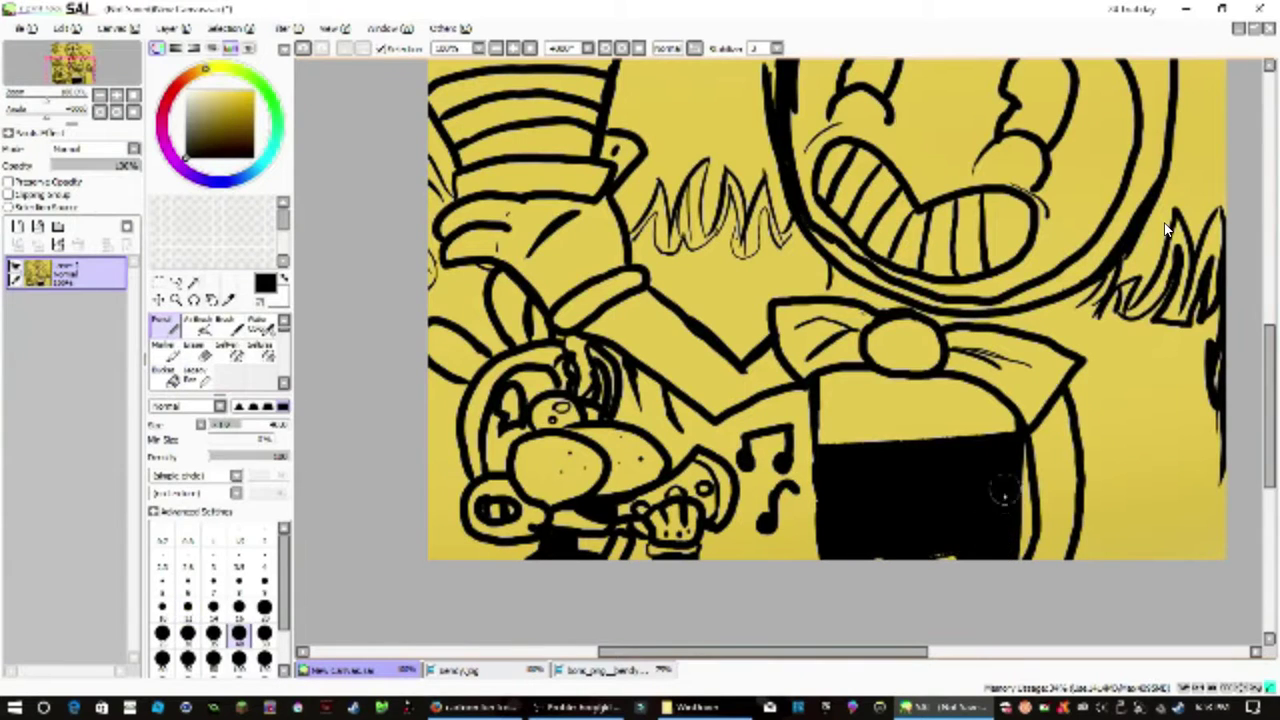
pyautogui.moveTo(980, 425)
pyautogui.mouseDown()
pyautogui.moveTo(895, 409)
pyautogui.moveTo(933, 418)
pyautogui.moveTo(832, 424)
pyautogui.moveTo(828, 414)
pyautogui.moveTo(847, 421)
pyautogui.moveTo(903, 389)
pyautogui.moveTo(893, 384)
pyautogui.moveTo(856, 427)
pyautogui.moveTo(825, 438)
pyautogui.moveTo(850, 385)
pyautogui.mouseUp()
pyautogui.moveTo(1043, 472)
pyautogui.mouseDown()
pyautogui.moveTo(1057, 522)
pyautogui.moveTo(1069, 446)
pyautogui.moveTo(1040, 460)
pyautogui.mouseUp()
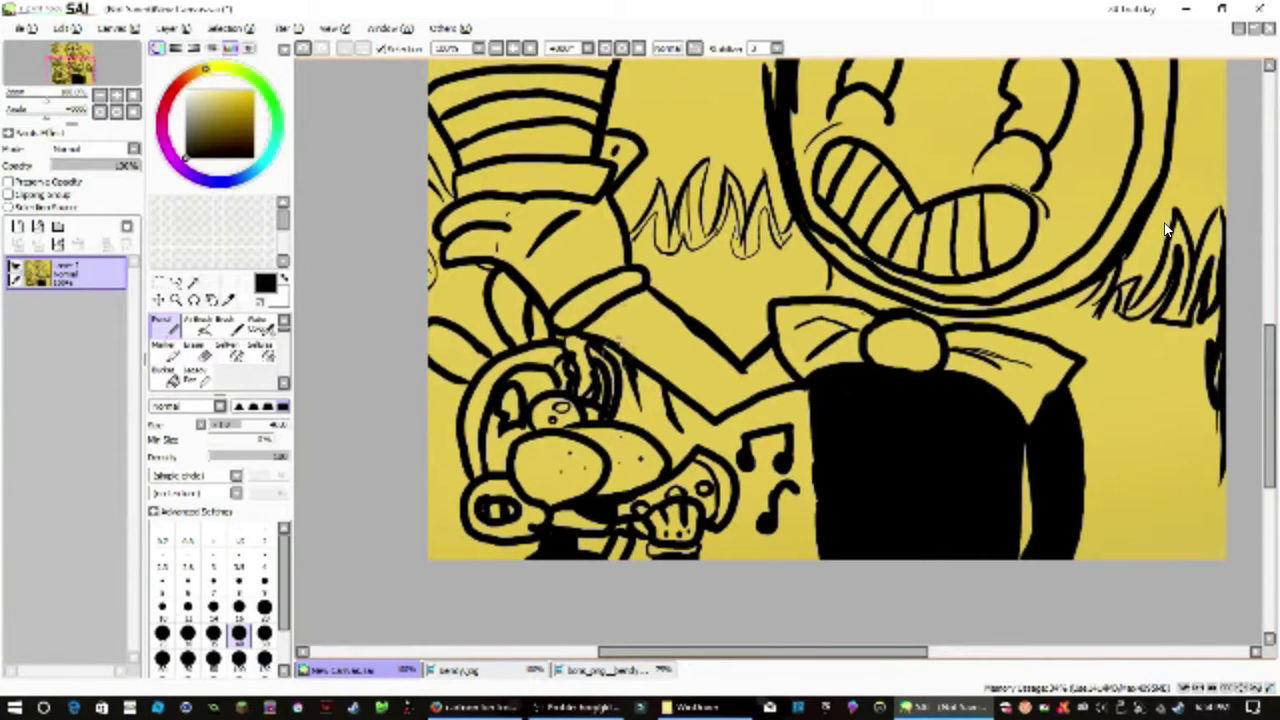
pyautogui.moveTo(622, 306)
pyautogui.mouseDown()
pyautogui.moveTo(678, 326)
pyautogui.moveTo(630, 322)
pyautogui.mouseUp()
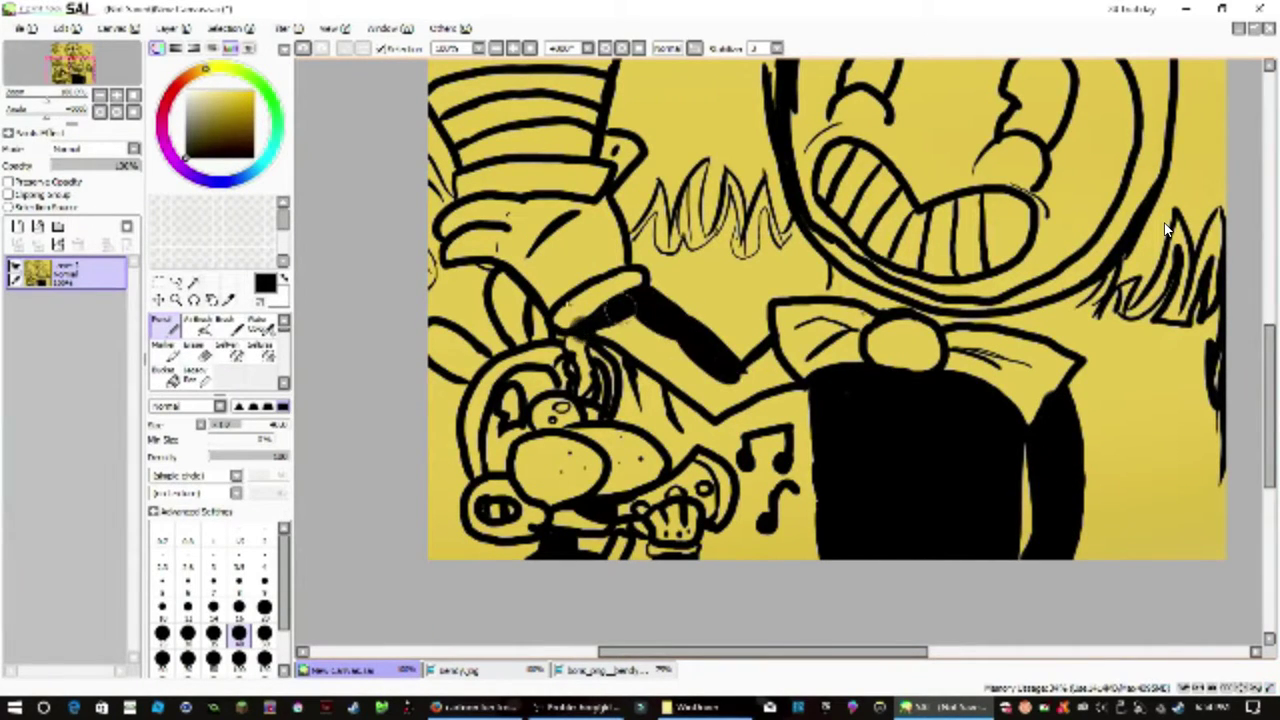
pyautogui.moveTo(742, 378)
pyautogui.mouseDown()
pyautogui.moveTo(775, 349)
pyautogui.moveTo(785, 379)
pyautogui.moveTo(780, 364)
pyautogui.moveTo(720, 396)
pyautogui.moveTo(635, 342)
pyautogui.moveTo(685, 389)
pyautogui.moveTo(665, 369)
pyautogui.moveTo(707, 377)
pyautogui.moveTo(625, 323)
pyautogui.mouseUp()
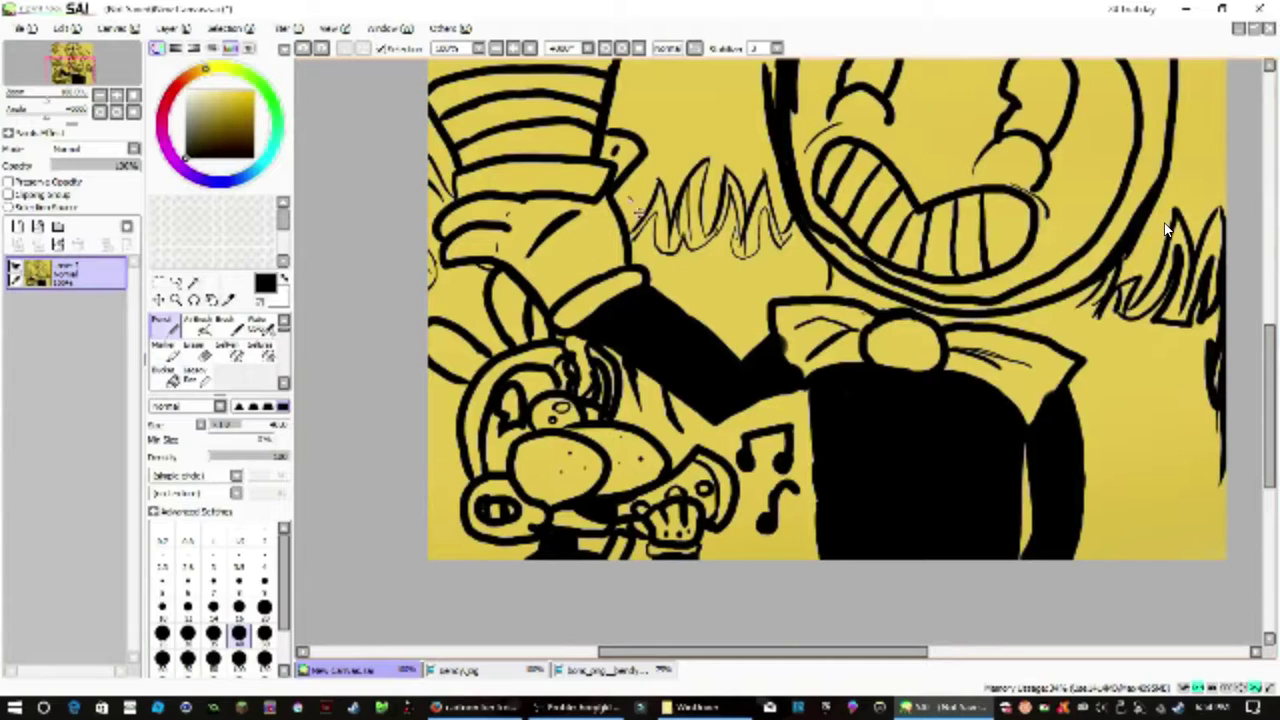
# Step: Paint Boris's head, ears and the round shape beside his snout black, checking the Boris reference image
pyautogui.moveTo(480, 415)
pyautogui.mouseDown()
pyautogui.moveTo(470, 462)
pyautogui.moveTo(469, 432)
pyautogui.mouseUp()
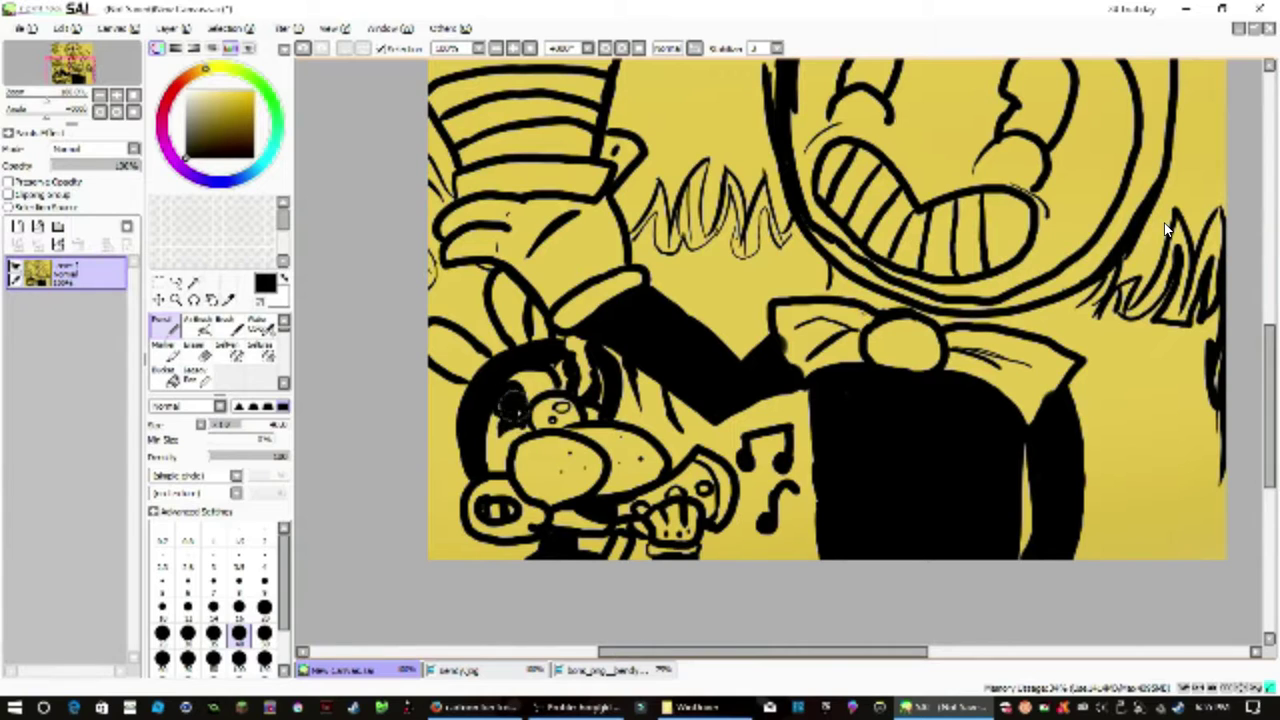
pyautogui.moveTo(474, 354)
pyautogui.mouseDown()
pyautogui.moveTo(430, 341)
pyautogui.moveTo(539, 332)
pyautogui.moveTo(510, 293)
pyautogui.mouseUp()
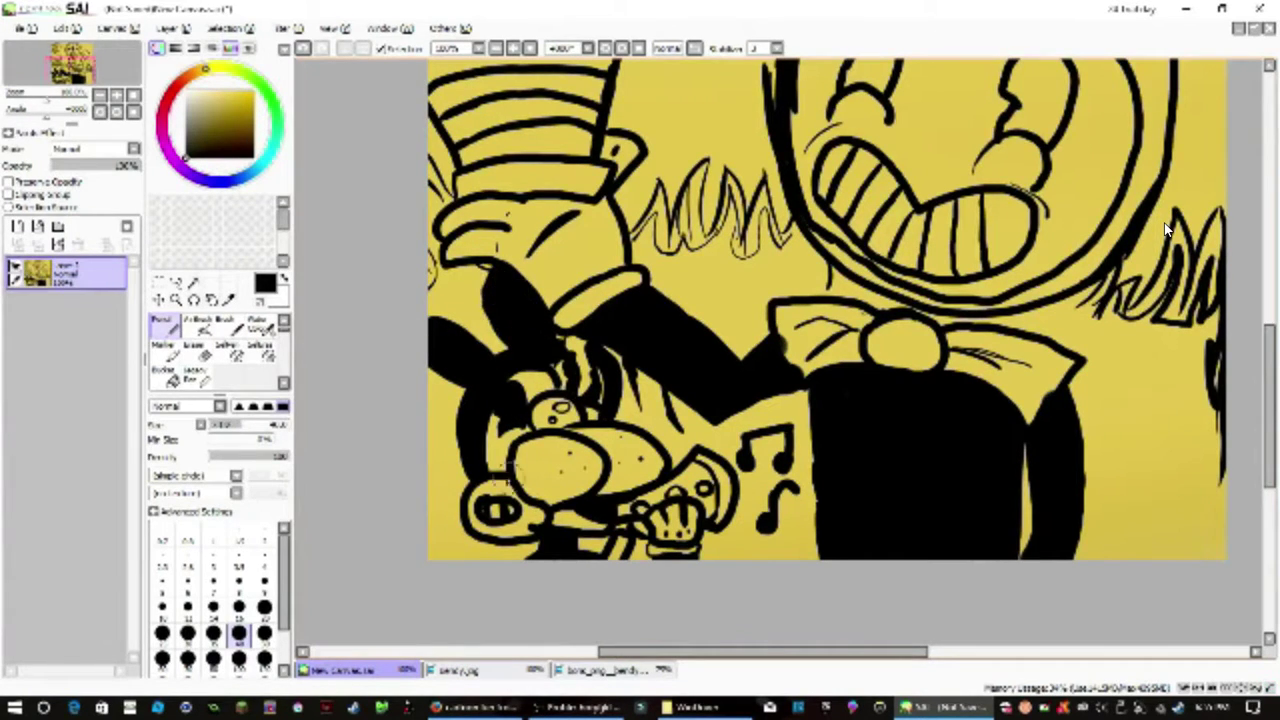
pyautogui.click(607, 670)
pyautogui.click(355, 671)
pyautogui.moveTo(478, 496); pyautogui.dragTo(482, 522)
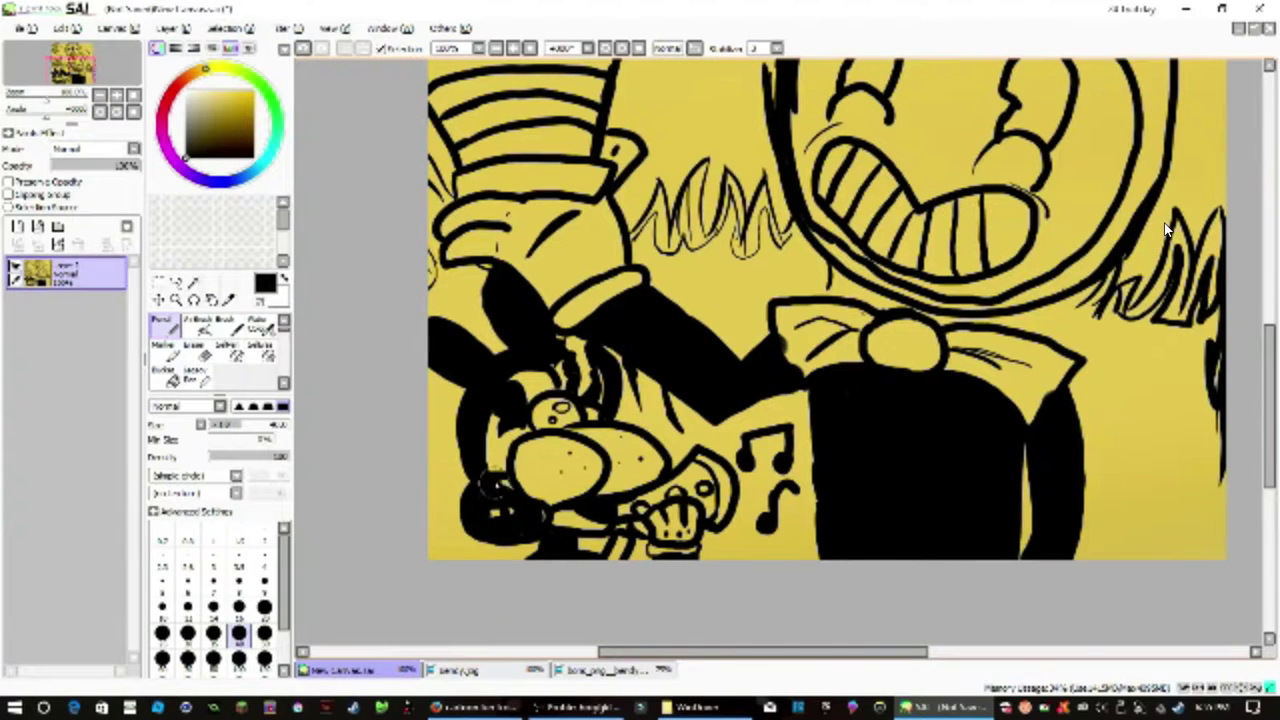
pyautogui.hotkey('ctrl', 'shift', 'Tab')
pyautogui.hotkey('ctrl', 'Tab')
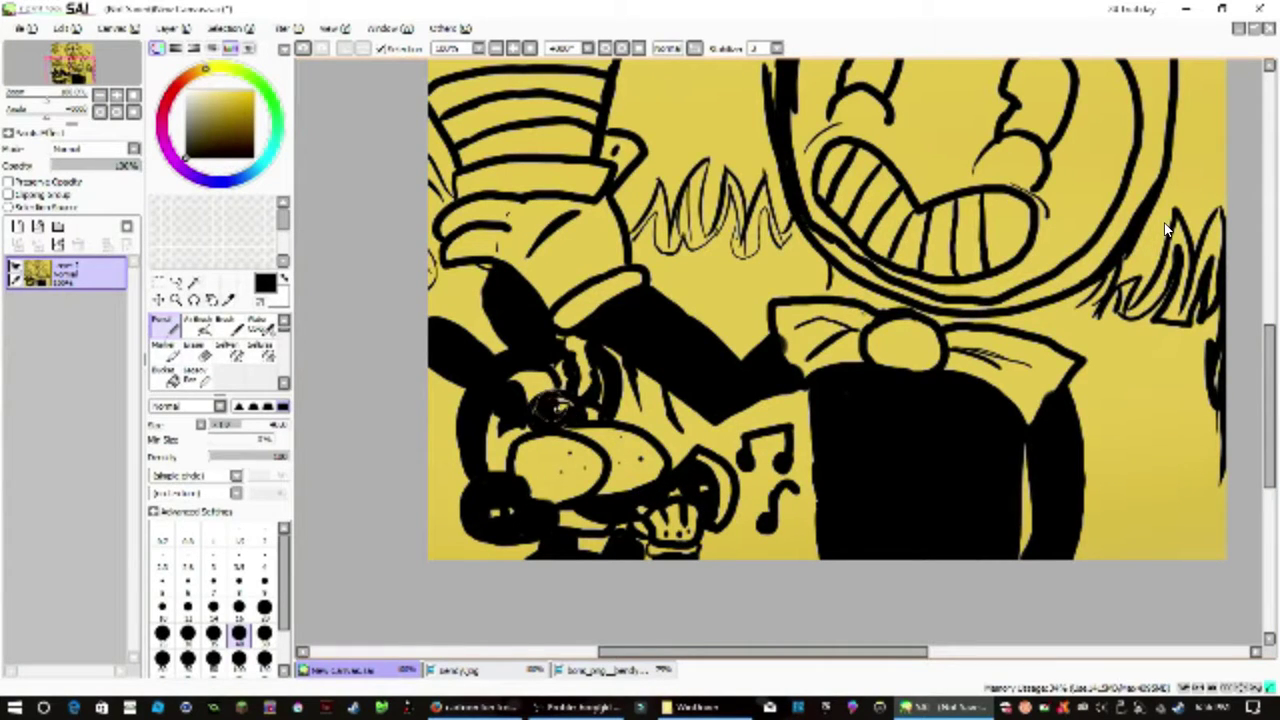
# Step: Fill Bendy's head around the face and up into the horns with black, using the Pencil at size 30
pyautogui.moveTo(821, 651); pyautogui.dragTo(854, 651)
pyautogui.moveTo(1268, 440)
pyautogui.mouseDown()
pyautogui.moveTo(1256, 367)
pyautogui.moveTo(1268, 420)
pyautogui.mouseUp()
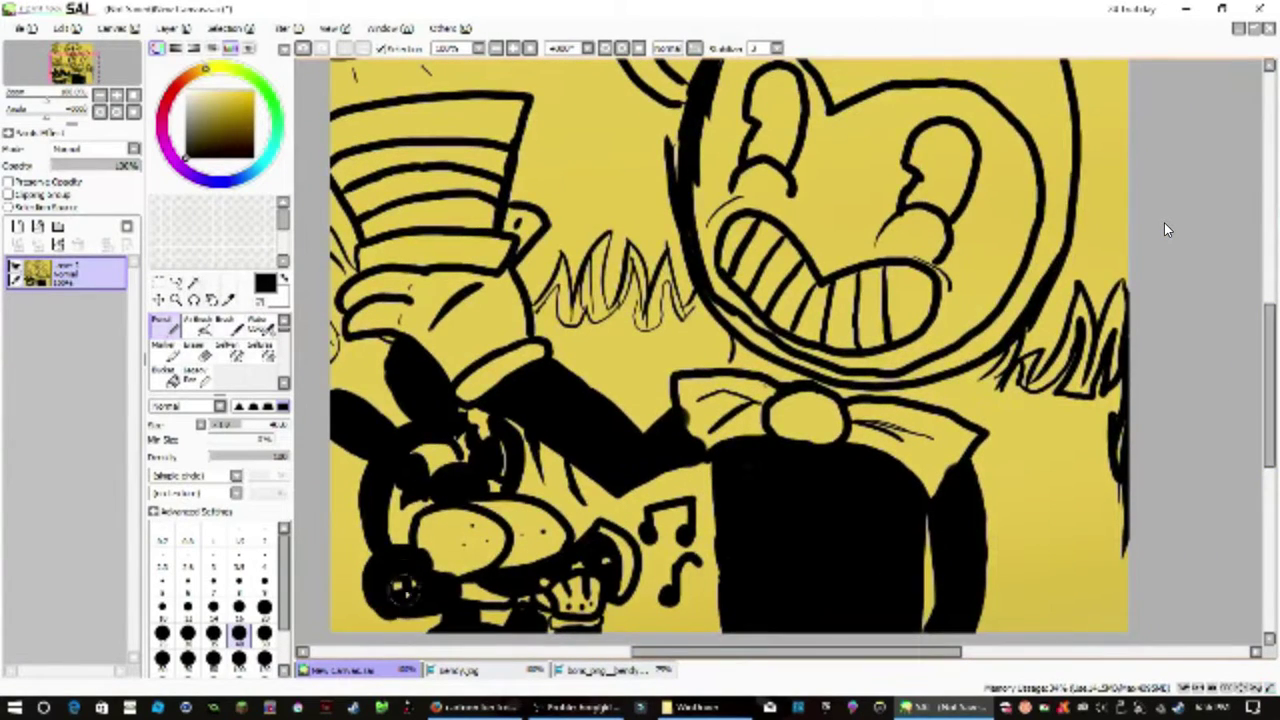
pyautogui.scroll(3, 1165, 230)
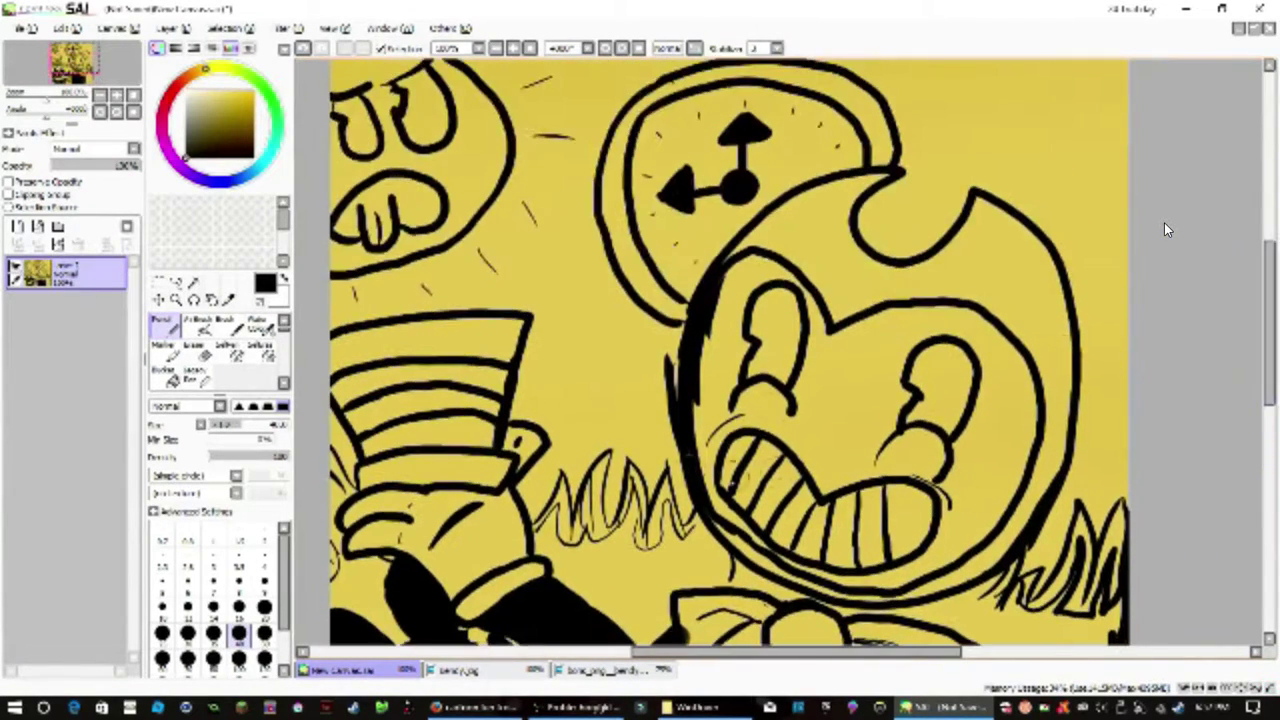
pyautogui.hscroll(2, 1165, 230)
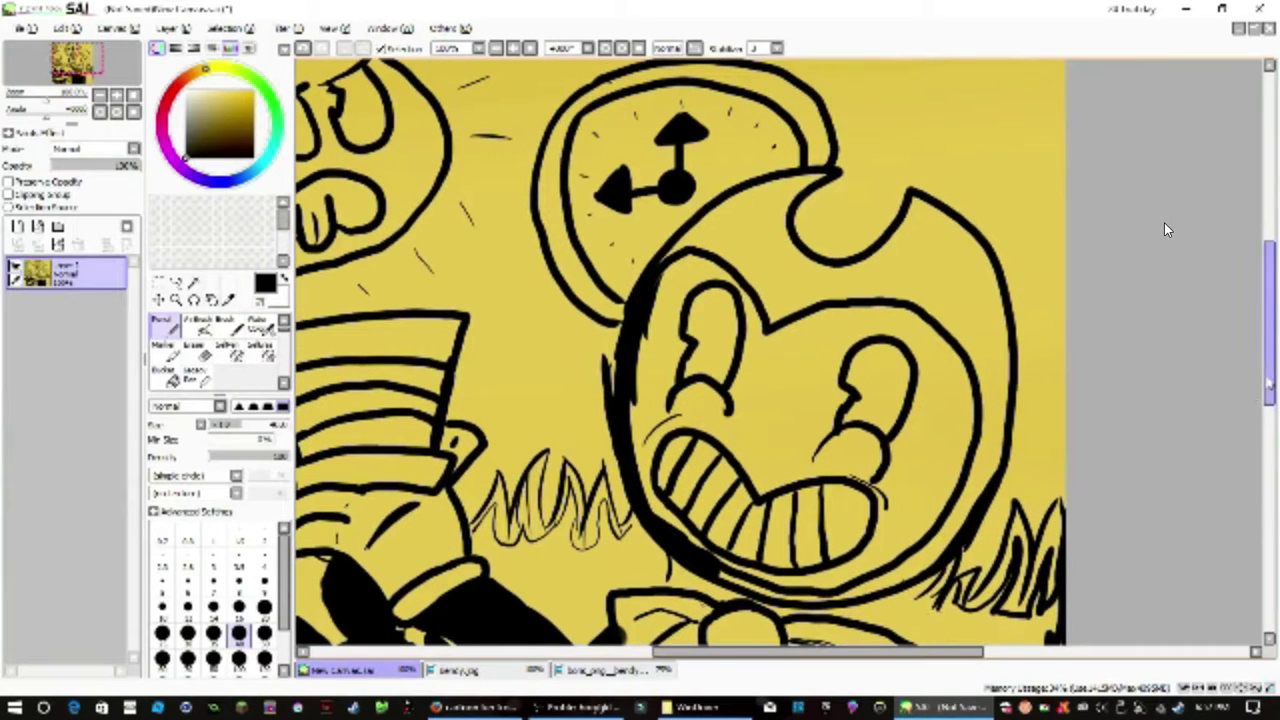
pyautogui.moveTo(1268, 384); pyautogui.dragTo(1268, 430)
pyautogui.scroll(-4, 740, 415)
pyautogui.scroll(5, 795, 384)
pyautogui.click(187, 635)
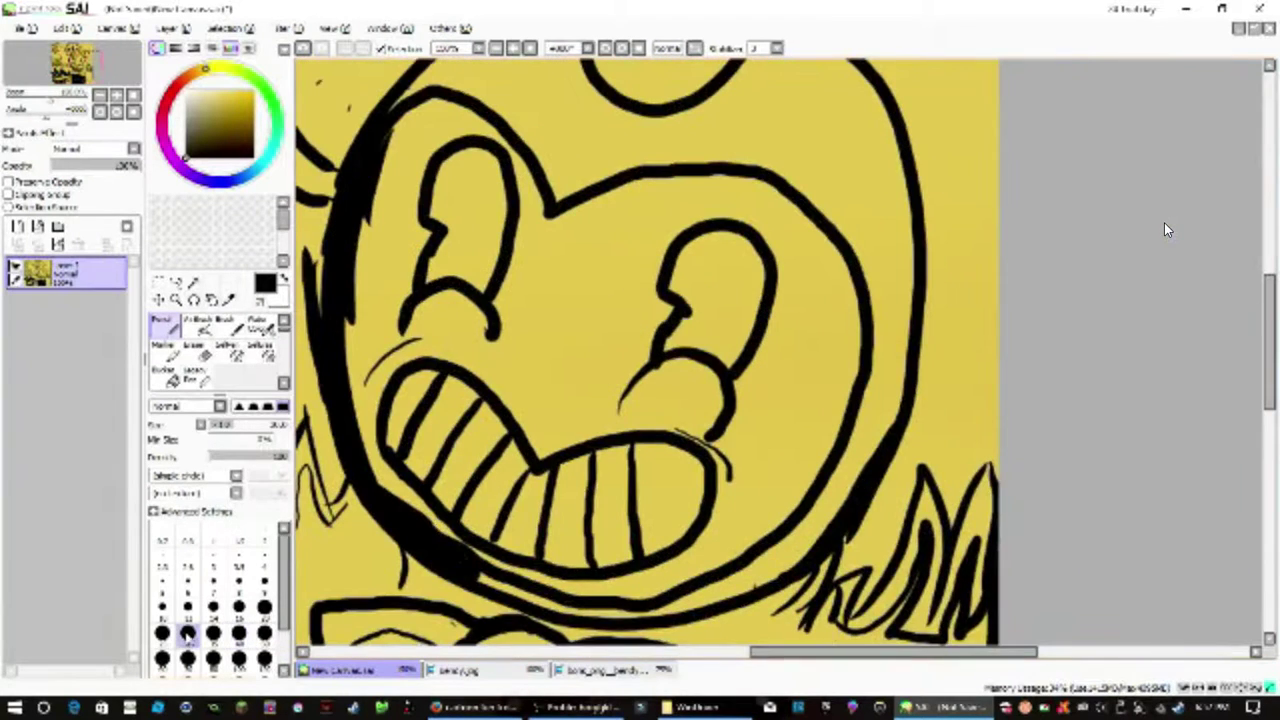
pyautogui.moveTo(478, 572)
pyautogui.mouseDown()
pyautogui.moveTo(603, 612)
pyautogui.moveTo(690, 575)
pyautogui.moveTo(676, 603)
pyautogui.moveTo(715, 592)
pyautogui.moveTo(808, 540)
pyautogui.moveTo(836, 480)
pyautogui.moveTo(866, 455)
pyautogui.moveTo(906, 295)
pyautogui.moveTo(877, 280)
pyautogui.moveTo(878, 133)
pyautogui.moveTo(866, 105)
pyautogui.moveTo(873, 195)
pyautogui.moveTo(863, 118)
pyautogui.mouseUp()
pyautogui.scroll(-2, 848, 337)
pyautogui.moveTo(1271, 347); pyautogui.dragTo(1271, 265)
pyautogui.scroll(2, 780, 330)
pyautogui.moveTo(829, 338)
pyautogui.mouseDown()
pyautogui.moveTo(923, 408)
pyautogui.moveTo(874, 393)
pyautogui.moveTo(908, 582)
pyautogui.moveTo(888, 483)
pyautogui.moveTo(826, 363)
pyautogui.moveTo(742, 466)
pyautogui.moveTo(760, 513)
pyautogui.moveTo(825, 476)
pyautogui.moveTo(698, 494)
pyautogui.moveTo(655, 480)
pyautogui.moveTo(613, 493)
pyautogui.moveTo(558, 546)
pyautogui.moveTo(566, 450)
pyautogui.mouseUp()
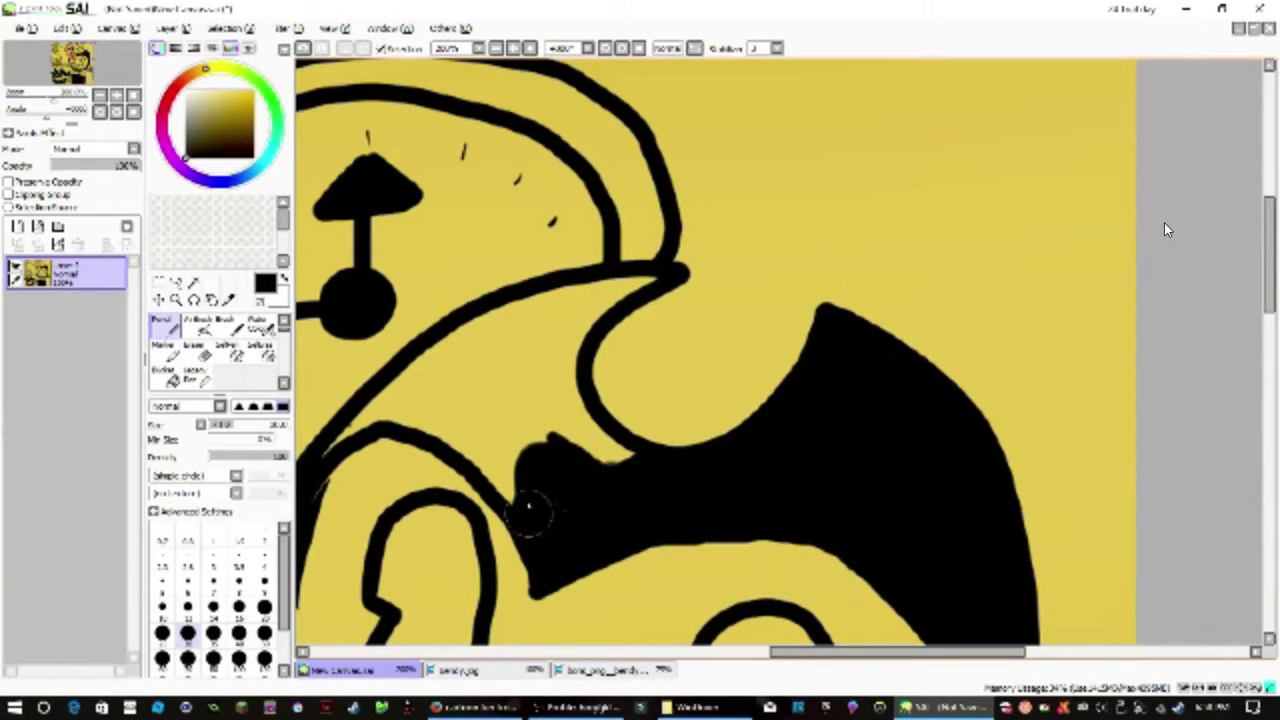
pyautogui.moveTo(530, 508)
pyautogui.mouseDown()
pyautogui.moveTo(610, 449)
pyautogui.moveTo(553, 339)
pyautogui.moveTo(512, 478)
pyautogui.moveTo(396, 417)
pyautogui.moveTo(340, 445)
pyautogui.moveTo(396, 393)
pyautogui.moveTo(488, 378)
pyautogui.moveTo(615, 303)
pyautogui.moveTo(497, 323)
pyautogui.mouseUp()
# Step: Fill both of Bendy's pie-cut eyes with solid black
pyautogui.scroll(-3, 504, 323)
pyautogui.scroll(5, 569, 484)
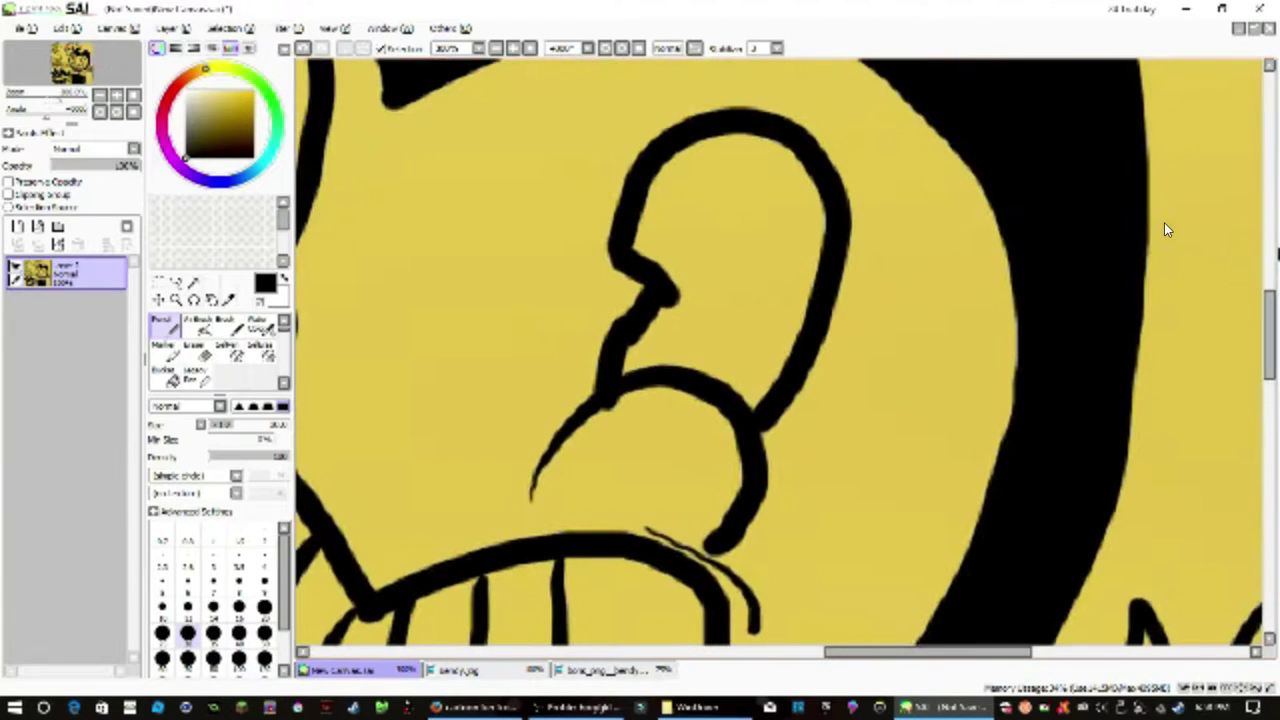
pyautogui.moveTo(640, 240)
pyautogui.mouseDown()
pyautogui.moveTo(694, 170)
pyautogui.moveTo(691, 180)
pyautogui.moveTo(782, 186)
pyautogui.moveTo(781, 323)
pyautogui.moveTo(693, 354)
pyautogui.moveTo(682, 268)
pyautogui.mouseUp()
pyautogui.moveTo(854, 653); pyautogui.dragTo(791, 653)
pyautogui.moveTo(1270, 368); pyautogui.dragTo(1270, 346)
pyautogui.moveTo(468, 325)
pyautogui.mouseDown()
pyautogui.moveTo(519, 318)
pyautogui.moveTo(551, 378)
pyautogui.moveTo(523, 296)
pyautogui.moveTo(475, 225)
pyautogui.moveTo(484, 155)
pyautogui.moveTo(549, 172)
pyautogui.moveTo(590, 130)
pyautogui.mouseUp()
pyautogui.scroll(-4, 590, 130)
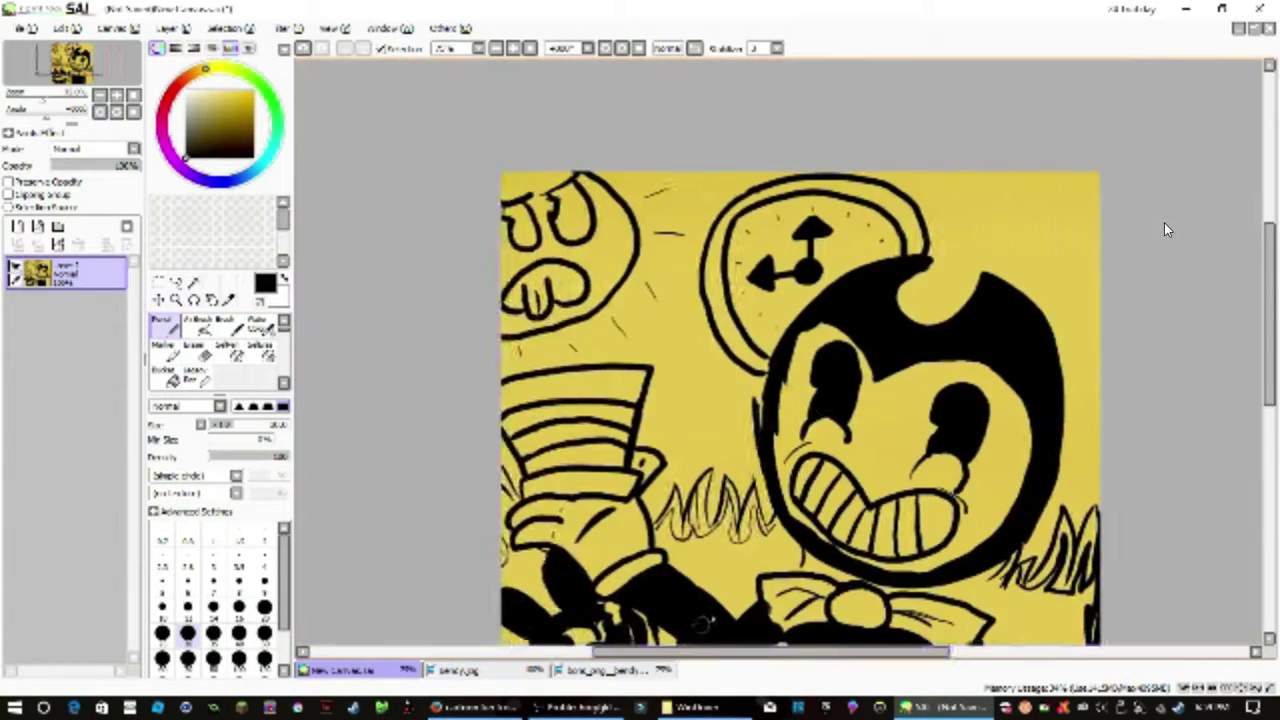
# Step: Airbrush soft dark grey shading across the background around the hat, the clock and Bendy's head
pyautogui.moveTo(1270, 314); pyautogui.dragTo(1270, 265)
pyautogui.scroll(3, 972, 359)
pyautogui.moveTo(1270, 211); pyautogui.dragTo(1270, 311)
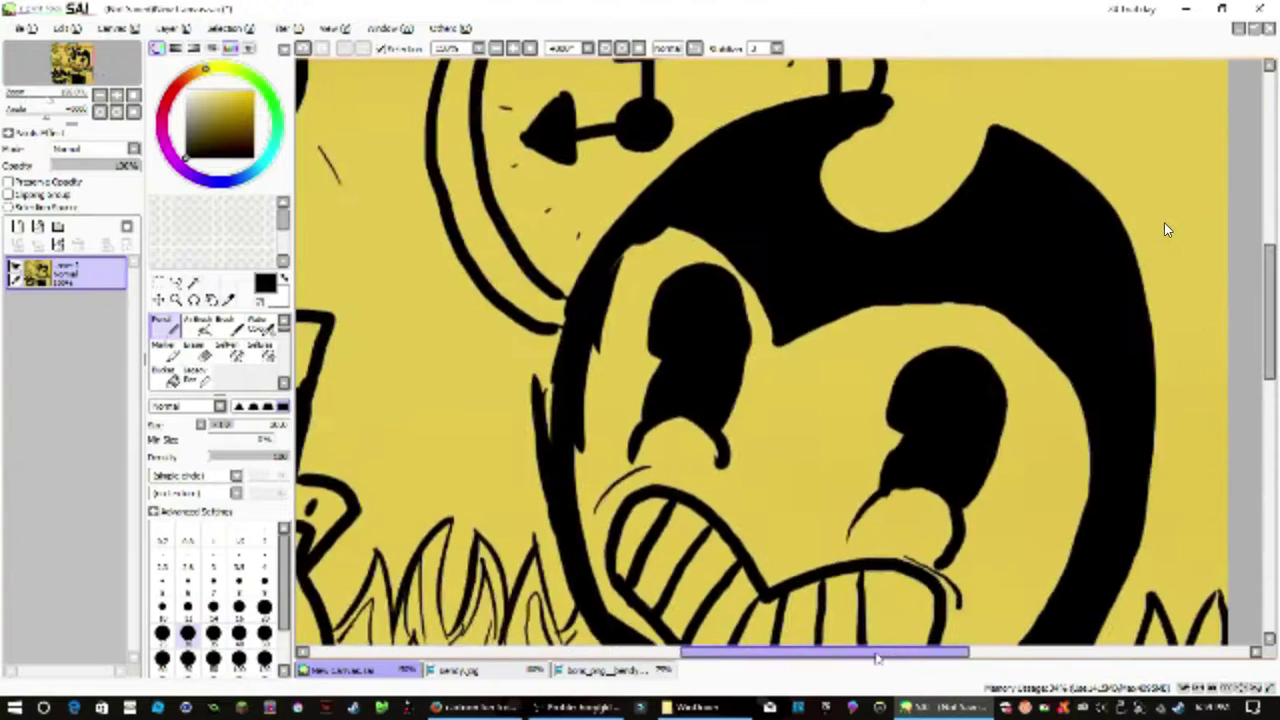
pyautogui.moveTo(877, 656); pyautogui.dragTo(768, 656)
pyautogui.moveTo(1270, 368); pyautogui.dragTo(1270, 326)
pyautogui.click(188, 147)
pyautogui.click(197, 326)
pyautogui.moveTo(409, 271)
pyautogui.mouseDown()
pyautogui.moveTo(419, 300)
pyautogui.moveTo(399, 315)
pyautogui.moveTo(476, 144)
pyautogui.moveTo(596, 448)
pyautogui.moveTo(711, 420)
pyautogui.moveTo(709, 200)
pyautogui.mouseUp()
pyautogui.scroll(-3, 705, 460)
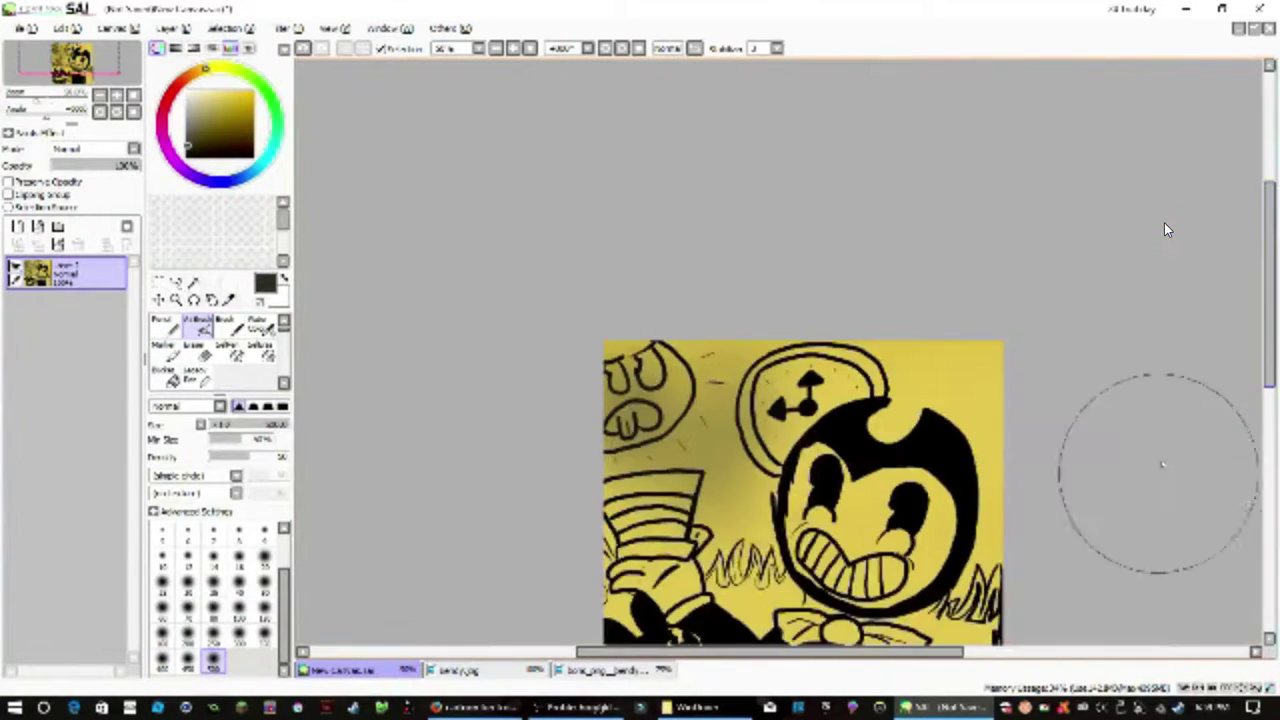
pyautogui.moveTo(1270, 290); pyautogui.dragTo(1270, 370)
pyautogui.scroll(1, 1149, 364)
pyautogui.scroll(-1, 1149, 364)
pyautogui.moveTo(500, 247)
pyautogui.mouseDown()
pyautogui.moveTo(737, 505)
pyautogui.moveTo(609, 414)
pyautogui.moveTo(1029, 214)
pyautogui.mouseUp()
# Step: Airbrush a soft mustard-yellow haze over the drawing from the clock down to Boris
pyautogui.click(229, 106)
pyautogui.moveTo(640, 205)
pyautogui.mouseDown()
pyautogui.moveTo(768, 169)
pyautogui.moveTo(714, 457)
pyautogui.mouseUp()
pyautogui.moveTo(637, 435); pyautogui.dragTo(627, 454)
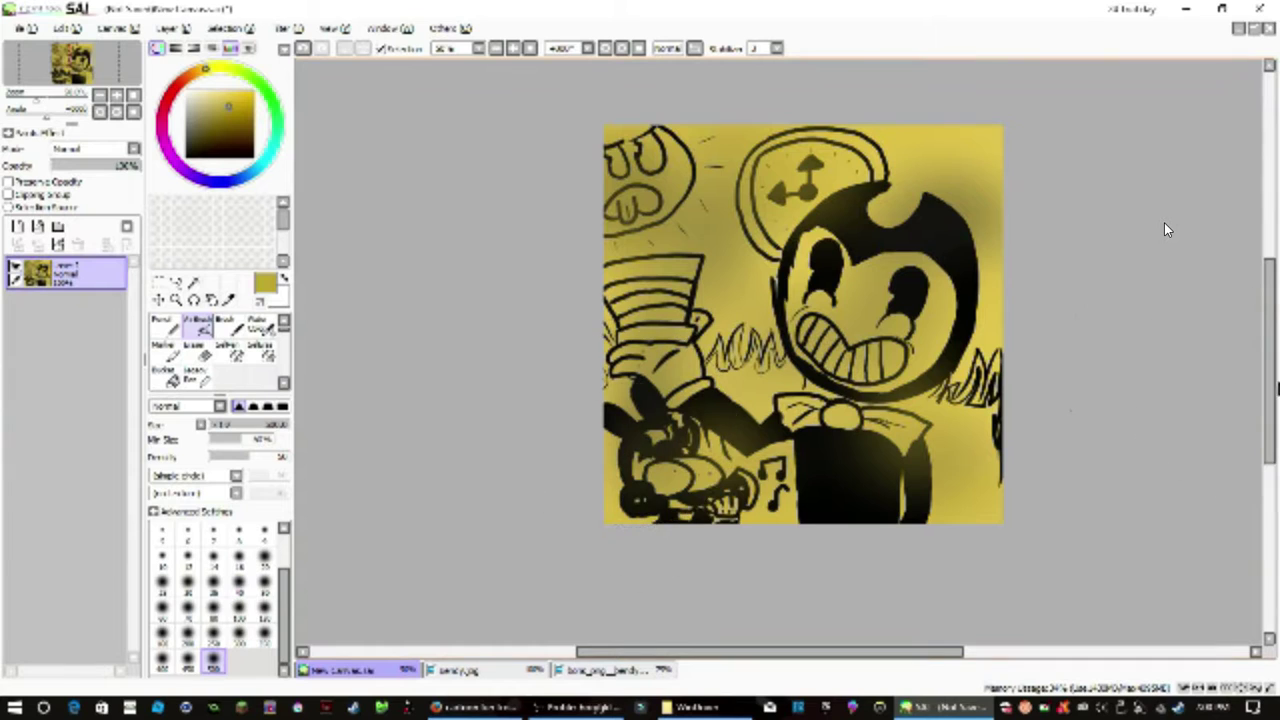
# Step: Draw thin black vertical scratch lines over Boris and Bendy's raised arm with the Pencil at size 6
pyautogui.moveTo(1270, 388); pyautogui.dragTo(1270, 377)
pyautogui.scroll(-1, 1086, 326)
pyautogui.scroll(2, 1050, 310)
pyautogui.moveTo(940, 652); pyautogui.dragTo(920, 652)
pyautogui.click(171, 326)
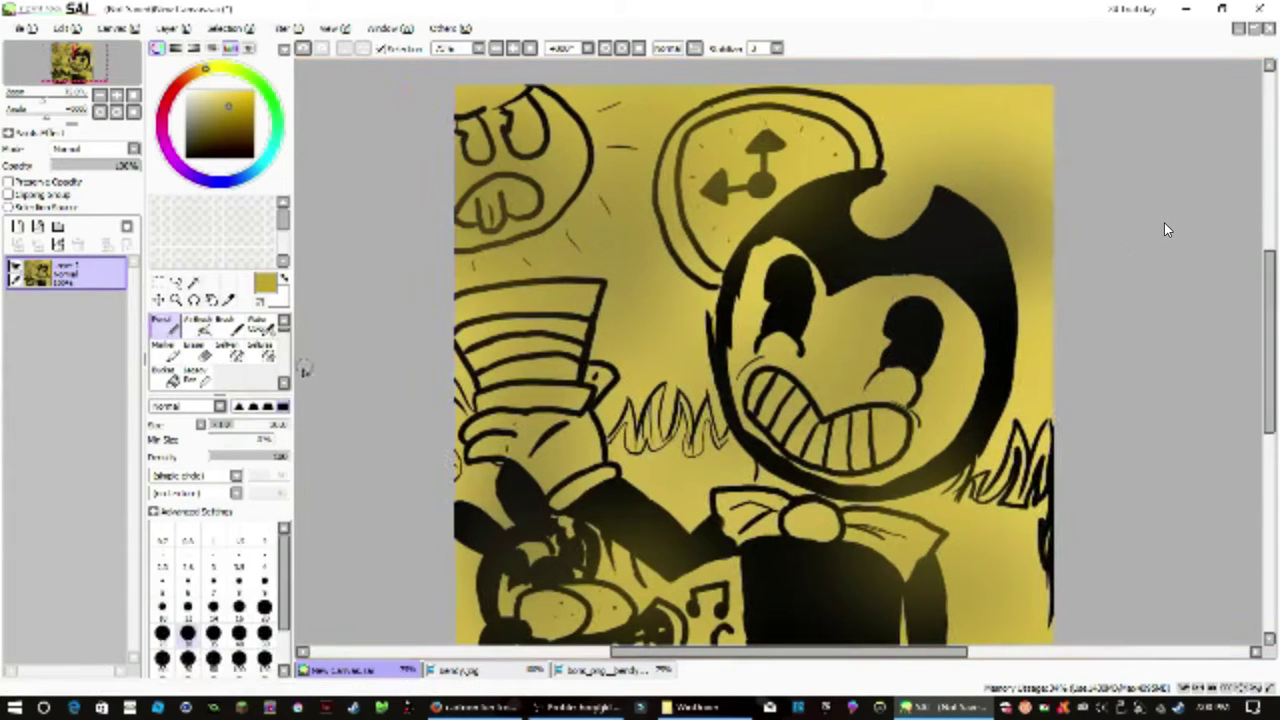
pyautogui.click(284, 383)
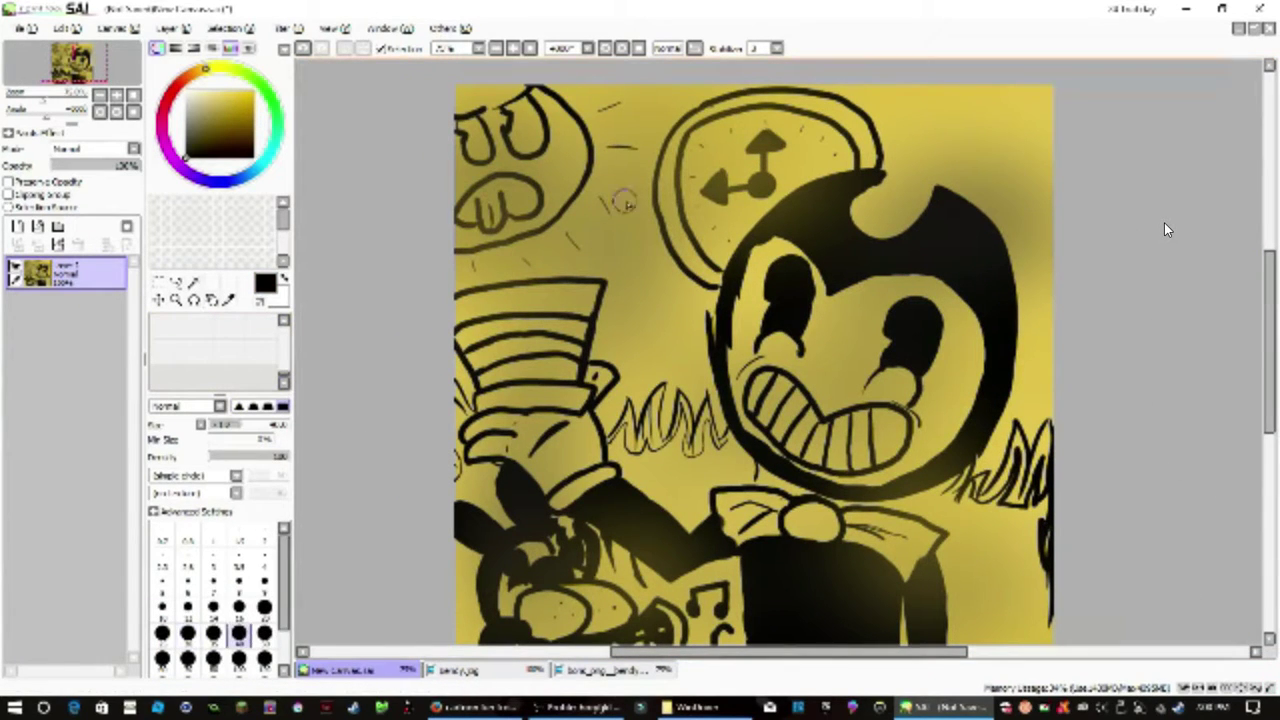
pyautogui.moveTo(618, 184); pyautogui.dragTo(614, 250)
pyautogui.hotkey('ctrl', 'z')
pyautogui.click(239, 586)
pyautogui.scroll(-1, 1055, 392)
pyautogui.scroll(2, 1030, 390)
pyautogui.moveTo(1273, 398); pyautogui.dragTo(1273, 378)
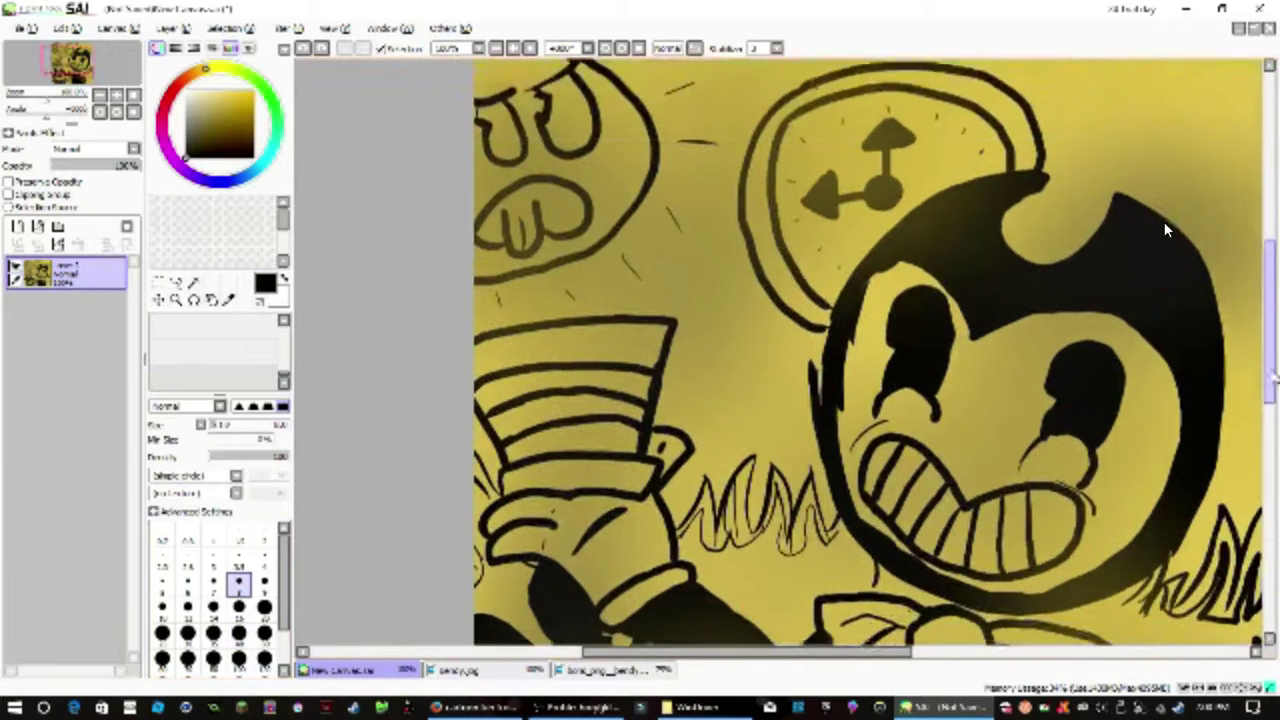
pyautogui.scroll(-2, 1165, 230)
pyautogui.press('[')
pyautogui.press('[')
pyautogui.scroll(3, 1165, 230)
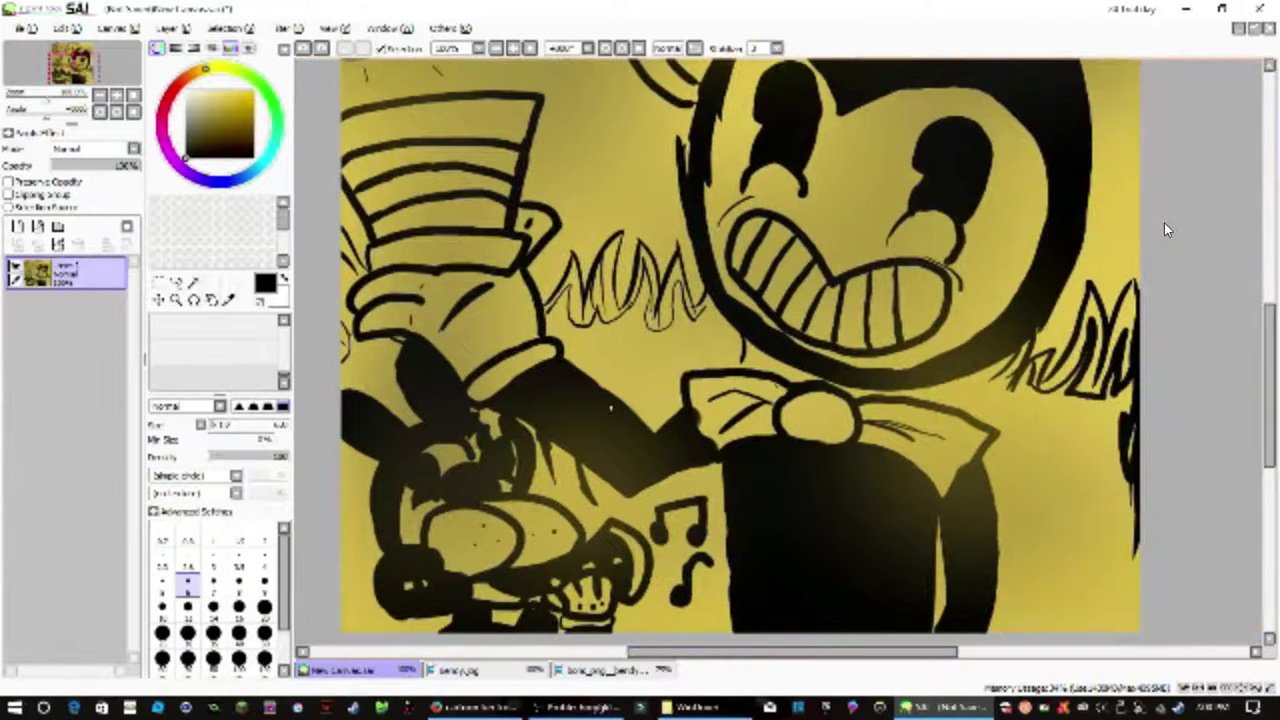
pyautogui.moveTo(617, 343); pyautogui.dragTo(621, 486)
pyautogui.moveTo(628, 342); pyautogui.dragTo(630, 490)
pyautogui.moveTo(646, 350); pyautogui.dragTo(642, 632)
pyautogui.moveTo(426, 285); pyautogui.dragTo(462, 600)
# Step: Draw more film-scratch lines down Bendy's face and torso and in the gap between the hat and the clock
pyautogui.moveTo(963, 222); pyautogui.dragTo(942, 622)
pyautogui.moveTo(913, 180); pyautogui.dragTo(909, 546)
pyautogui.moveTo(879, 98); pyautogui.dragTo(881, 202)
pyautogui.moveTo(874, 222); pyautogui.dragTo(876, 472)
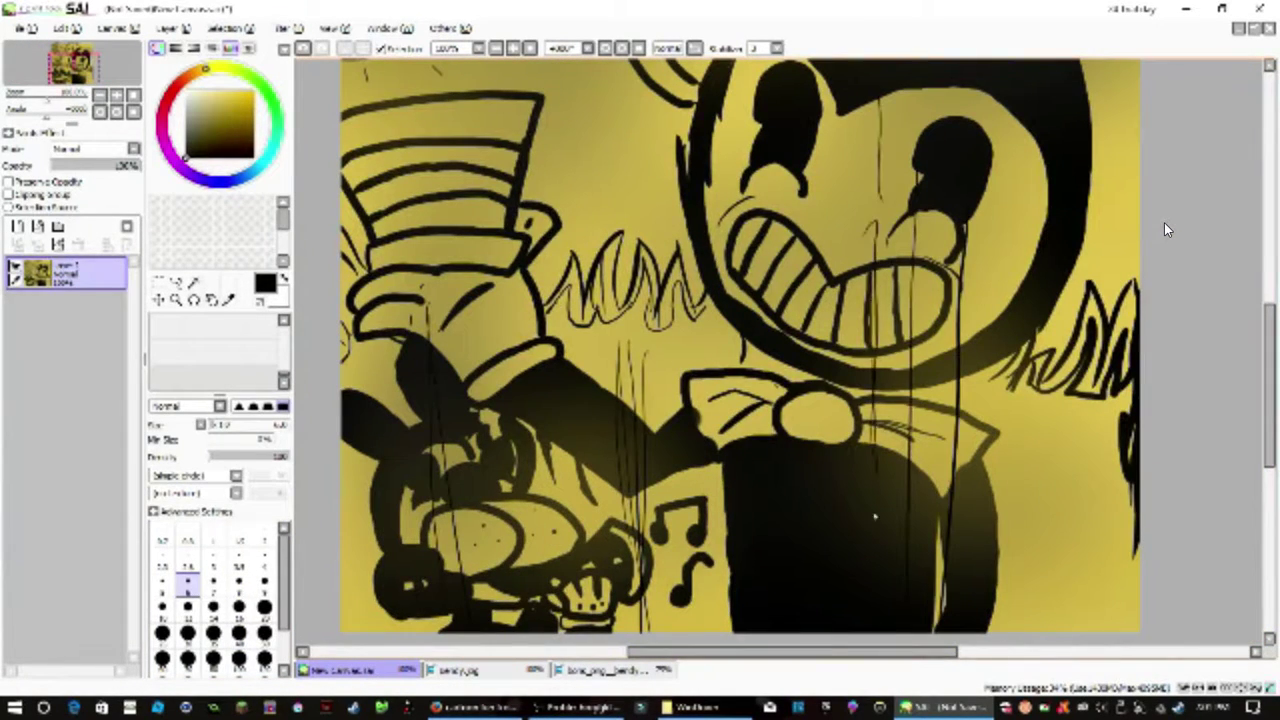
pyautogui.moveTo(588, 146); pyautogui.dragTo(621, 397)
pyautogui.moveTo(571, 91); pyautogui.dragTo(608, 246)
pyautogui.scroll(-2, 1165, 230)
pyautogui.scroll(1, 1165, 230)
pyautogui.scroll(2, 1165, 230)
pyautogui.moveTo(605, 187); pyautogui.dragTo(606, 249)
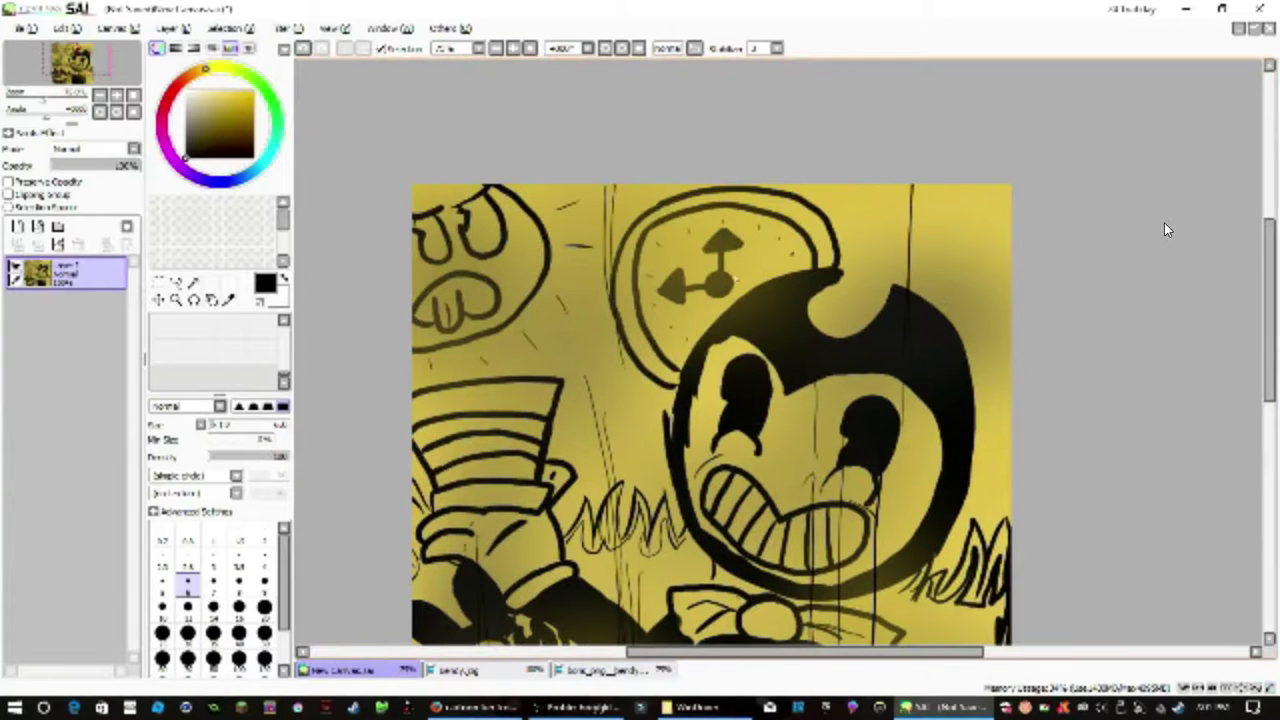
# Step: Add long scratch lines along the side of Bendy's head, through his eye and bow tie, and across his raised arm
pyautogui.scroll(-1, 1165, 230)
pyautogui.scroll(2, 1165, 230)
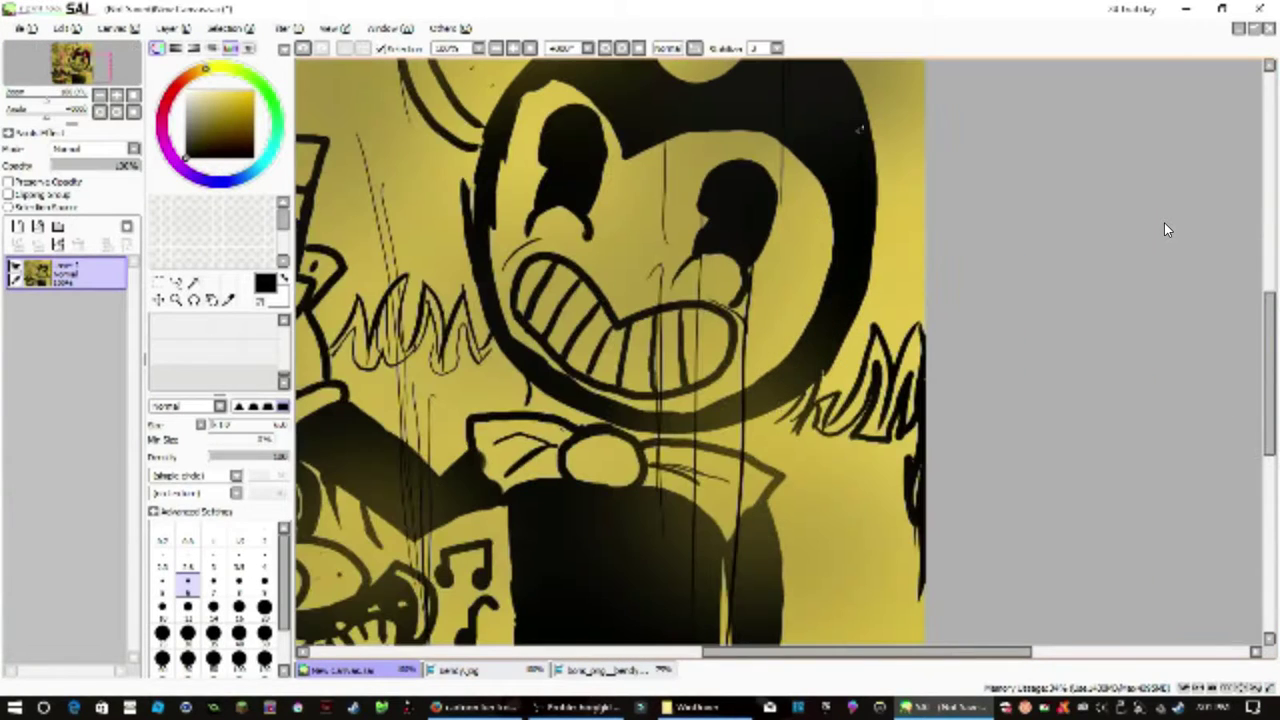
pyautogui.moveTo(864, 130); pyautogui.dragTo(871, 645)
pyautogui.moveTo(862, 80); pyautogui.dragTo(884, 596)
pyautogui.moveTo(667, 124); pyautogui.dragTo(670, 606)
pyautogui.moveTo(703, 76); pyautogui.dragTo(705, 180)
pyautogui.moveTo(698, 258); pyautogui.dragTo(698, 626)
pyautogui.moveTo(706, 370); pyautogui.dragTo(720, 564)
pyautogui.press('Left')
pyautogui.moveTo(536, 215); pyautogui.dragTo(596, 643)
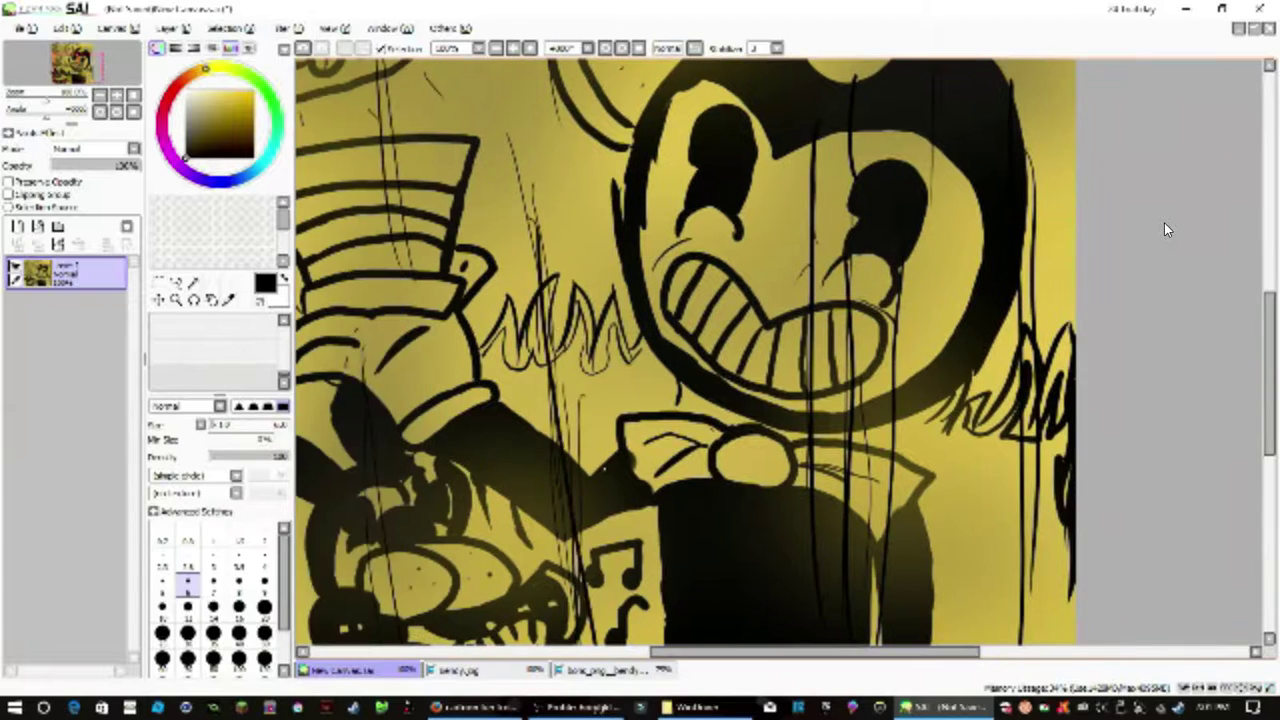
# Step: Hand-letter "Bendy Staring in" in black across the clock's upper edge and start a larger "One" below it at size 14
pyautogui.scroll(-1, 1165, 230)
pyautogui.scroll(-2, 1165, 230)
pyautogui.scroll(3, 1165, 230)
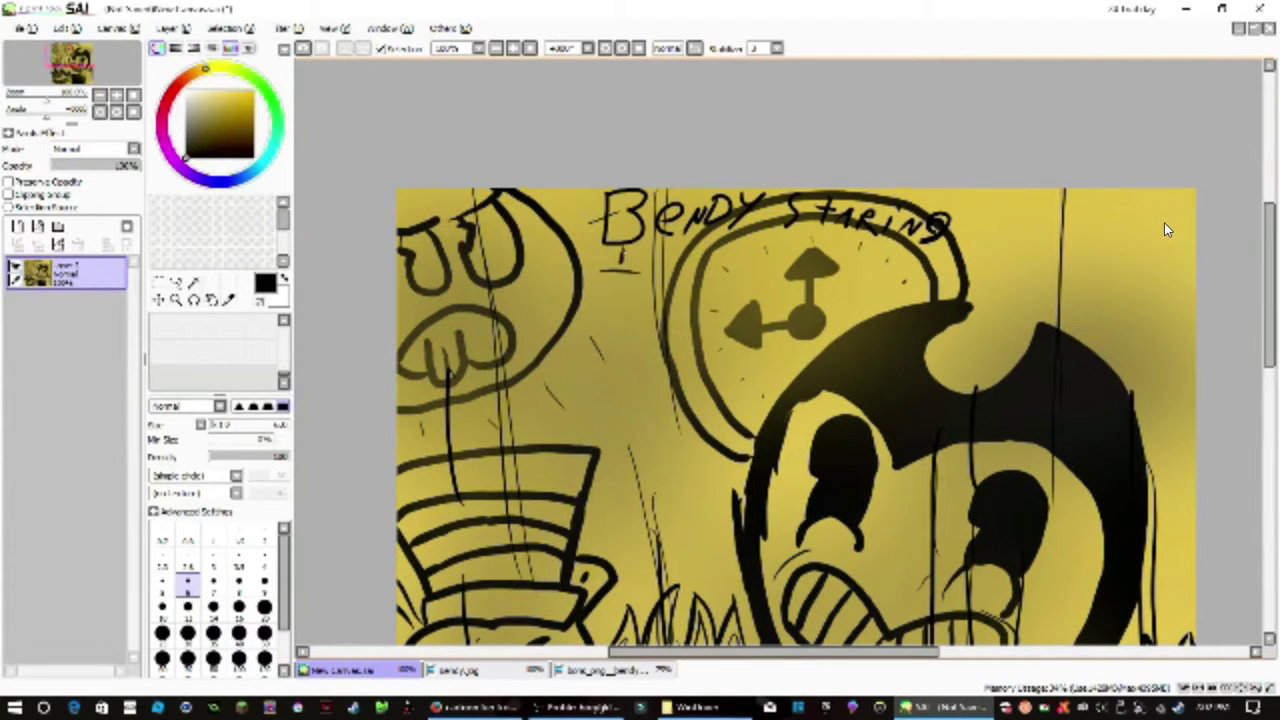
pyautogui.press(']')
pyautogui.press(']')
pyautogui.press(']')
pyautogui.press(']')
pyautogui.press(']')
pyautogui.press(']')
pyautogui.moveTo(600, 317)
pyautogui.mouseDown()
pyautogui.moveTo(571, 366)
pyautogui.moveTo(606, 319)
pyautogui.mouseUp()
pyautogui.moveTo(652, 390)
pyautogui.mouseDown()
pyautogui.moveTo(695, 372)
pyautogui.moveTo(674, 384)
pyautogui.moveTo(680, 340)
pyautogui.mouseUp()
pyautogui.hotkey('ctrl', 'z')
# Step: Finish the word "One" in black and letter "hell of a" in white across Bendy's horns
pyautogui.moveTo(704, 360)
pyautogui.mouseDown()
pyautogui.moveTo(802, 382)
pyautogui.moveTo(842, 376)
pyautogui.mouseUp()
pyautogui.moveTo(863, 324); pyautogui.dragTo(864, 381)
pyautogui.moveTo(888, 329); pyautogui.dragTo(889, 380)
pyautogui.moveTo(955, 338); pyautogui.dragTo(951, 340)
pyautogui.moveTo(1024, 326); pyautogui.dragTo(996, 367)
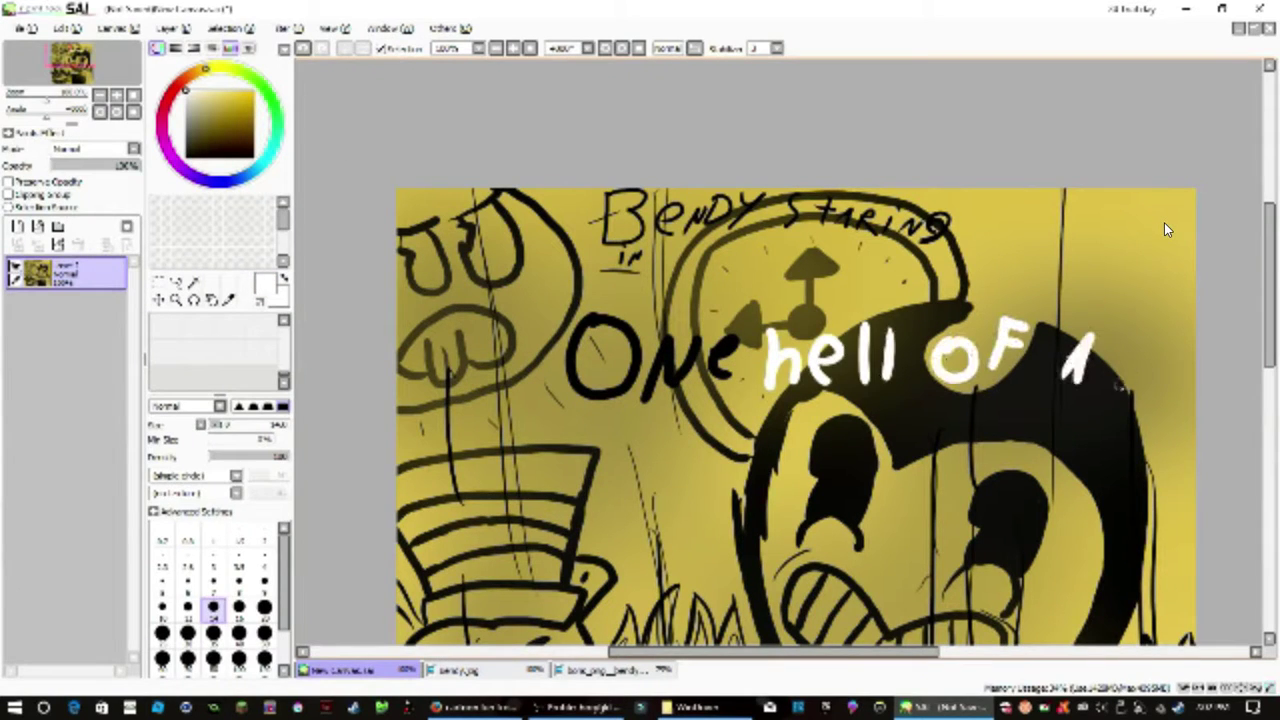
# Step: Try to letter "time" in white slanting down towards the canvas edge
pyautogui.moveTo(1124, 346); pyautogui.dragTo(1118, 396)
pyautogui.moveTo(1110, 370); pyautogui.dragTo(1140, 364)
pyautogui.moveTo(1144, 370); pyautogui.dragTo(1144, 398)
pyautogui.moveTo(1152, 398); pyautogui.dragTo(1176, 402)
pyautogui.moveTo(1178, 410); pyautogui.dragTo(1163, 426)
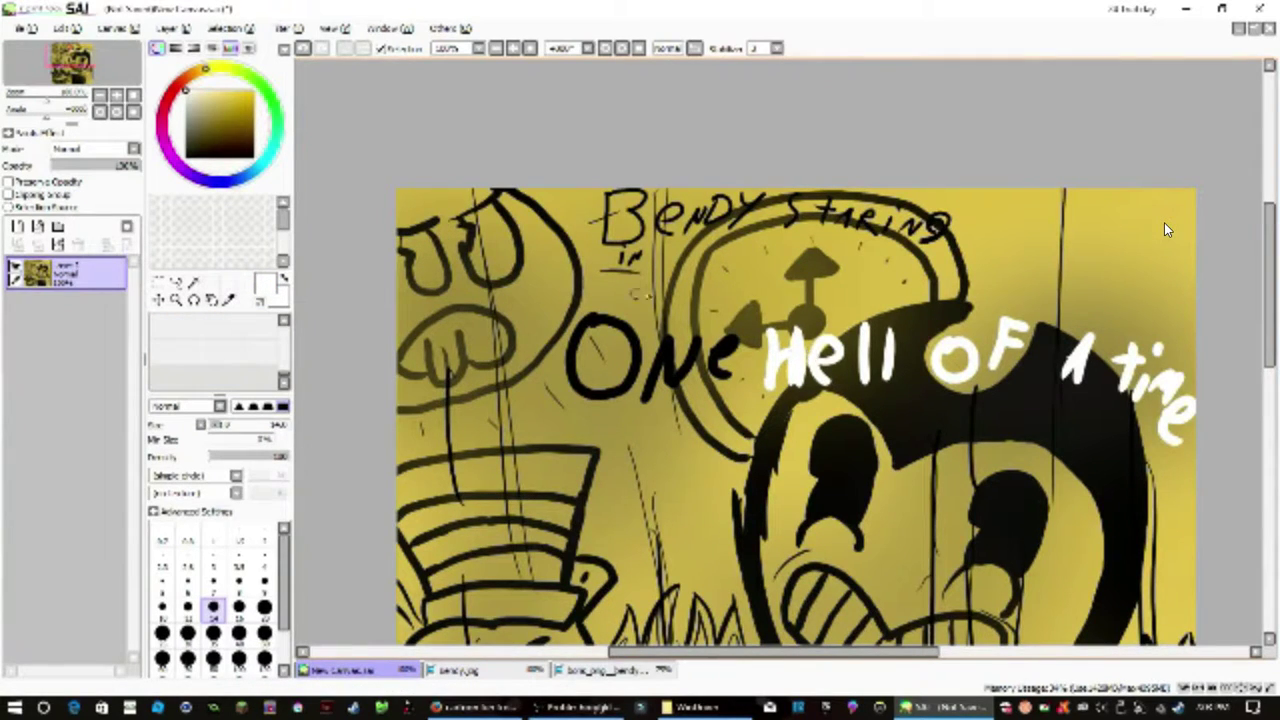
# Step: Undo the last white lettering strokes
pyautogui.hotkey('ctrl', 'z')
pyautogui.hotkey('ctrl', 'z')
pyautogui.hotkey('ctrl', 'z')
pyautogui.hotkey('ctrl', 'z')
pyautogui.hotkey('ctrl', 'z')
pyautogui.hotkey('ctrl', 'z')
pyautogui.hotkey('ctrl', 'z')
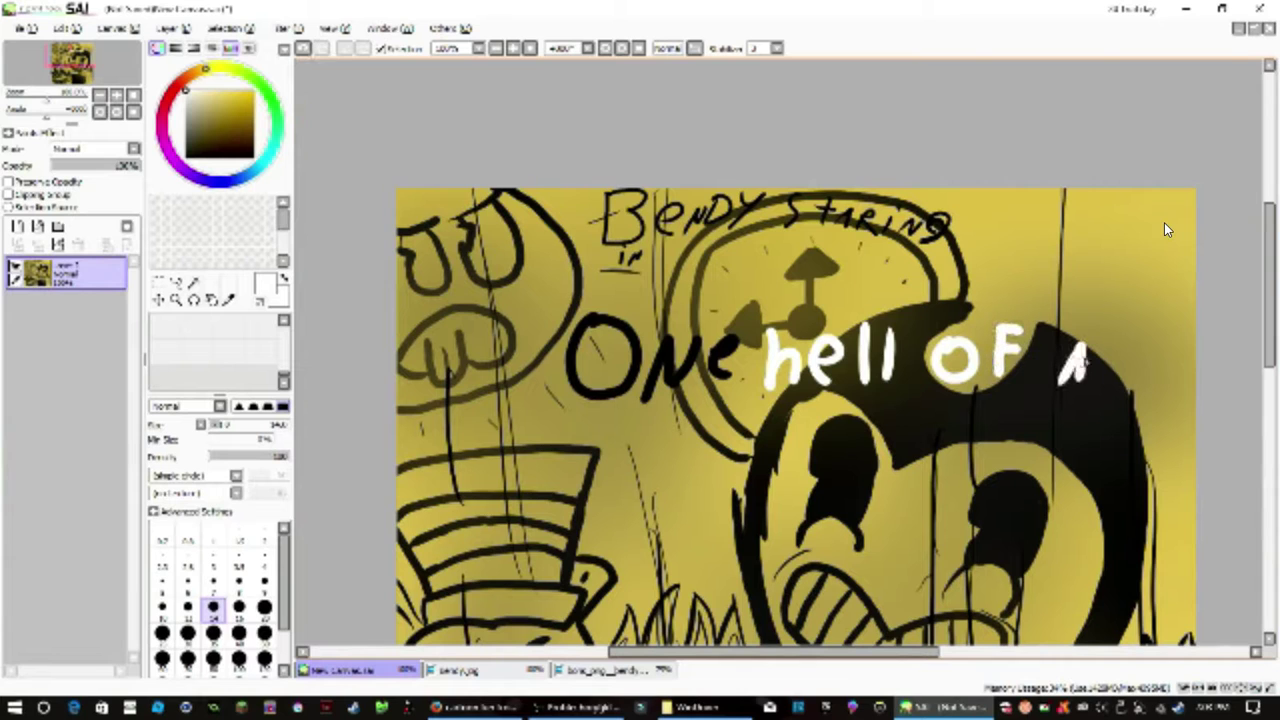
# Step: Letter "time" in white on the same level as "hell of a"
pyautogui.moveTo(1116, 328); pyautogui.dragTo(1110, 388)
pyautogui.moveTo(1104, 352); pyautogui.dragTo(1128, 346)
pyautogui.moveTo(1138, 358); pyautogui.dragTo(1160, 384)
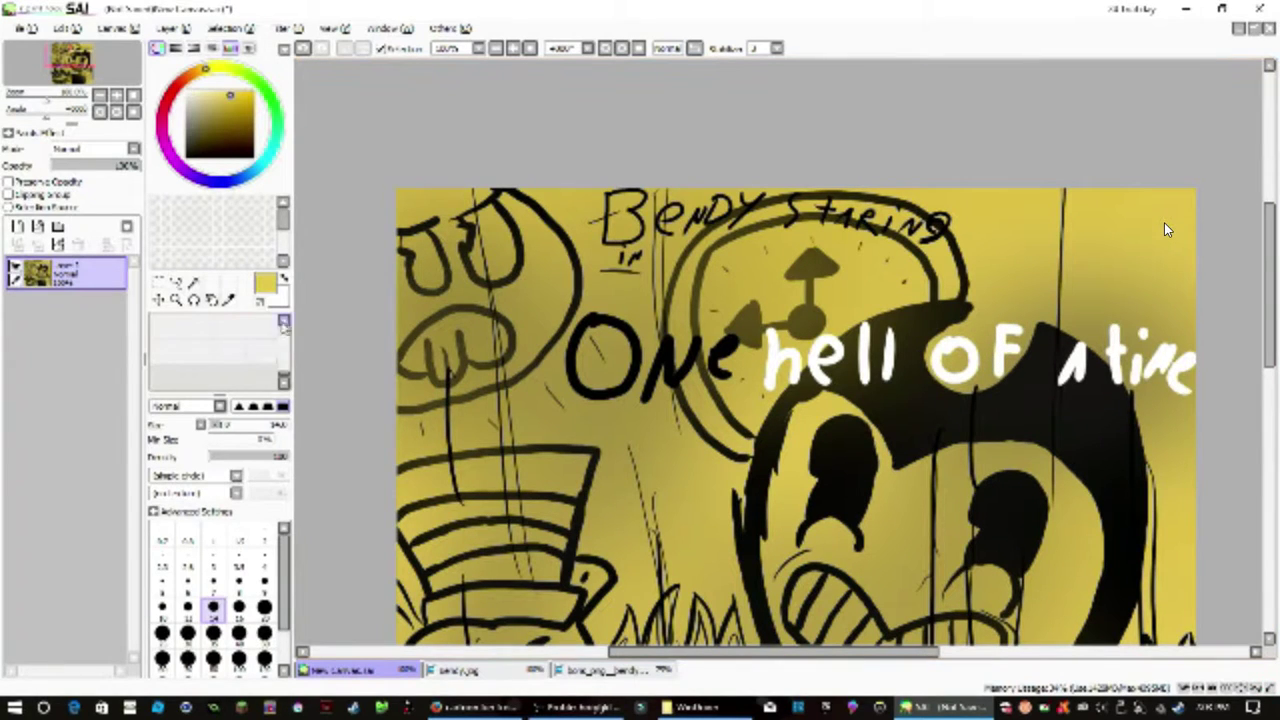
# Step: Airbrush yellow over the clock, the white lettering and the upper part of Bendy's head
pyautogui.click(284, 322)
pyautogui.click(203, 328)
pyautogui.moveTo(815, 270)
pyautogui.mouseDown()
pyautogui.moveTo(980, 343)
pyautogui.moveTo(889, 340)
pyautogui.mouseUp()
# Step: Re-letter "Hell of a time" in black with the Pencil over the white title lettering
pyautogui.click(166, 327)
pyautogui.click(187, 91)
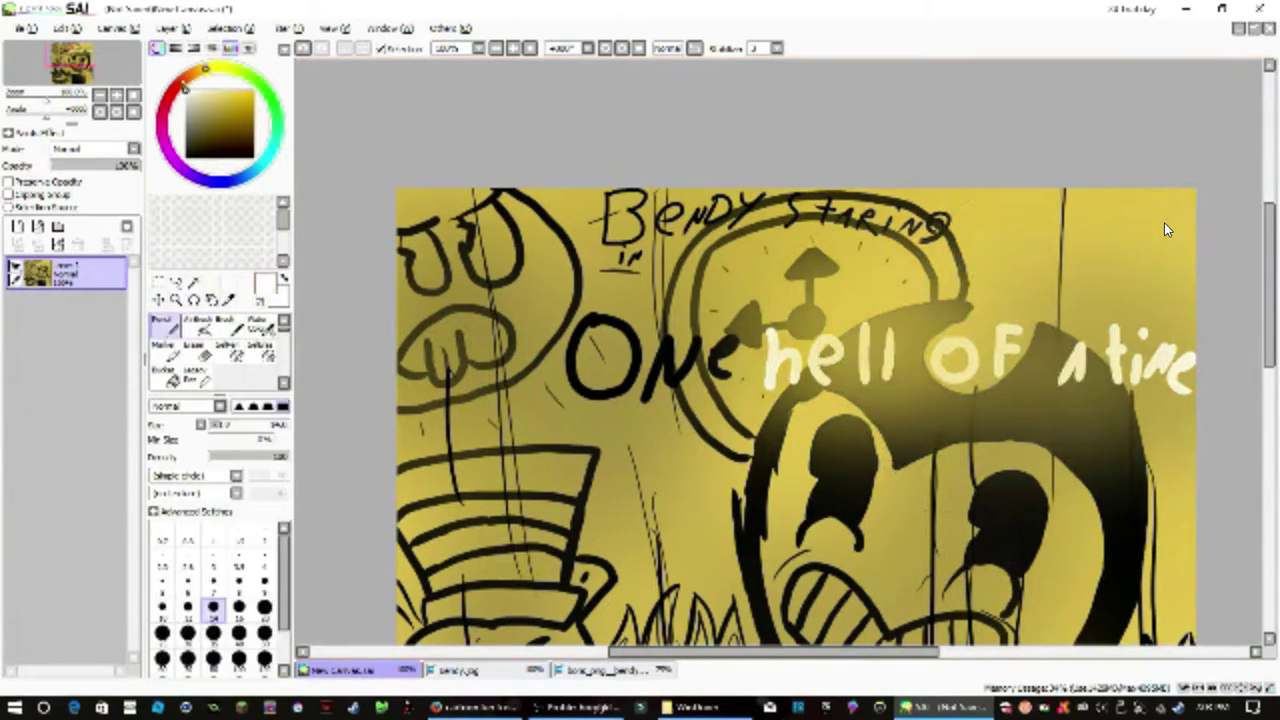
pyautogui.moveTo(773, 333); pyautogui.dragTo(770, 382)
pyautogui.click(187, 157)
pyautogui.moveTo(774, 333); pyautogui.dragTo(771, 385)
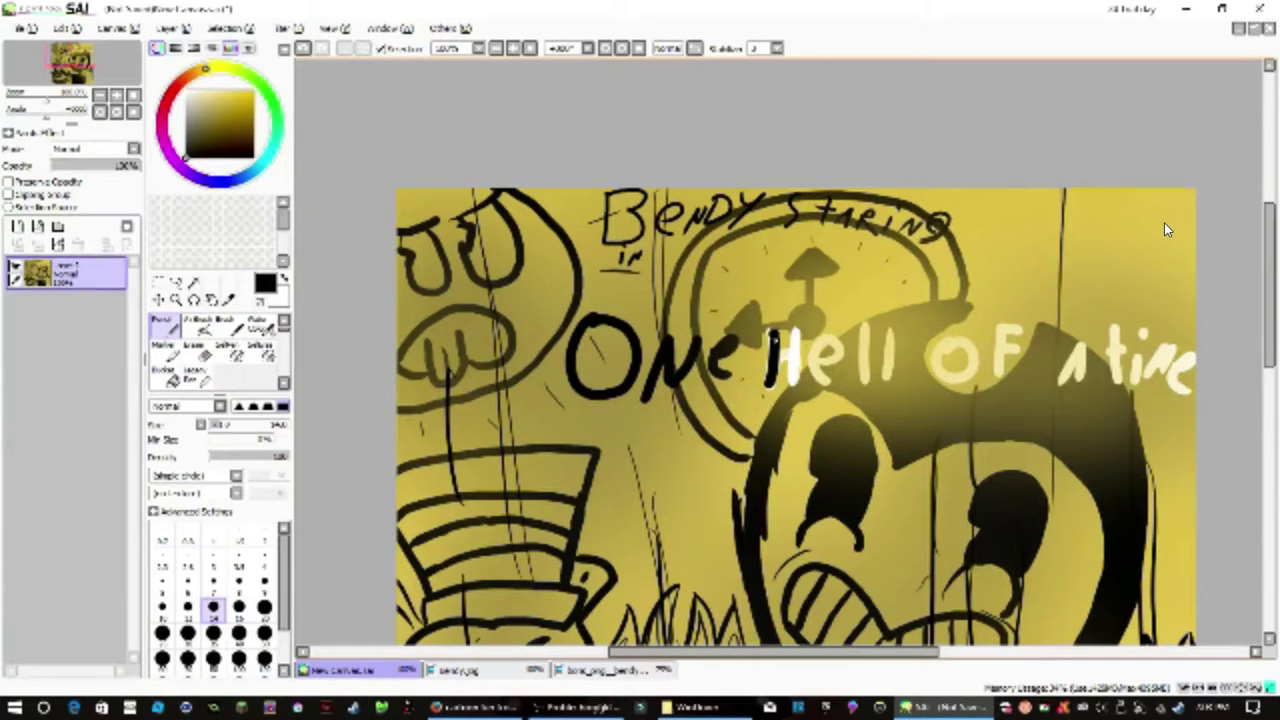
pyautogui.moveTo(797, 330); pyautogui.dragTo(798, 386)
pyautogui.moveTo(772, 360); pyautogui.dragTo(800, 356)
pyautogui.moveTo(815, 362); pyautogui.dragTo(842, 372)
pyautogui.moveTo(861, 320)
pyautogui.mouseDown()
pyautogui.moveTo(861, 386)
pyautogui.moveTo(890, 384)
pyautogui.mouseUp()
pyautogui.moveTo(958, 336); pyautogui.dragTo(955, 340)
pyautogui.moveTo(1002, 318); pyautogui.dragTo(996, 372)
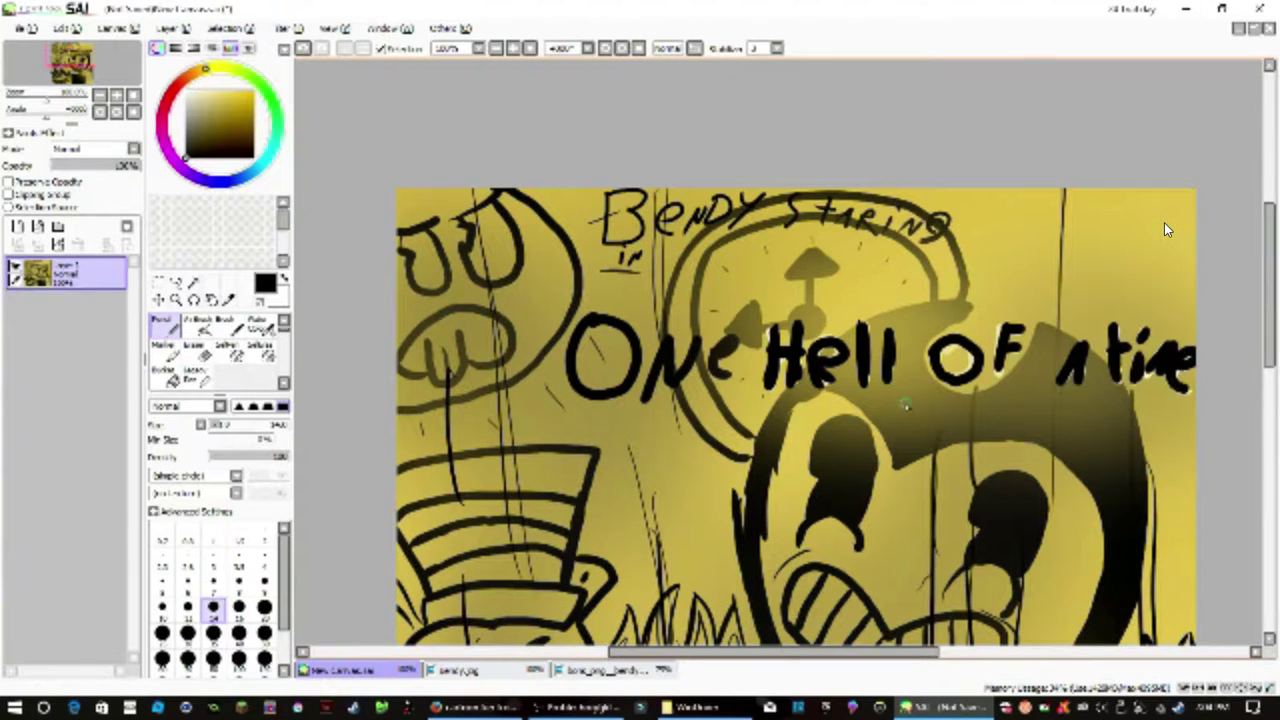
# Step: Airbrush canvas-picked yellow across the top of Bendy's head, just below the title
pyautogui.scroll(-2, 905, 404)
pyautogui.scroll(1, 870, 404)
pyautogui.scroll(3, 870, 404)
pyautogui.rightClick(740, 430)
pyautogui.click(198, 326)
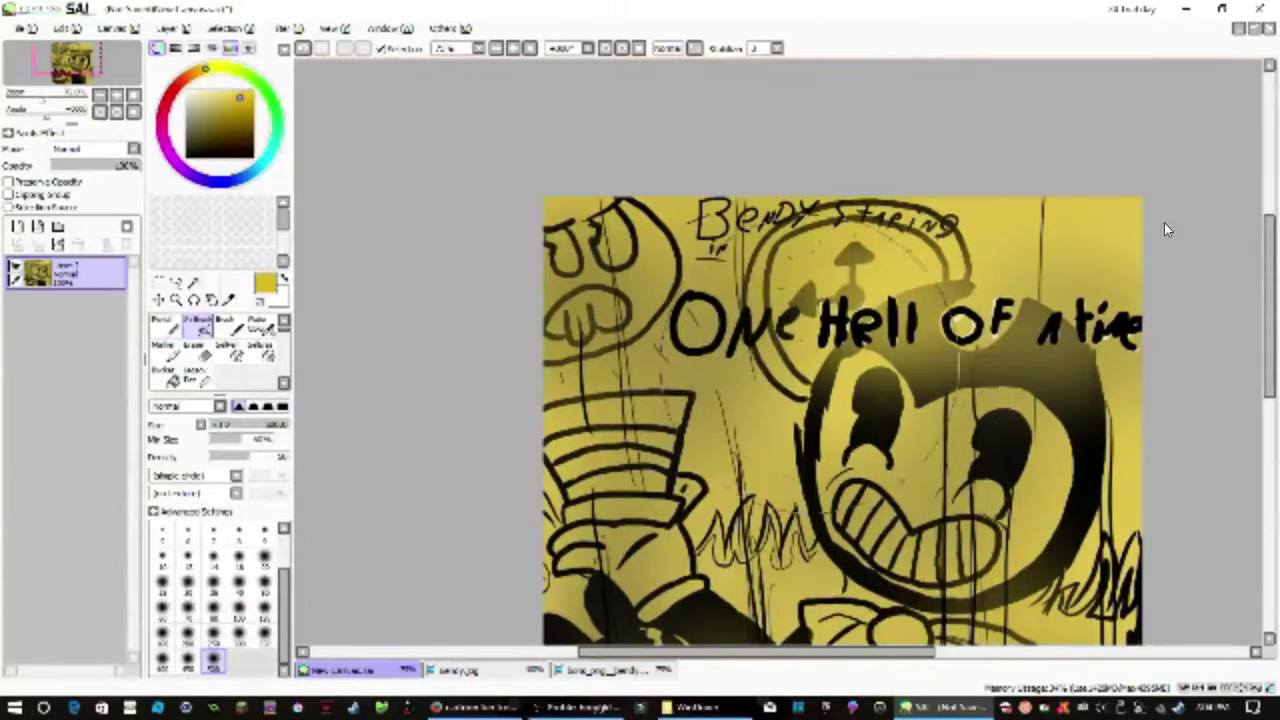
pyautogui.moveTo(865, 355); pyautogui.dragTo(1070, 345)
# Step: Try to letter small black text in the yellow area beside Bendy's body, below the bow tie
pyautogui.moveTo(1270, 310); pyautogui.dragTo(1270, 402)
pyautogui.scroll(-1, 1137, 450)
pyautogui.scroll(2, 1134, 420)
pyautogui.moveTo(860, 652)
pyautogui.mouseDown()
pyautogui.moveTo(780, 655)
pyautogui.moveTo(886, 652)
pyautogui.mouseUp()
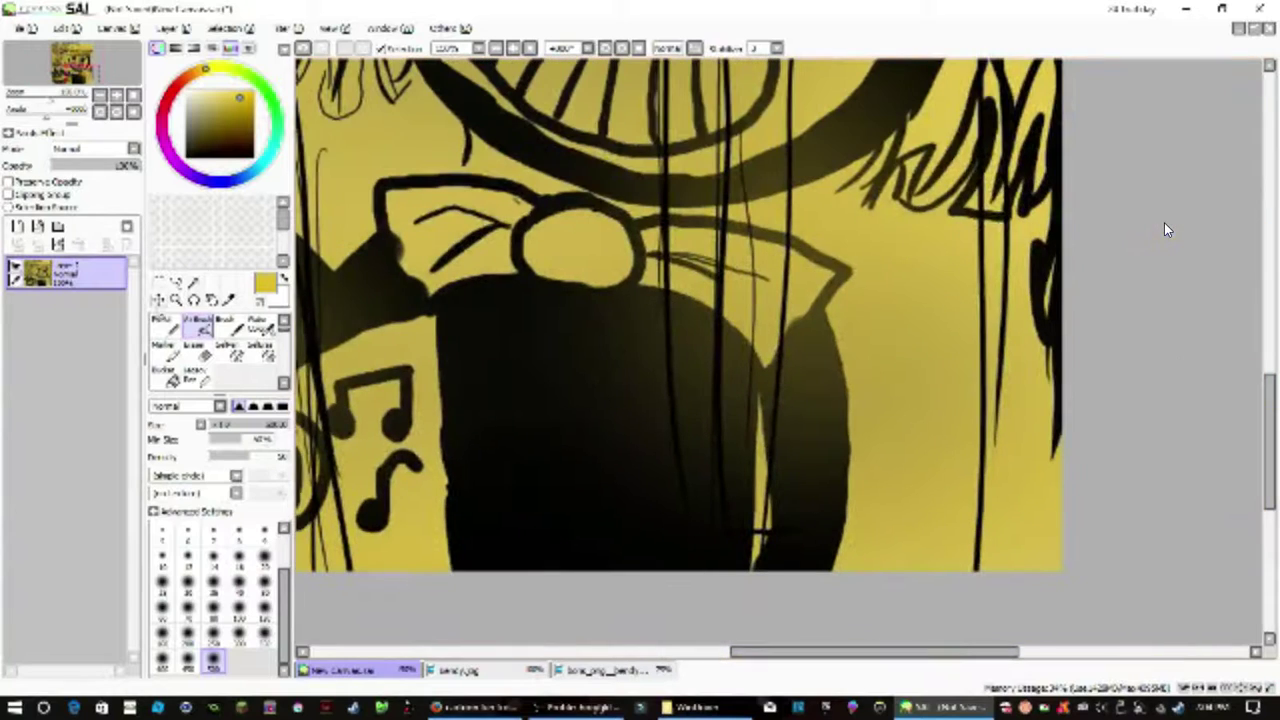
pyautogui.click(165, 326)
pyautogui.click(239, 585)
pyautogui.click(187, 156)
pyautogui.moveTo(863, 544); pyautogui.dragTo(862, 498)
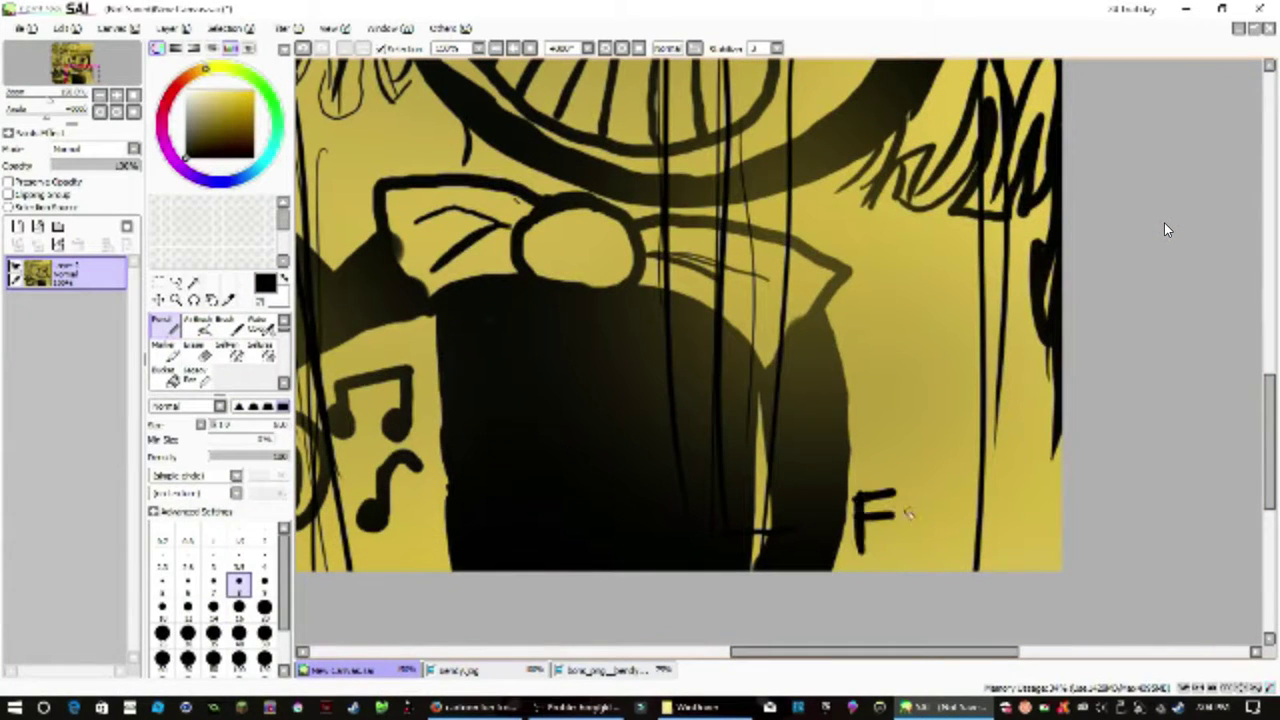
pyautogui.moveTo(955, 505); pyautogui.dragTo(950, 512)
pyautogui.moveTo(983, 505); pyautogui.dragTo(978, 512)
pyautogui.moveTo(1000, 535); pyautogui.dragTo(1033, 520)
pyautogui.moveTo(915, 268)
pyautogui.mouseDown()
pyautogui.moveTo(884, 322)
pyautogui.moveTo(953, 288)
pyautogui.mouseUp()
pyautogui.moveTo(950, 315); pyautogui.dragTo(978, 334)
pyautogui.moveTo(988, 322); pyautogui.dragTo(1034, 325)
# Step: Undo the black lettering strokes beside Bendy's body
pyautogui.click(197, 351)
pyautogui.hotkey('ctrl', 'z')
pyautogui.hotkey('ctrl', 'z')
pyautogui.hotkey('ctrl', 'z')
pyautogui.hotkey('ctrl', 'z')
pyautogui.hotkey('ctrl', 'z')
pyautogui.hotkey('ctrl', 'z')
pyautogui.hotkey('ctrl', 'z')
pyautogui.hotkey('ctrl', 'z')
pyautogui.hotkey('ctrl', 'z')
pyautogui.hotkey('ctrl', 'z')
pyautogui.hotkey('ctrl', 'z')
pyautogui.hotkey('ctrl', 'z')
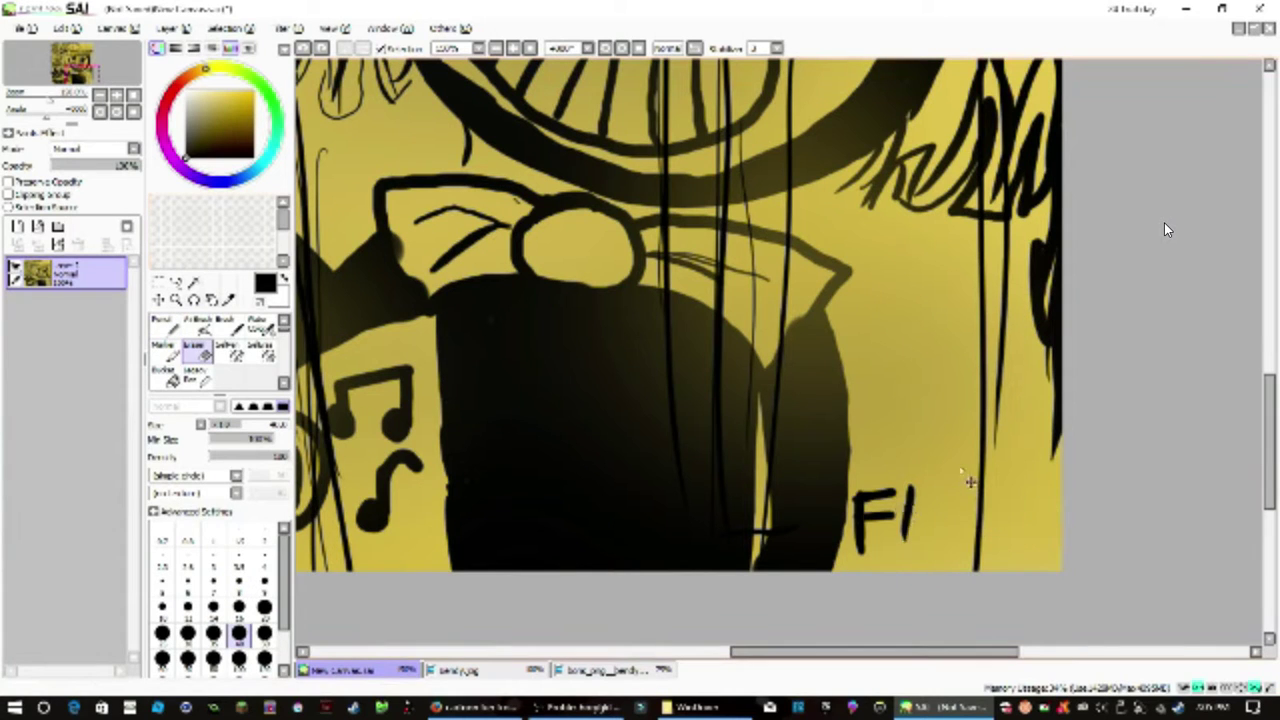
# Step: Letter a small black credit ending in "Boris the wolf" beside Bendy's body, near the canvas's lower edge, with a finer pencil
pyautogui.press('n')
pyautogui.click(162, 586)
pyautogui.scroll(1, 860, 131)
pyautogui.scroll(2, 974, 380)
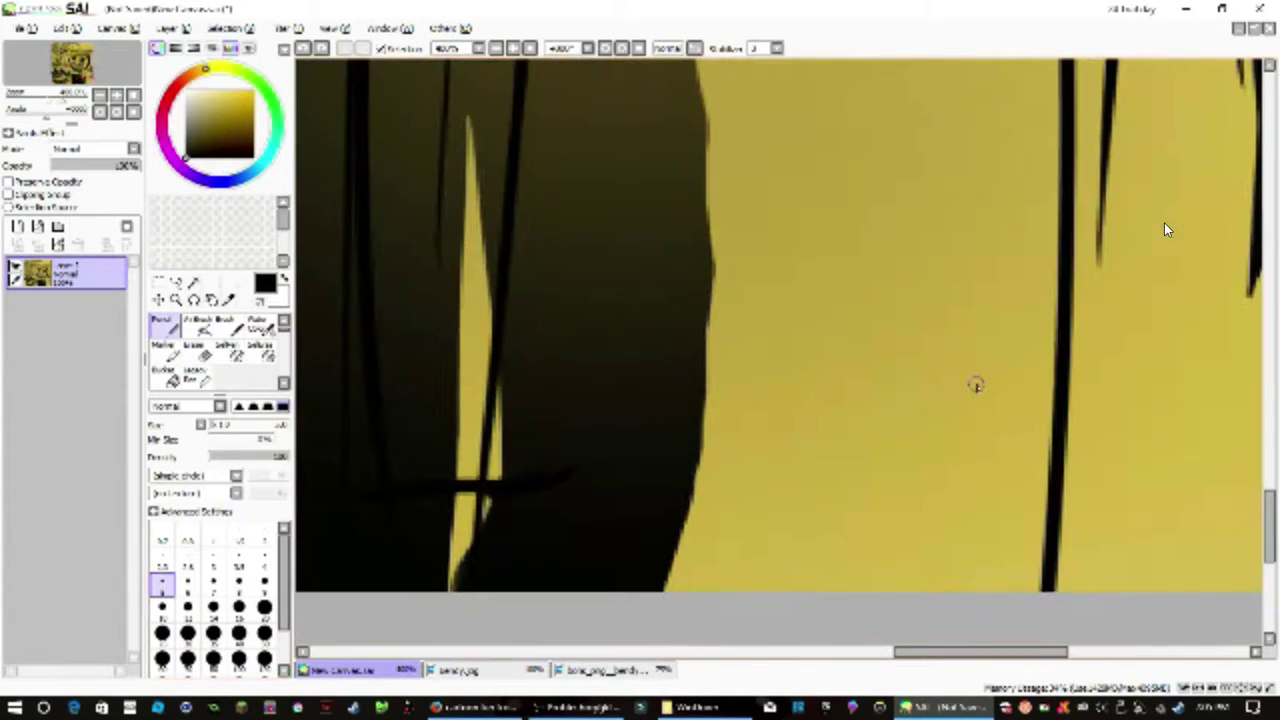
pyautogui.moveTo(757, 325); pyautogui.dragTo(762, 430)
pyautogui.moveTo(785, 330); pyautogui.dragTo(822, 328)
pyautogui.moveTo(818, 392); pyautogui.dragTo(832, 428)
pyautogui.moveTo(878, 372)
pyautogui.mouseDown()
pyautogui.moveTo(856, 425)
pyautogui.moveTo(925, 400)
pyautogui.moveTo(940, 420)
pyautogui.mouseUp()
pyautogui.moveTo(968, 420)
pyautogui.mouseDown()
pyautogui.moveTo(982, 415)
pyautogui.moveTo(996, 440)
pyautogui.mouseUp()
pyautogui.moveTo(1045, 390); pyautogui.dragTo(1025, 445)
pyautogui.moveTo(795, 468); pyautogui.dragTo(800, 498)
pyautogui.moveTo(824, 466); pyautogui.dragTo(850, 496)
pyautogui.moveTo(864, 482); pyautogui.dragTo(894, 494)
pyautogui.moveTo(926, 474); pyautogui.dragTo(992, 484)
pyautogui.moveTo(1046, 482); pyautogui.dragTo(1034, 518)
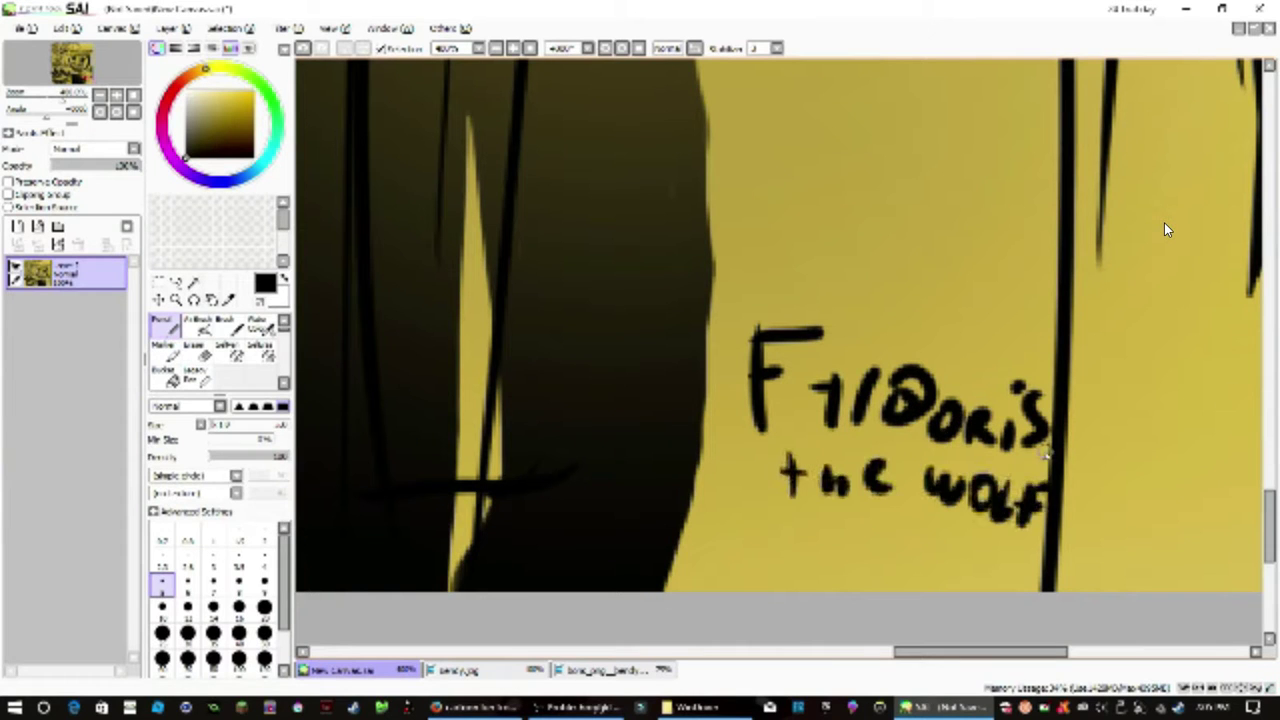
# Step: Letter "5 cents" in black above the Boris the wolf credit
pyautogui.scroll(4, 1043, 184)
pyautogui.scroll(-1, 852, 294)
pyautogui.moveTo(790, 318); pyautogui.dragTo(792, 408)
pyautogui.moveTo(882, 345)
pyautogui.mouseDown()
pyautogui.moveTo(870, 402)
pyautogui.moveTo(900, 402)
pyautogui.mouseUp()
pyautogui.moveTo(928, 402); pyautogui.dragTo(975, 395)
pyautogui.moveTo(988, 365); pyautogui.dragTo(992, 412)
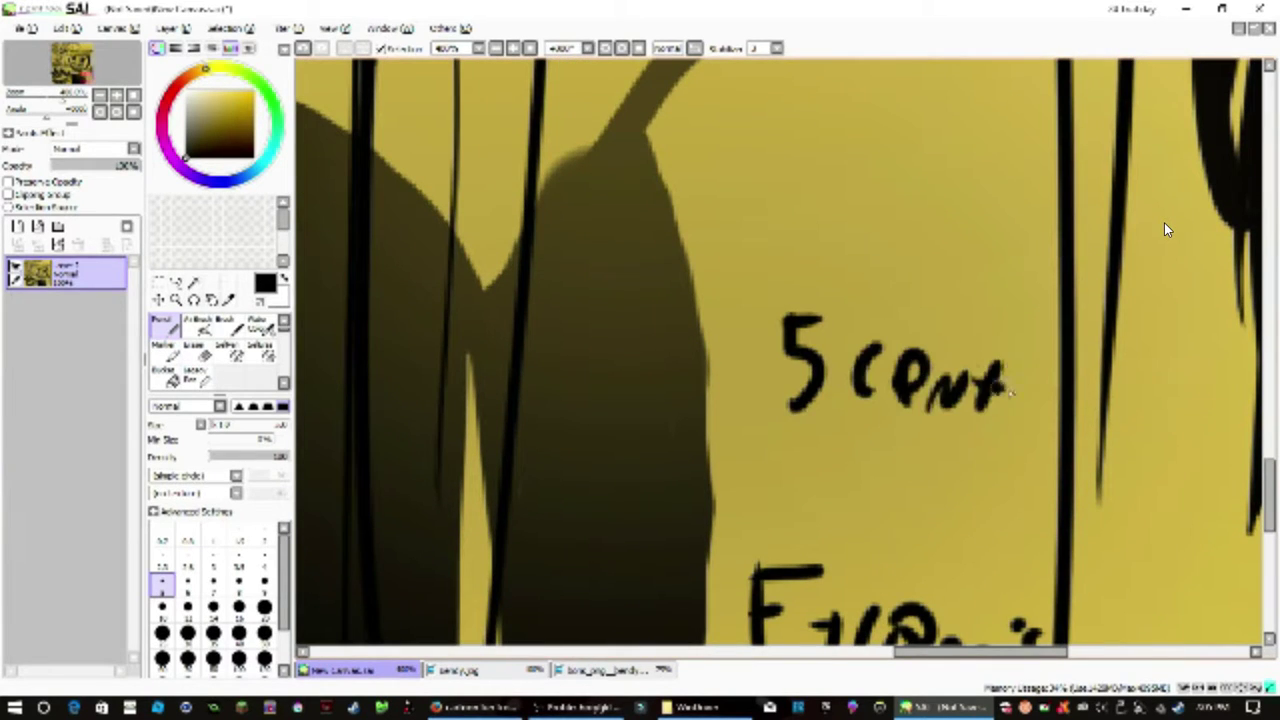
pyautogui.moveTo(1028, 370); pyautogui.dragTo(1000, 422)
pyautogui.moveTo(835, 103); pyautogui.dragTo(892, 285)
pyautogui.keyDown('alt'); pyautogui.click(826, 103); pyautogui.keyUp('alt')
pyautogui.hotkey('ctrl', 'z')
pyautogui.moveTo(1269, 495); pyautogui.dragTo(1269, 532)
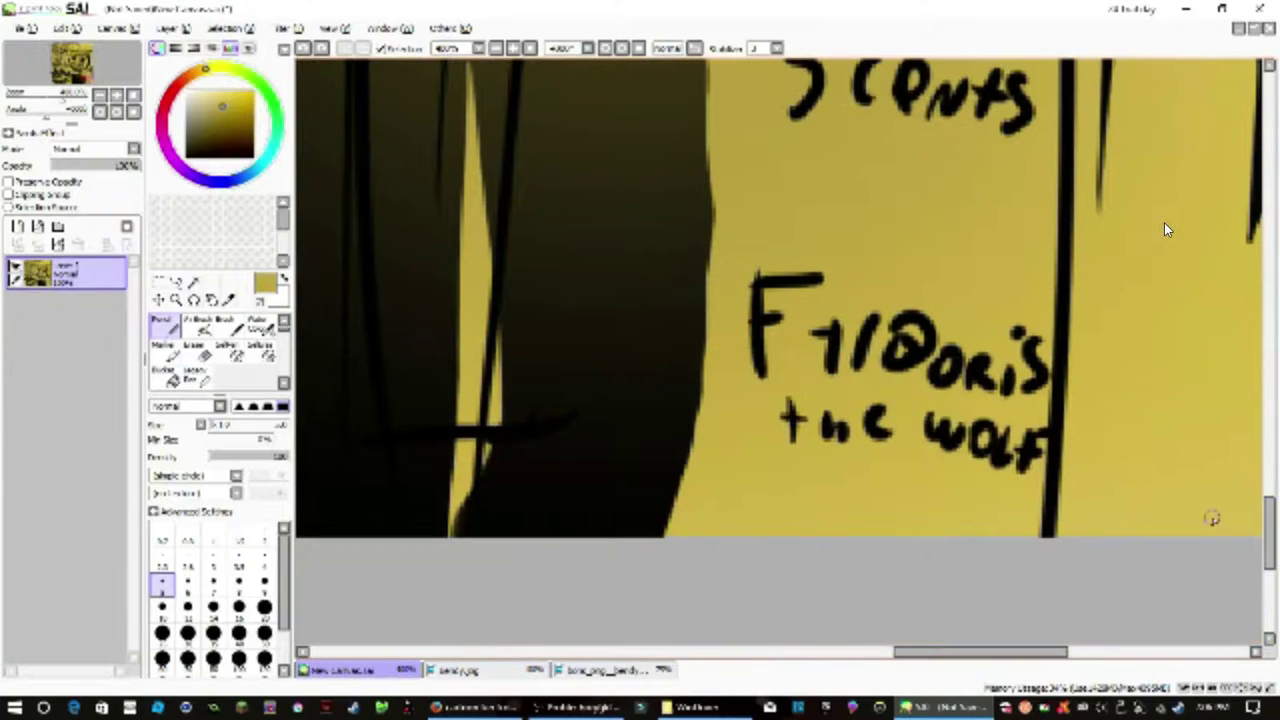
pyautogui.moveTo(1140, 342); pyautogui.dragTo(1083, 460)
pyautogui.hotkey('ctrl', 'z')
# Step: Draw a round black-outlined badge with an outlined letter B inside, in the poster's corner beside the credit
pyautogui.click(238, 94)
pyautogui.click(186, 157)
pyautogui.moveTo(1152, 314)
pyautogui.mouseDown()
pyautogui.moveTo(1146, 534)
pyautogui.moveTo(1206, 309)
pyautogui.moveTo(1192, 304)
pyautogui.mouseUp()
pyautogui.moveTo(1135, 378)
pyautogui.mouseDown()
pyautogui.moveTo(1102, 477)
pyautogui.moveTo(1130, 388)
pyautogui.mouseUp()
# Step: Try to fill the badge's letter B with white using the Bucket tool
pyautogui.click(186, 90)
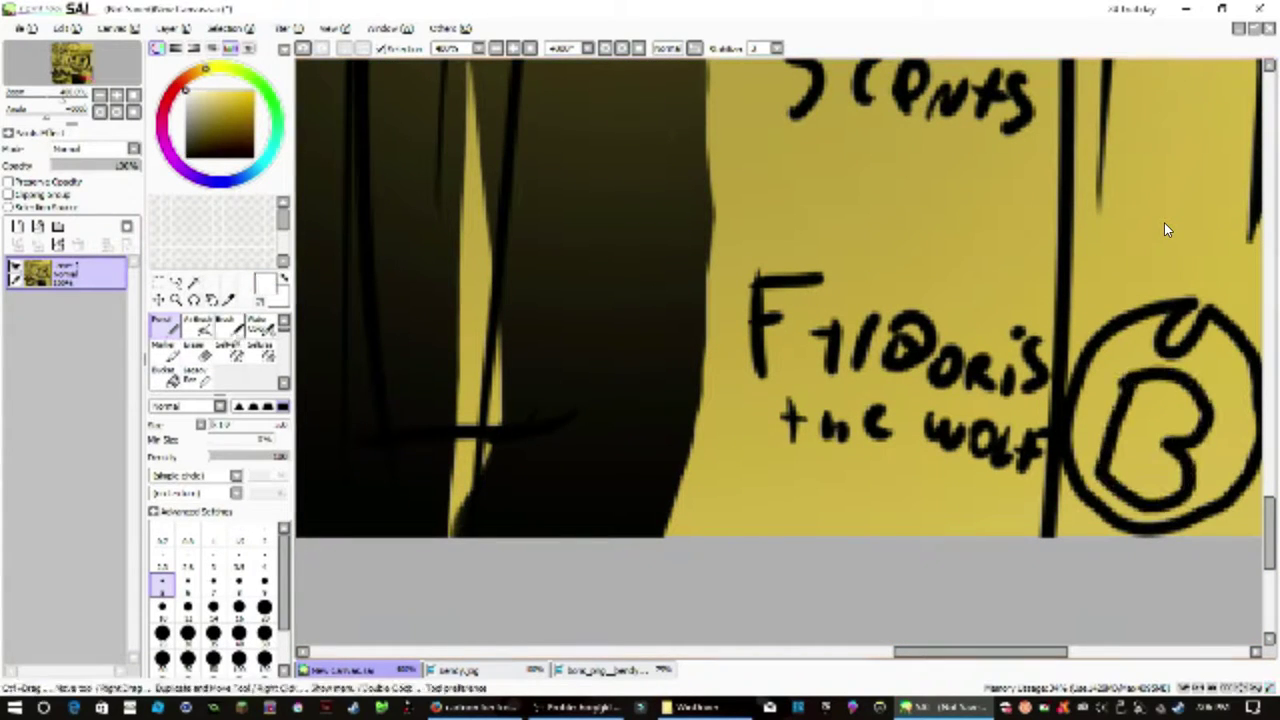
pyautogui.click(165, 376)
pyautogui.moveTo(1136, 448)
pyautogui.mouseDown()
pyautogui.moveTo(1158, 474)
pyautogui.moveTo(1162, 412)
pyautogui.moveTo(1112, 470)
pyautogui.moveTo(573, 479)
pyautogui.mouseUp()
pyautogui.hotkey('ctrl', 'z')
pyautogui.hotkey('ctrl', 'z')
pyautogui.hotkey('ctrl', 'z')
pyautogui.hotkey('ctrl', 'z')
pyautogui.hotkey('ctrl', 'z')
pyautogui.hotkey('ctrl', 'z')
pyautogui.hotkey('ctrl', 'z')
pyautogui.click(203, 327)
pyautogui.click(165, 327)
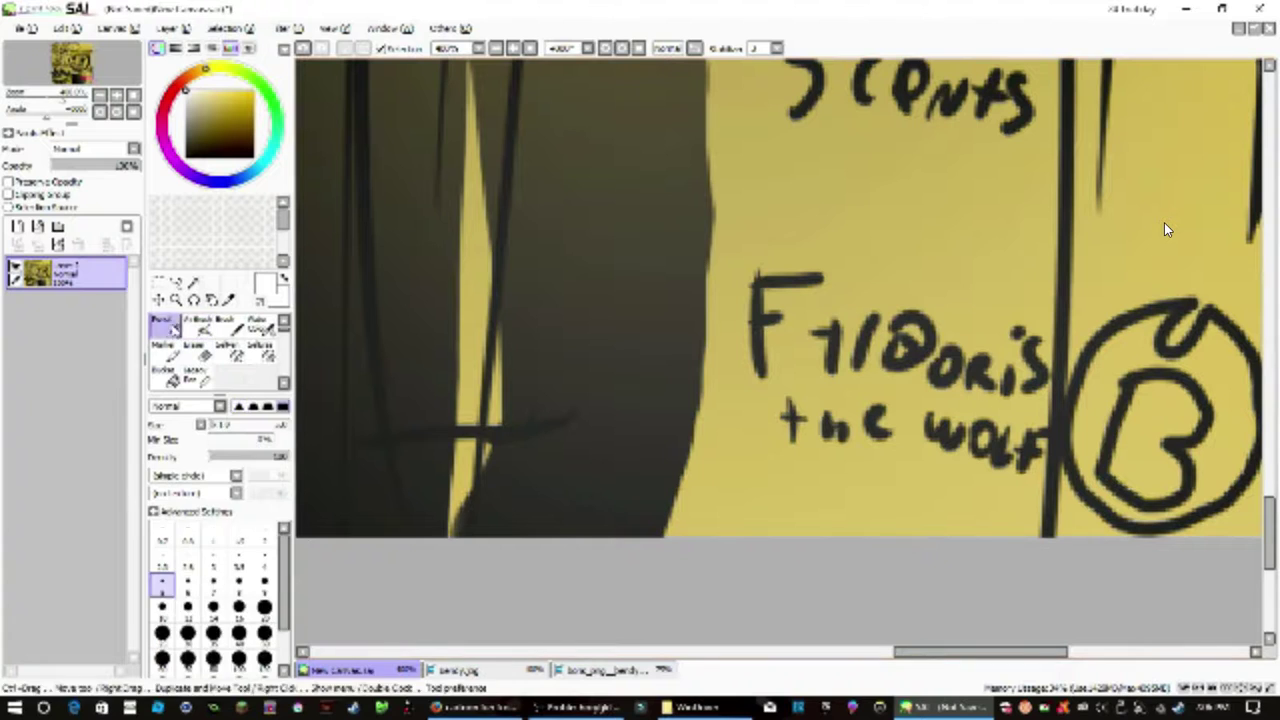
pyautogui.click(165, 376)
# Step: Try to paint over the badge's letter B in white with a larger pencil and add black around it
pyautogui.click(165, 327)
pyautogui.click(239, 609)
pyautogui.hotkey('ctrl', 'z')
pyautogui.moveTo(1076, 400)
pyautogui.mouseDown()
pyautogui.moveTo(1084, 426)
pyautogui.moveTo(1140, 465)
pyautogui.moveTo(1180, 400)
pyautogui.moveTo(1134, 486)
pyautogui.moveTo(1200, 380)
pyautogui.mouseUp()
pyautogui.click(187, 157)
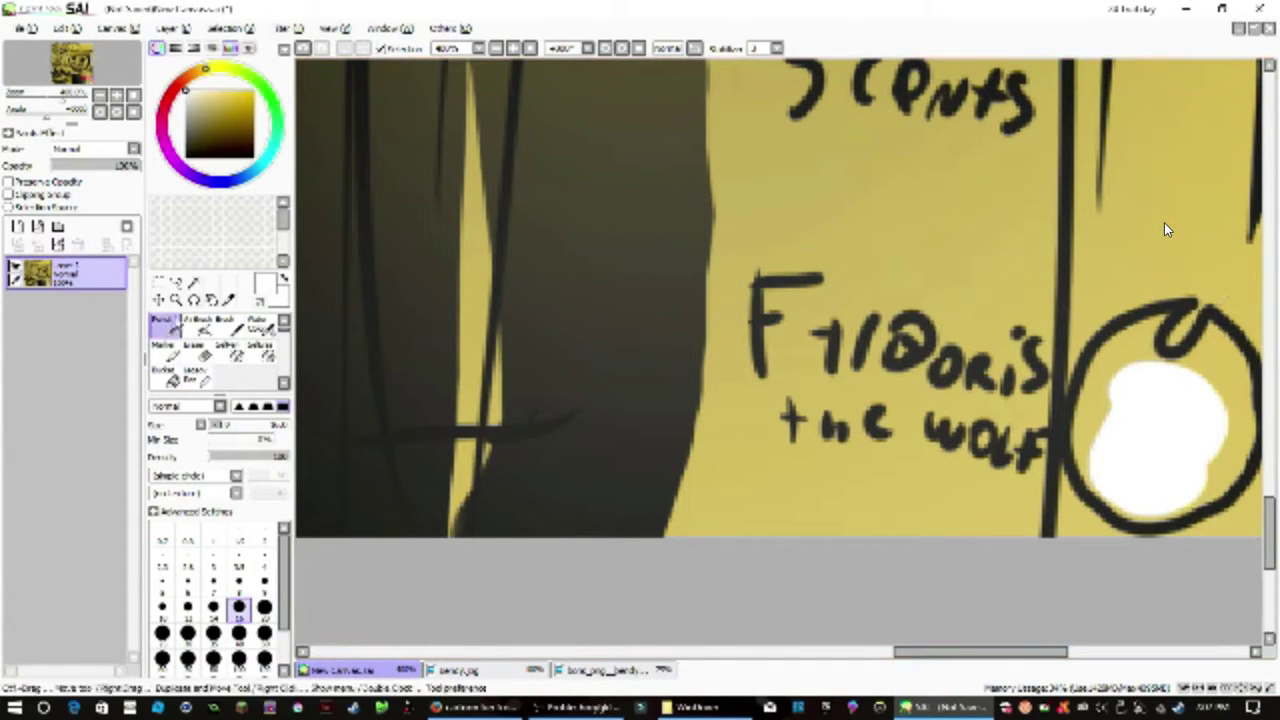
pyautogui.click(188, 608)
pyautogui.moveTo(1085, 427)
pyautogui.mouseDown()
pyautogui.moveTo(1092, 500)
pyautogui.moveTo(1097, 428)
pyautogui.mouseUp()
pyautogui.moveTo(1106, 383)
pyautogui.mouseDown()
pyautogui.moveTo(1080, 345)
pyautogui.moveTo(1060, 455)
pyautogui.moveTo(1190, 525)
pyautogui.moveTo(1158, 343)
pyautogui.mouseUp()
# Step: Undo the white paint in the badge and fill the area around its letter B with solid black
pyautogui.hotkey('ctrl', 'z')
pyautogui.hotkey('ctrl', 'z')
pyautogui.hotkey('ctrl', 'z')
pyautogui.hotkey('ctrl', 'z')
pyautogui.hotkey('ctrl', 'z')
pyautogui.hotkey('ctrl', 'z')
pyautogui.hotkey('ctrl', 'z')
pyautogui.hotkey('ctrl', 'z')
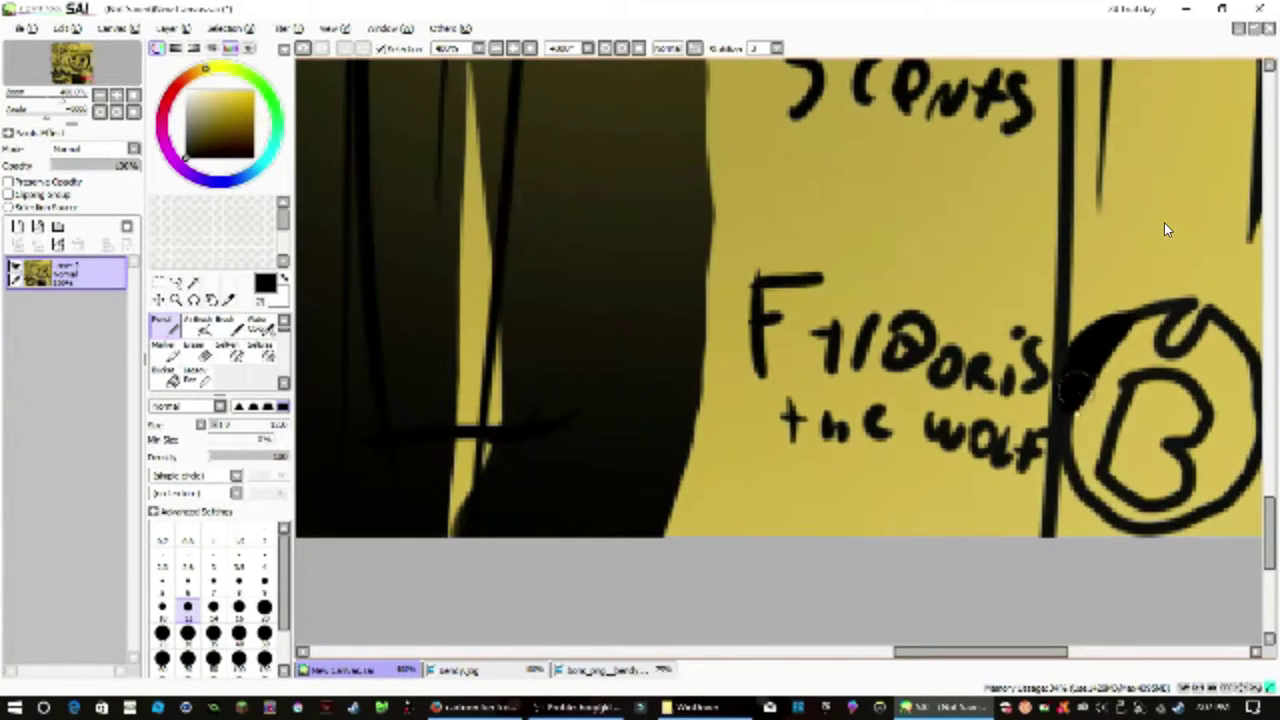
pyautogui.moveTo(1076, 388)
pyautogui.mouseDown()
pyautogui.moveTo(1130, 330)
pyautogui.moveTo(1200, 340)
pyautogui.moveTo(1238, 385)
pyautogui.moveTo(1246, 423)
pyautogui.moveTo(1198, 488)
pyautogui.moveTo(1116, 474)
pyautogui.mouseUp()
pyautogui.scroll(-6, 1244, 342)
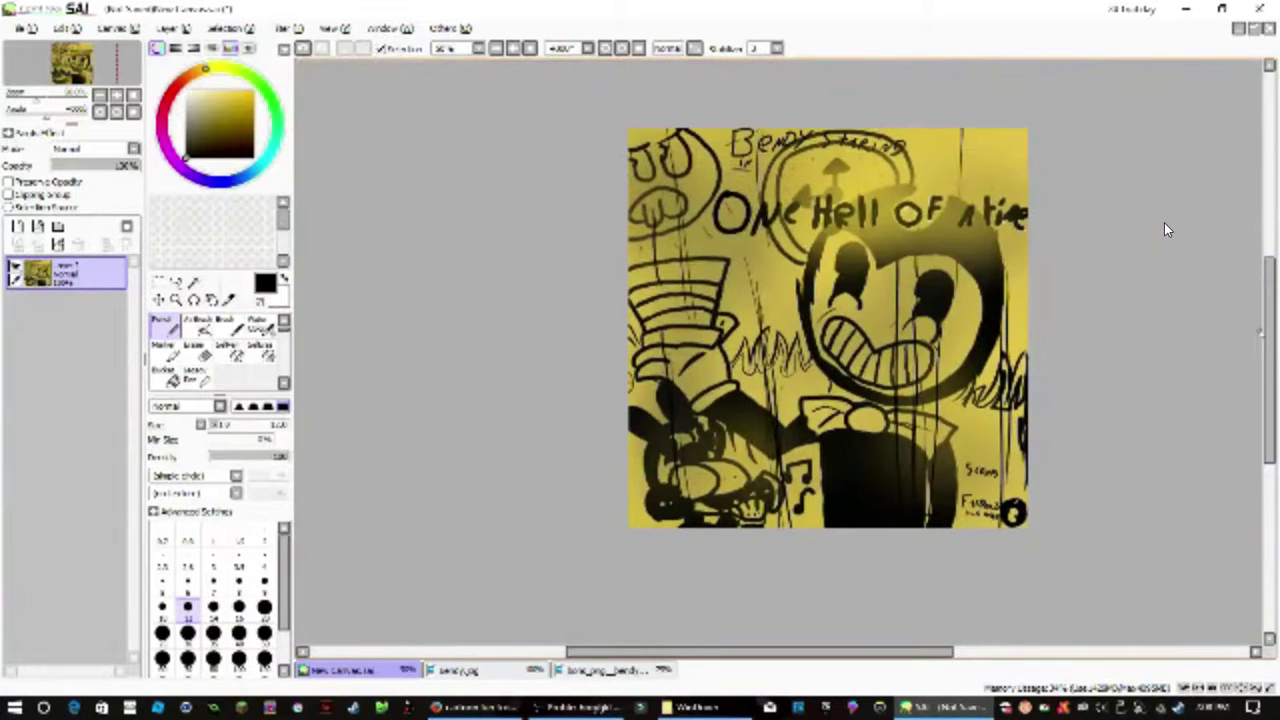
# Step: Airbrush several yellow shades in broad strokes over the whole poster to fade the line art and lettering
pyautogui.scroll(3, 1165, 230)
pyautogui.keyDown('alt'); pyautogui.click(1165, 230); pyautogui.keyUp('alt')
pyautogui.click(239, 660)
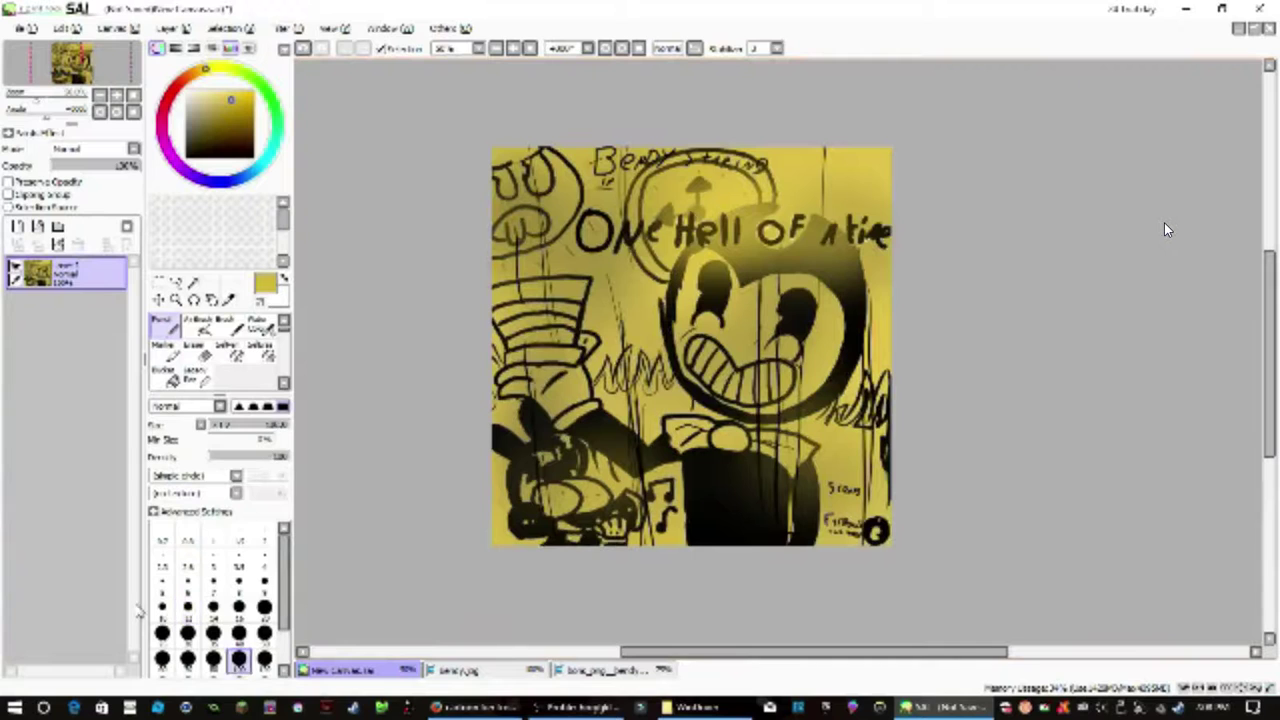
pyautogui.click(198, 328)
pyautogui.moveTo(610, 165)
pyautogui.mouseDown()
pyautogui.moveTo(480, 216)
pyautogui.moveTo(837, 457)
pyautogui.mouseUp()
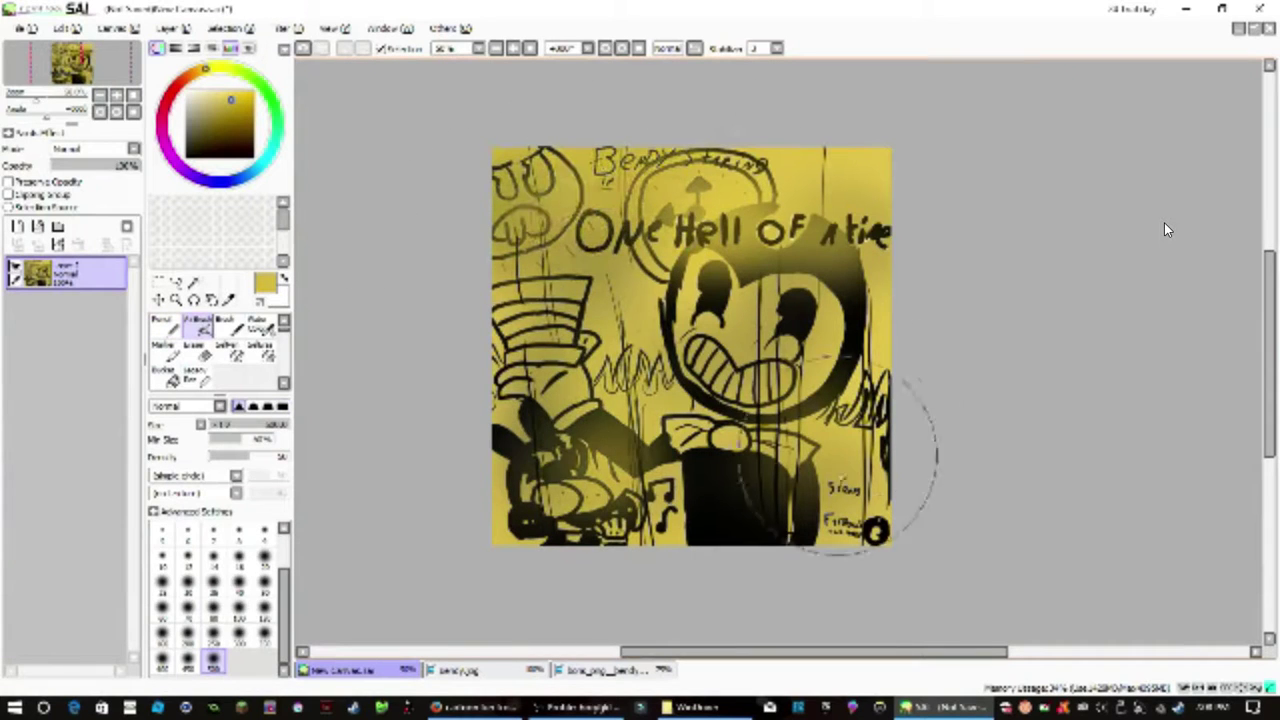
pyautogui.click(245, 113)
pyautogui.moveTo(612, 228); pyautogui.dragTo(826, 430)
pyautogui.moveTo(600, 385); pyautogui.dragTo(695, 475)
pyautogui.click(223, 90)
pyautogui.moveTo(545, 230)
pyautogui.mouseDown()
pyautogui.moveTo(729, 308)
pyautogui.moveTo(897, 475)
pyautogui.mouseUp()
pyautogui.click(253, 91)
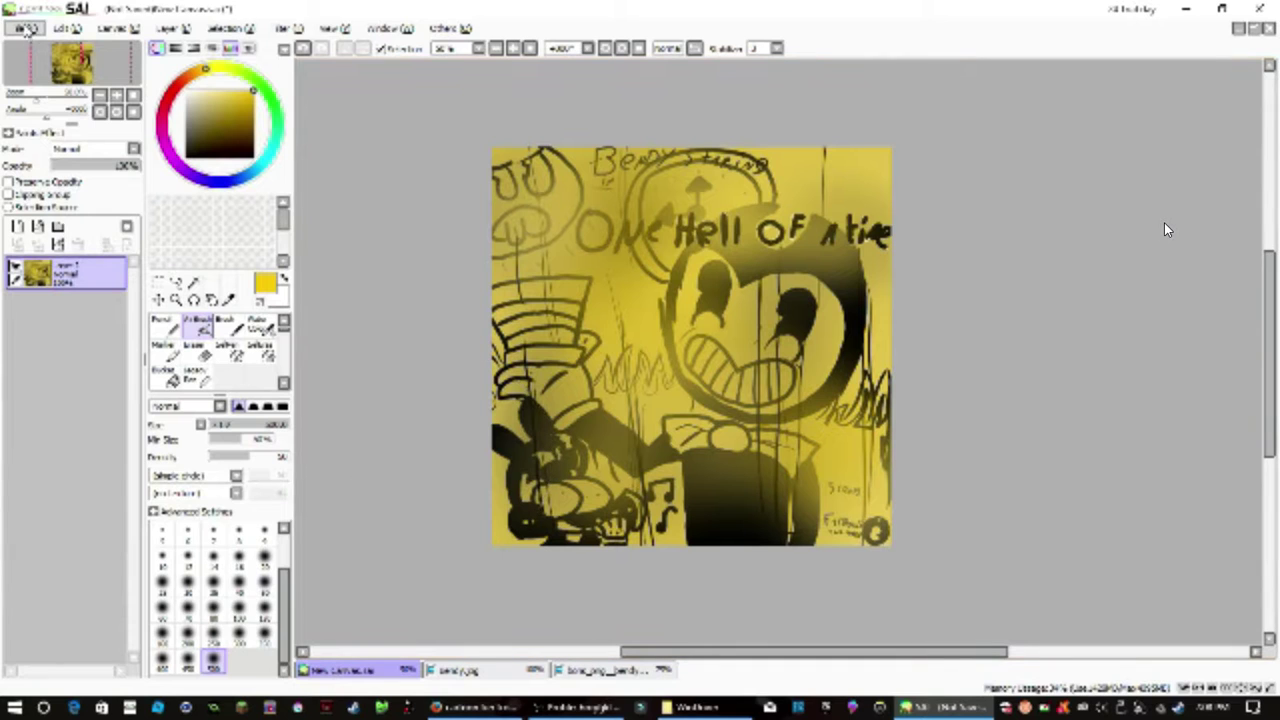
# Step: Save the poster to the Desktop as a JPEG named "one hell of a time contest entry"
pyautogui.click(25, 28)
pyautogui.click(35, 120)
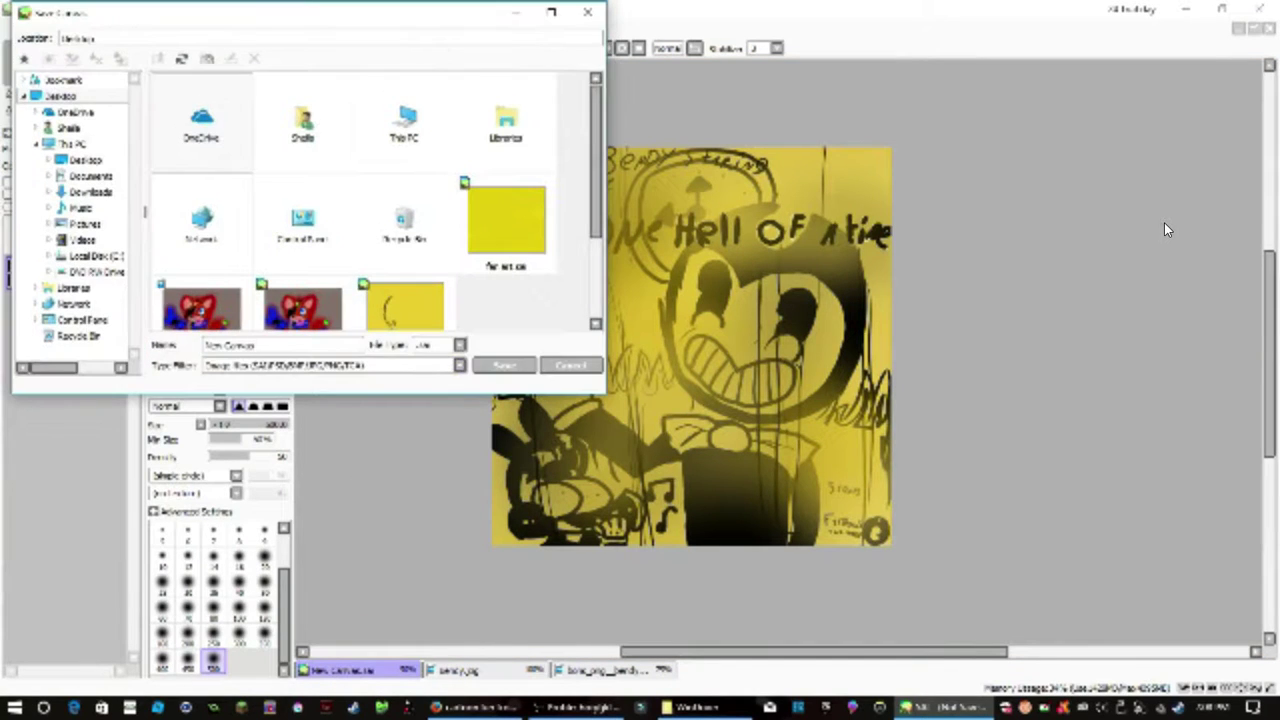
pyautogui.click(459, 365)
pyautogui.click(323, 434)
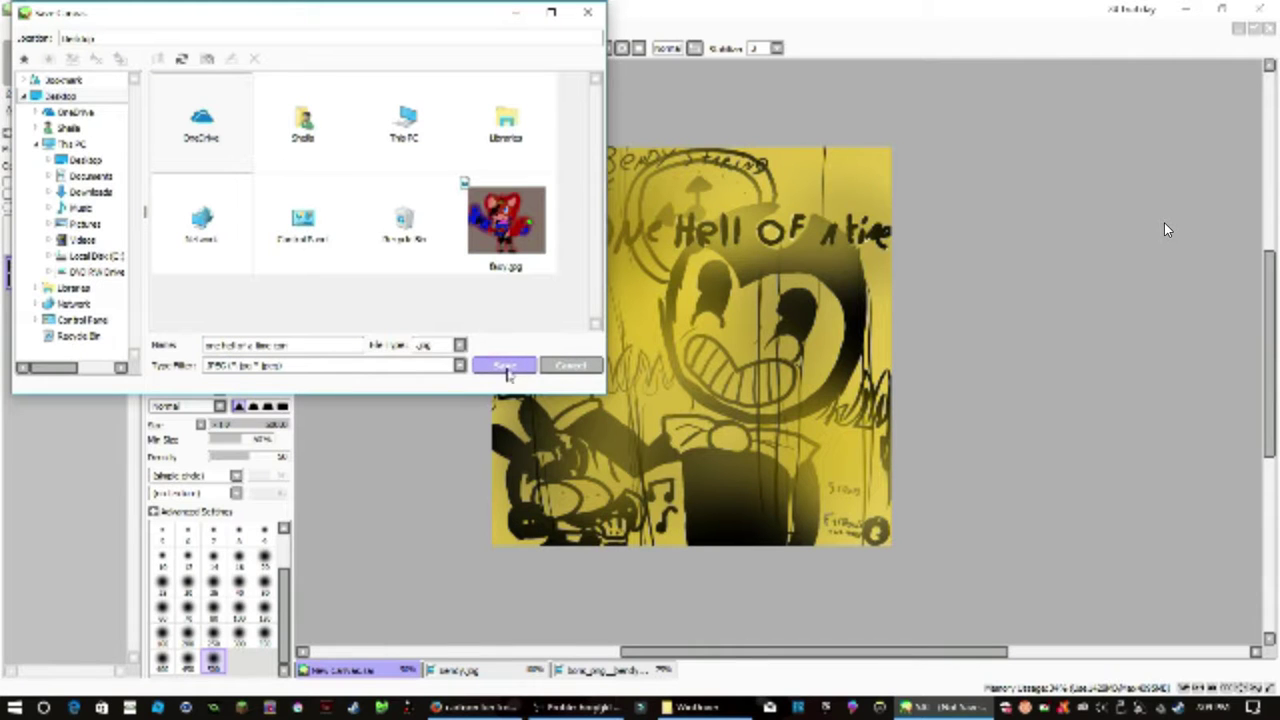
pyautogui.click(505, 366)
pyautogui.click(905, 548)
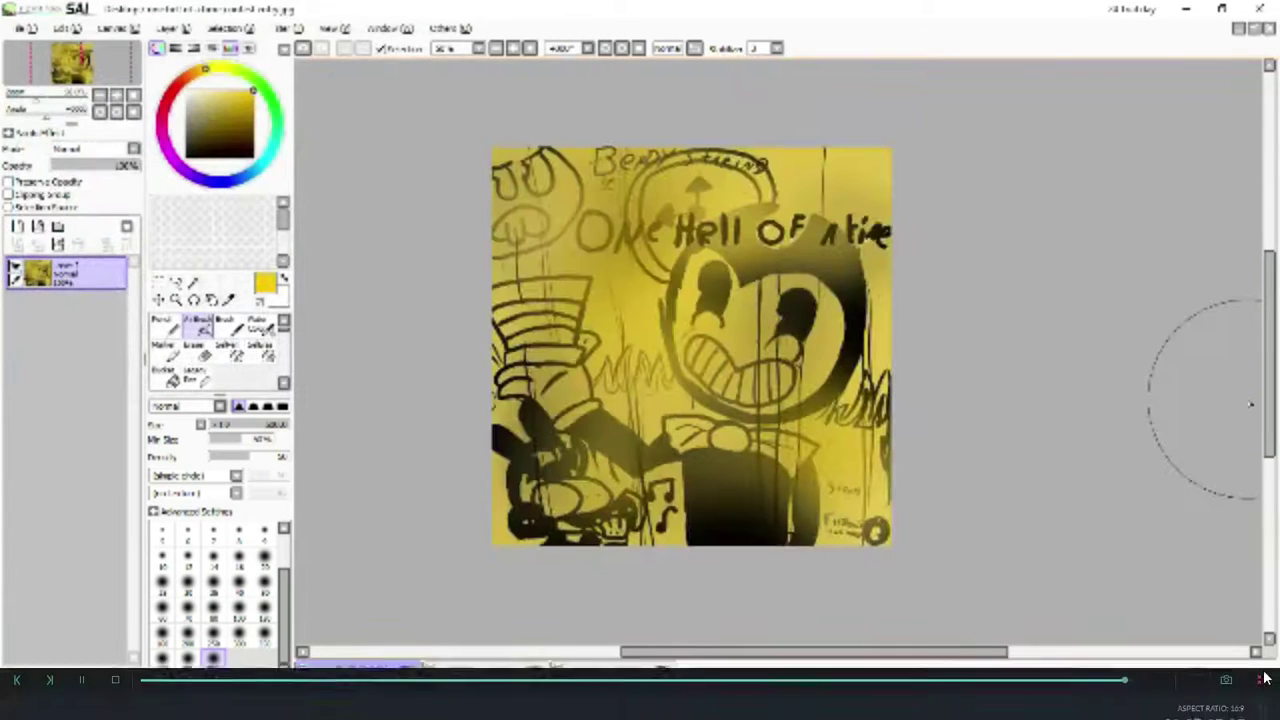
# Step: Minimize the open windows, view the saved "one hell of a time contest entry" image from the desktop in Photos, and close it
pyautogui.click(1263, 660)
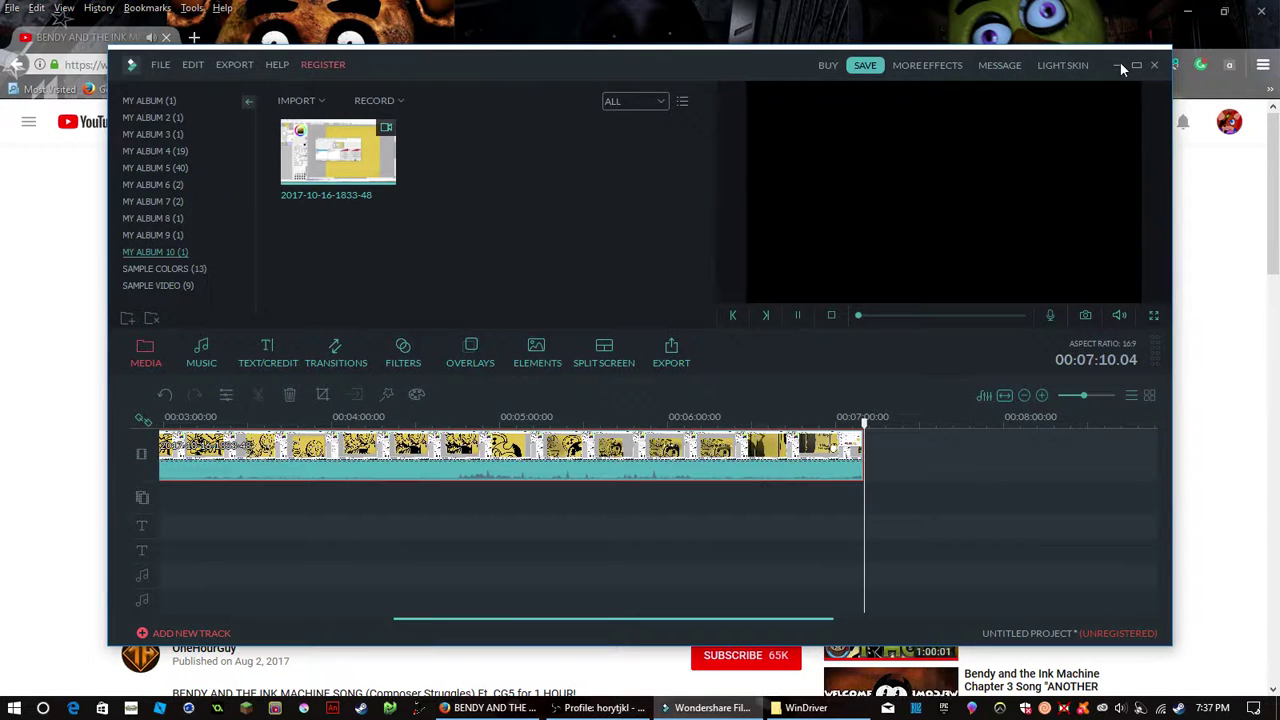
pyautogui.click(1117, 66)
pyautogui.click(1186, 12)
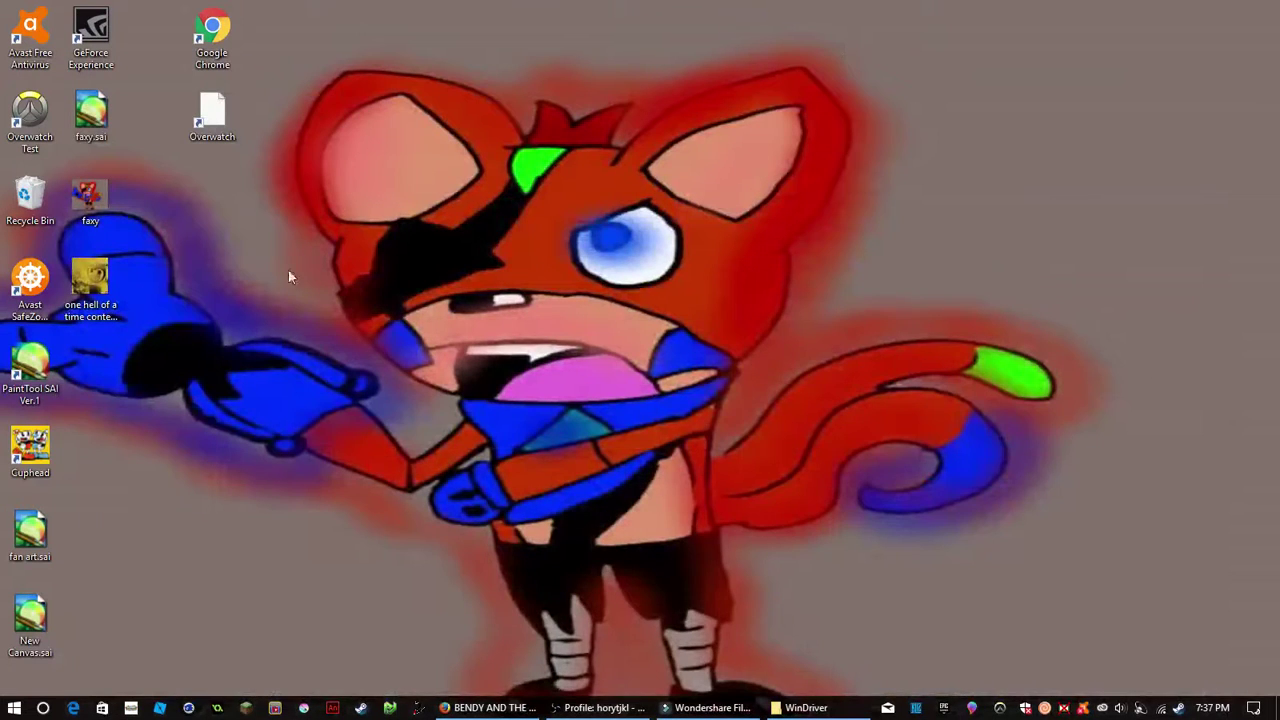
pyautogui.doubleClick(111, 278)
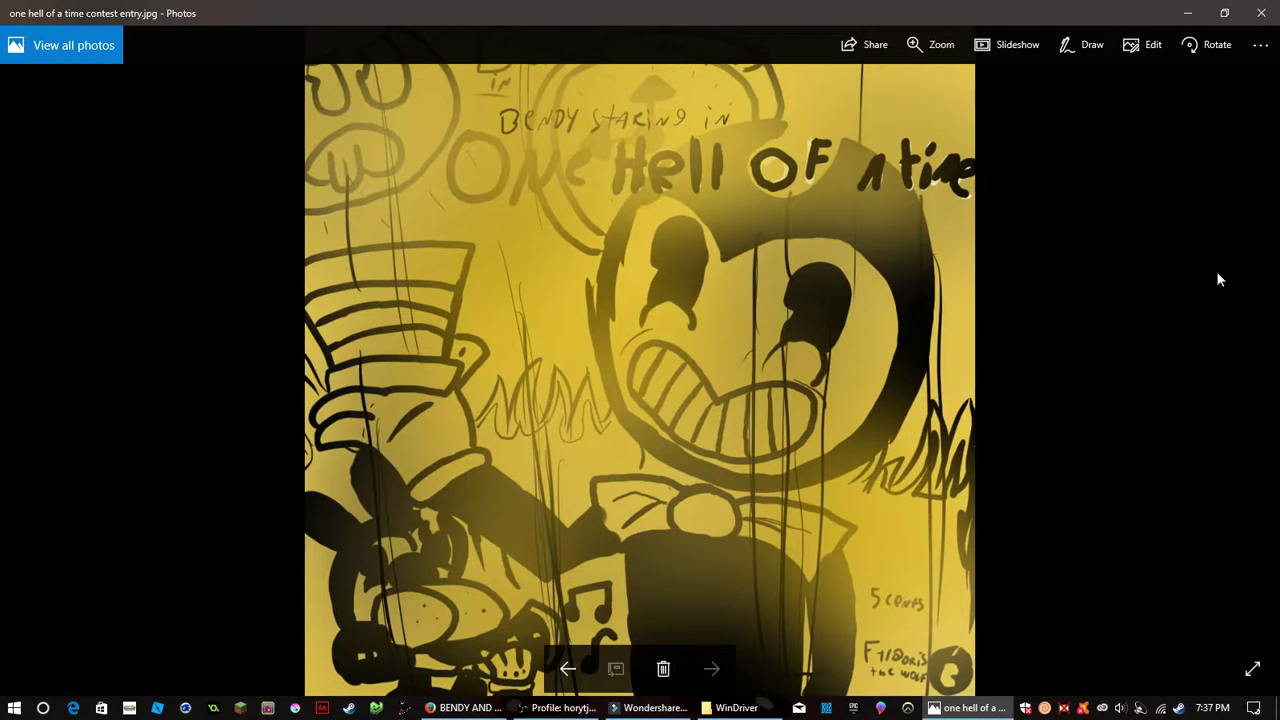
pyautogui.click(1261, 13)
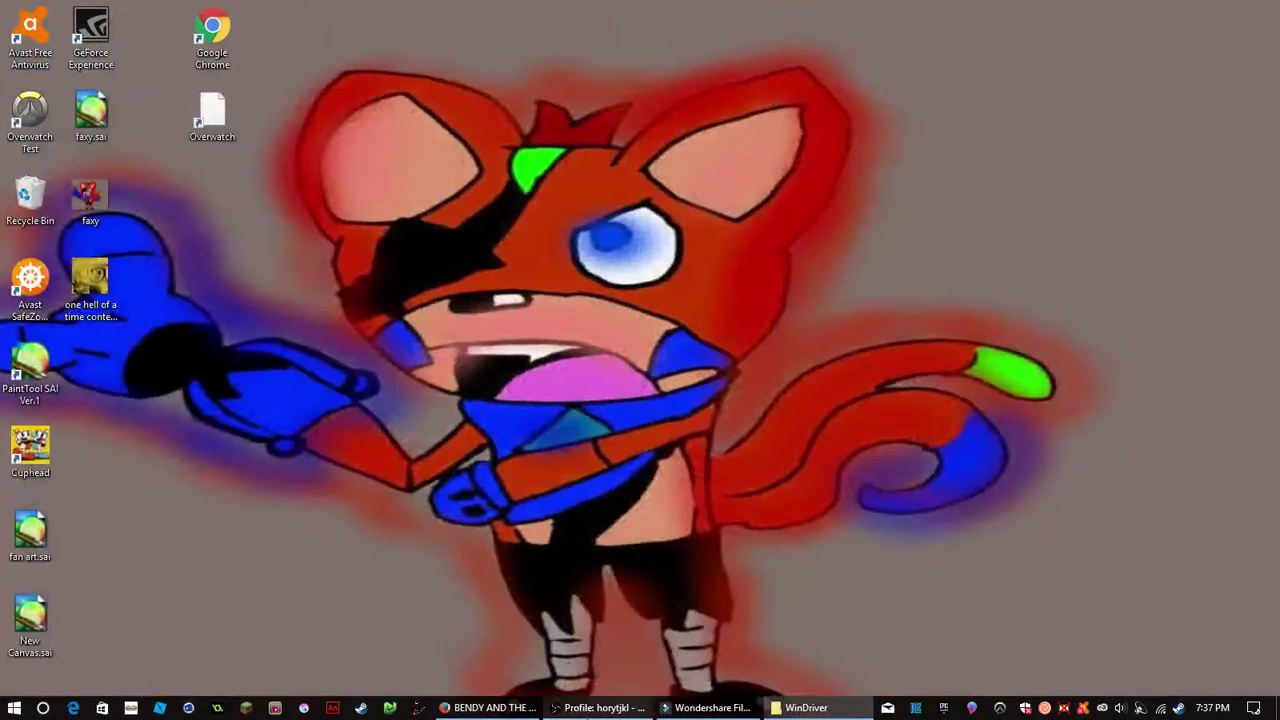